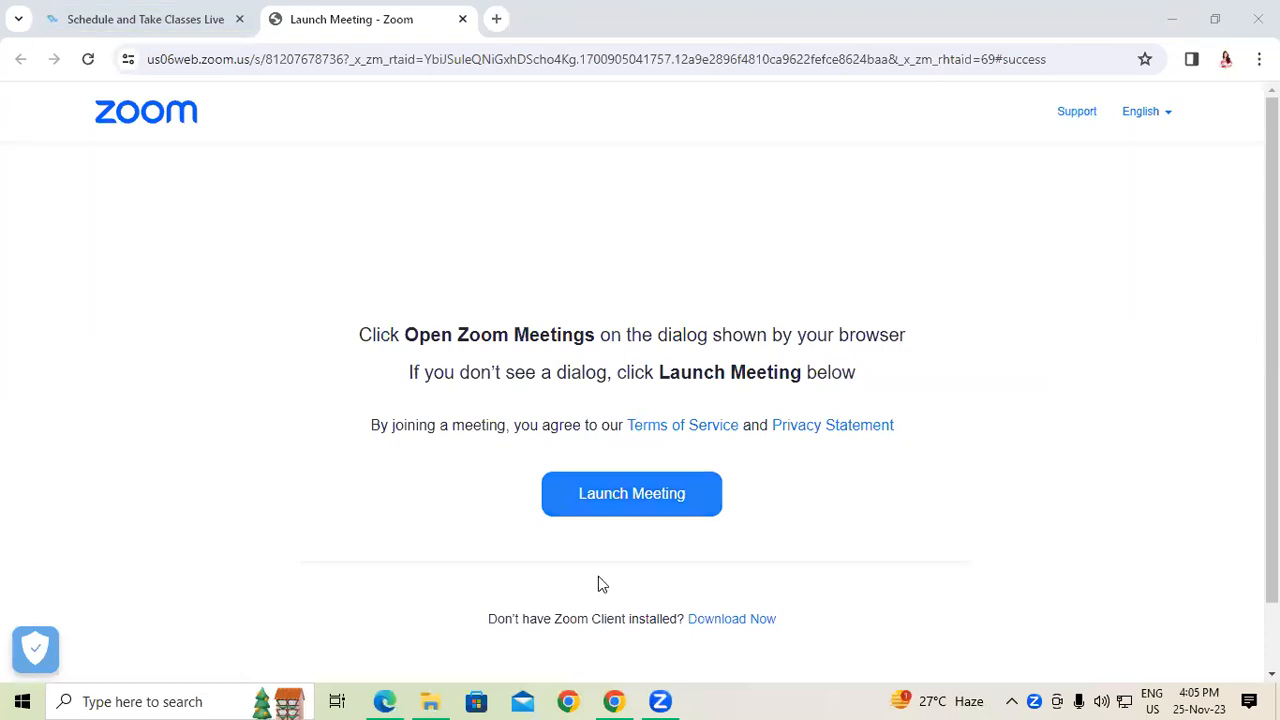
Step: Switch to the Tally Prime accounting PDF in Edge and review the Lenovo k6 Note row of the closing stock table
left_click(385, 700)
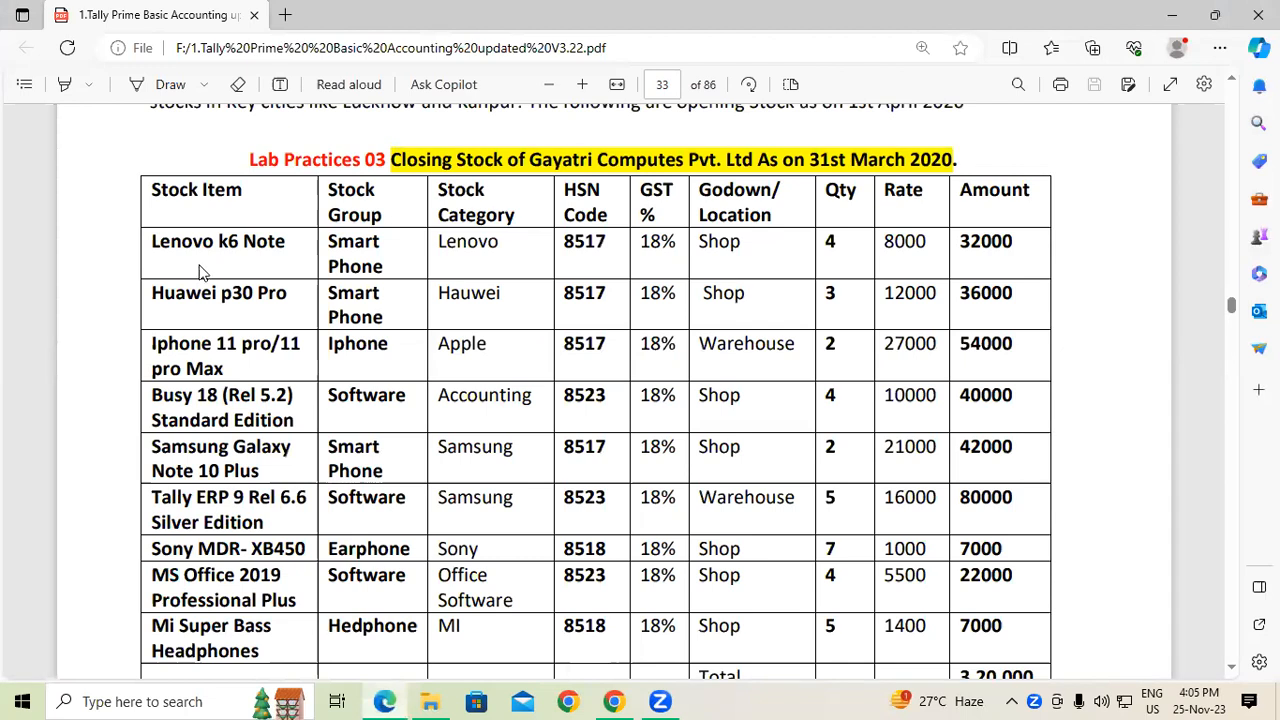
left_click_drag(152, 242, 926, 257)
left_click(926, 257)
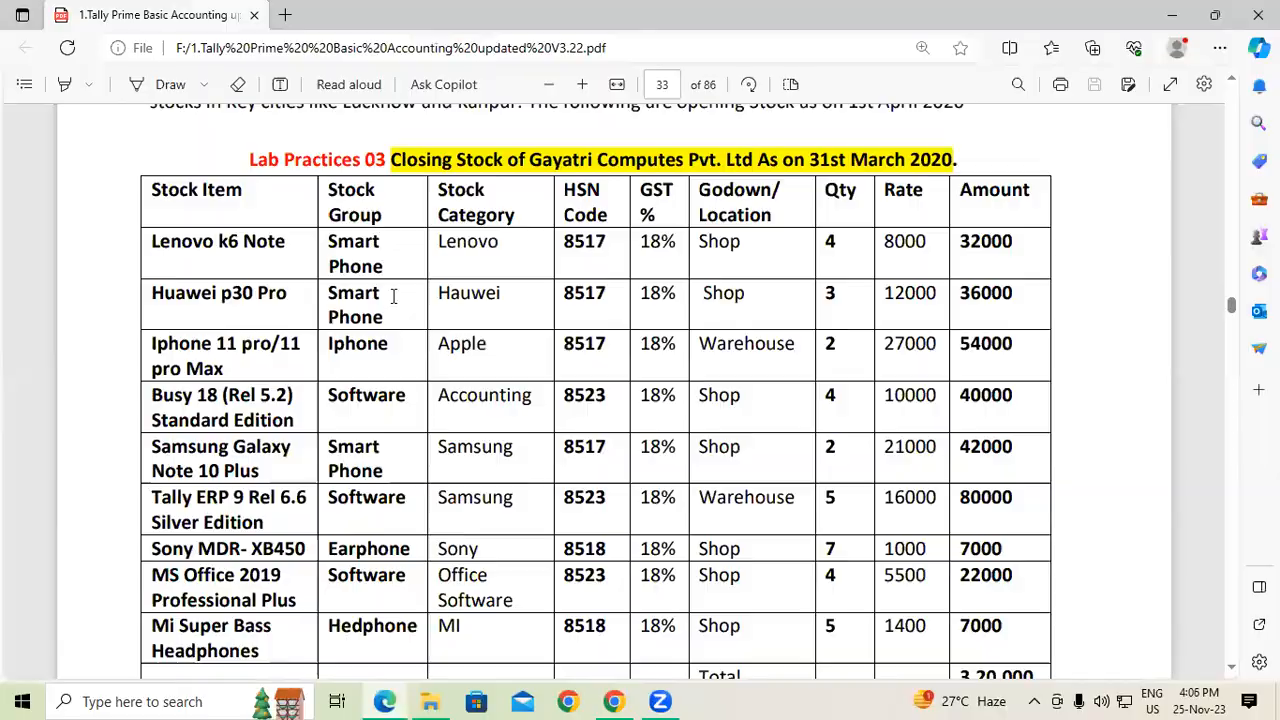
Step: Launch TallyPrime from the desktop in educational mode and skip the Gayatri Computer Ltd login without quitting
key("super+d")
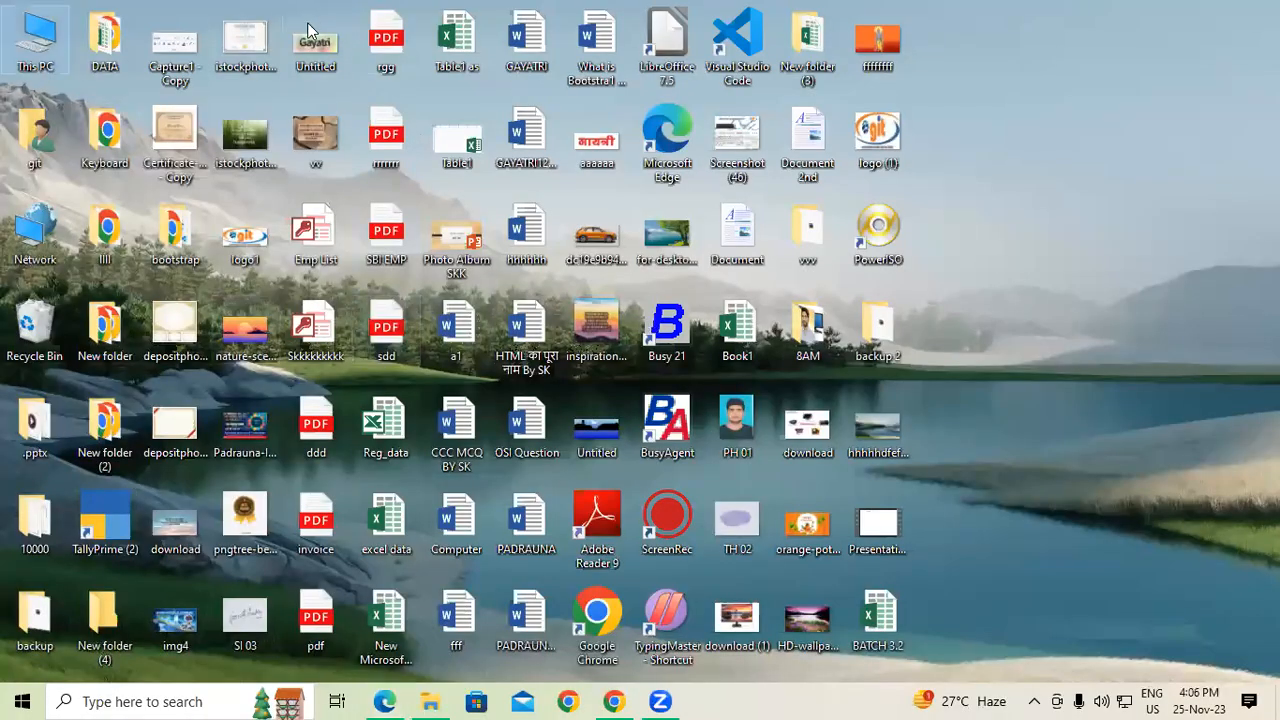
right_click(105, 521)
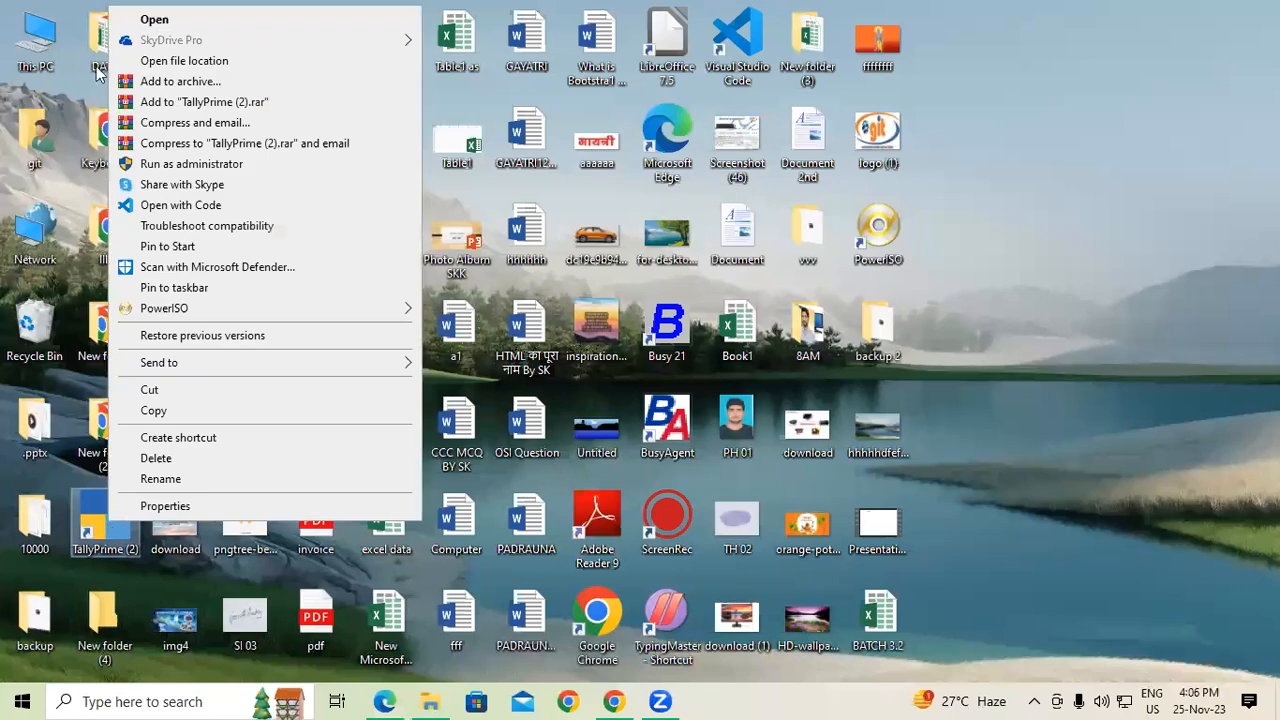
left_click(152, 19)
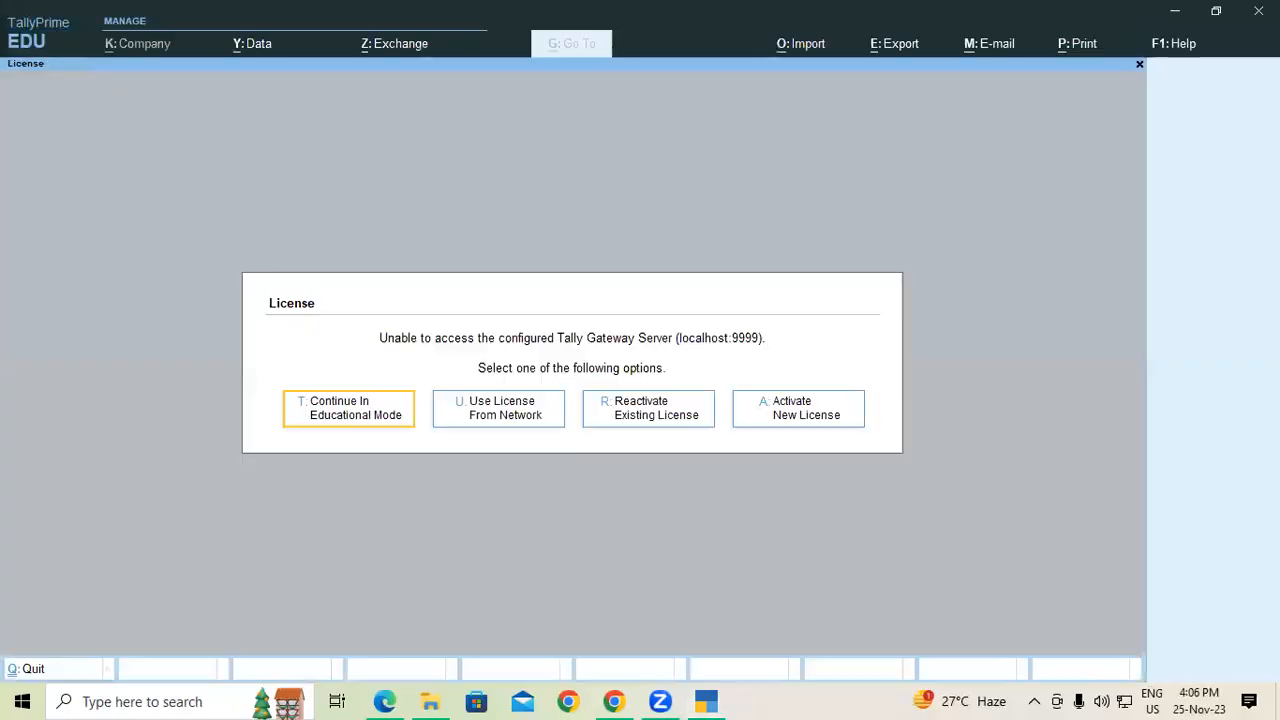
key("Return")
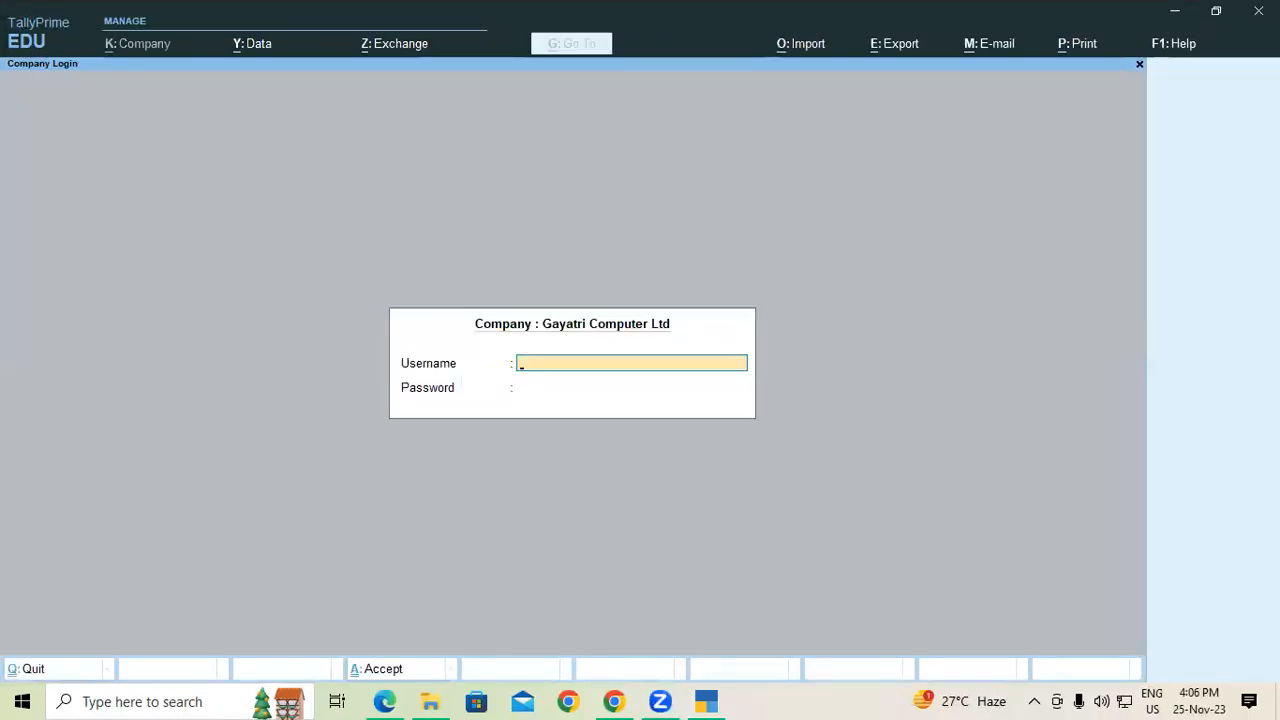
key("Escape")
key("Escape")
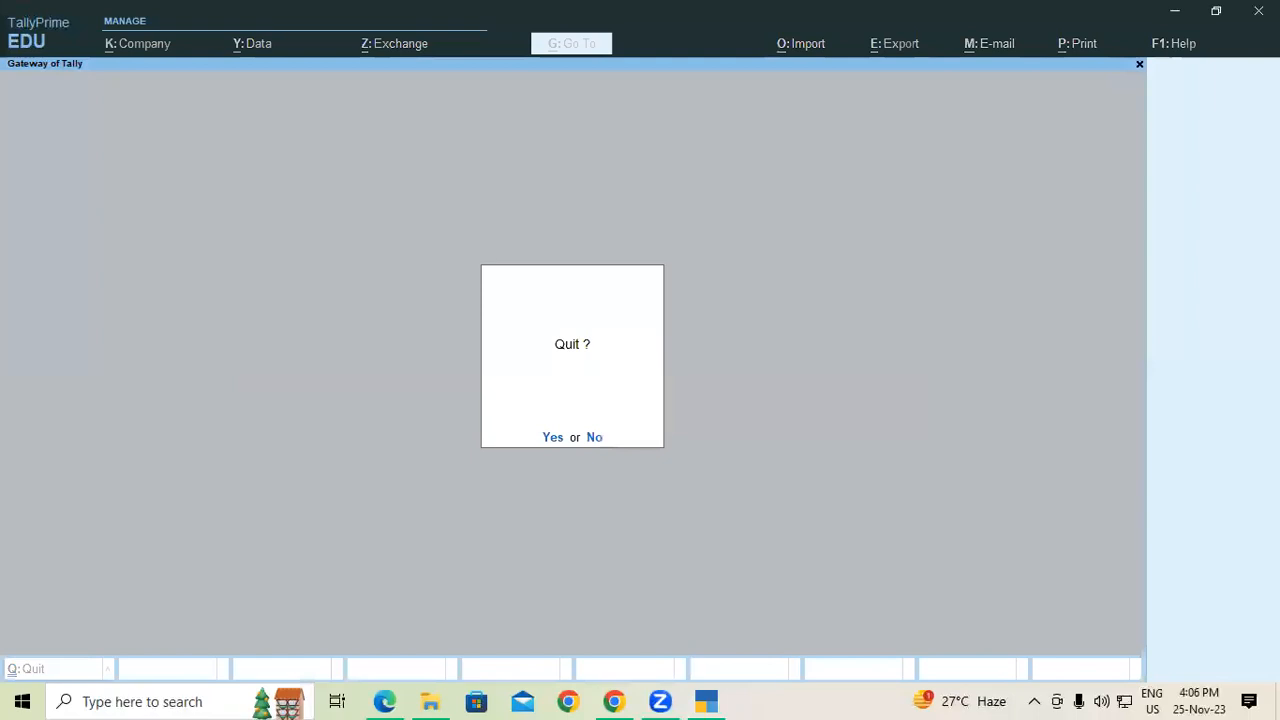
key("n")
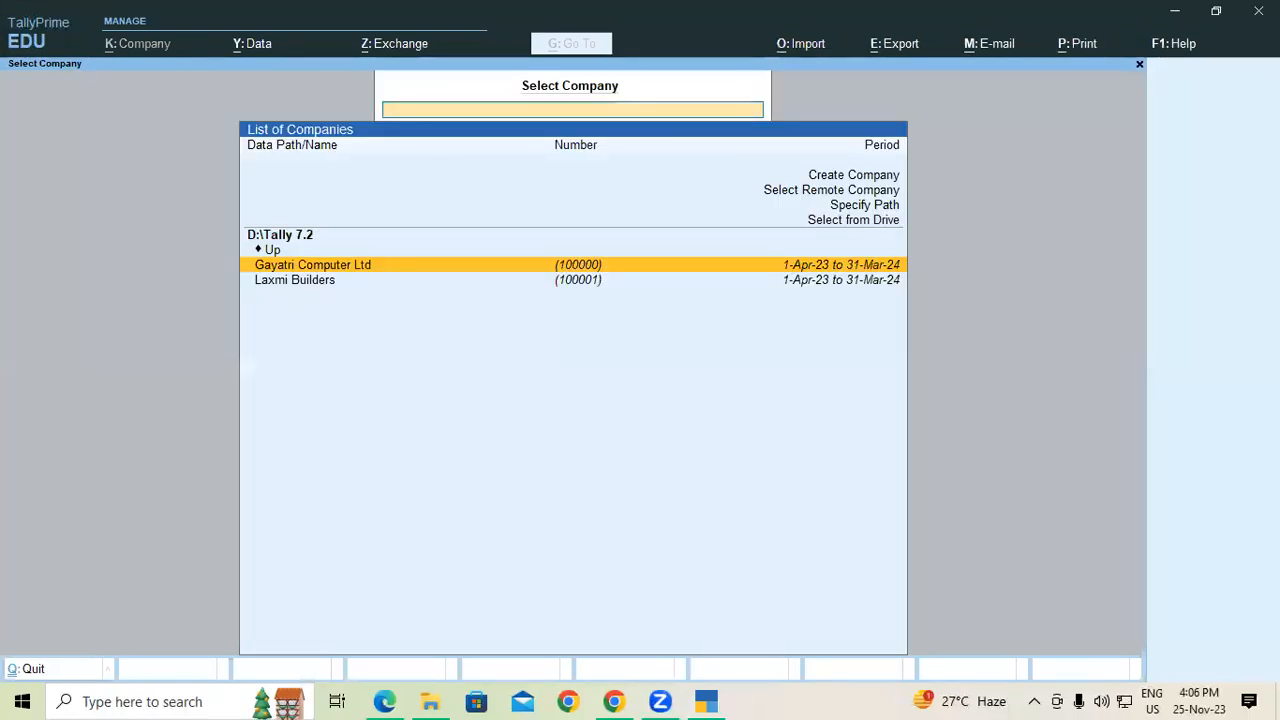
Step: Open the company Gayatri Computer Pvt.Ltd from the 4PM Tally Prime folder on drive D:
key("Up")
key("Up")
key("Return")
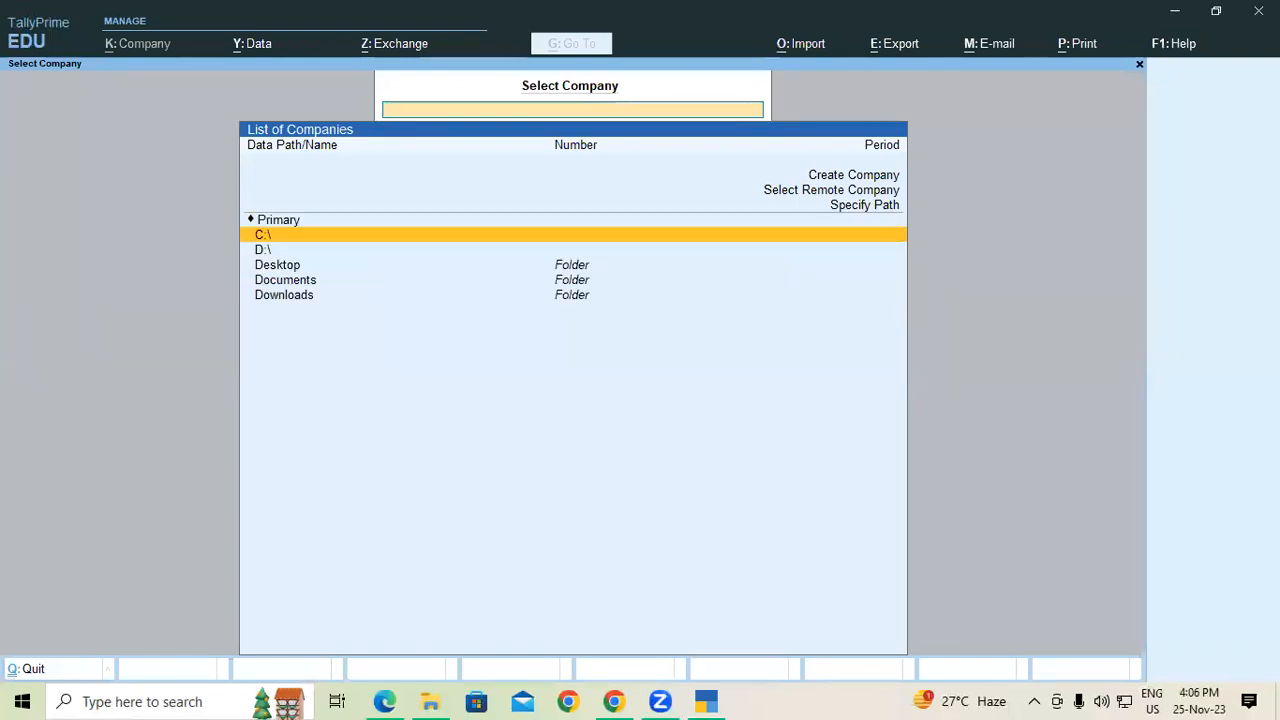
key("Down")
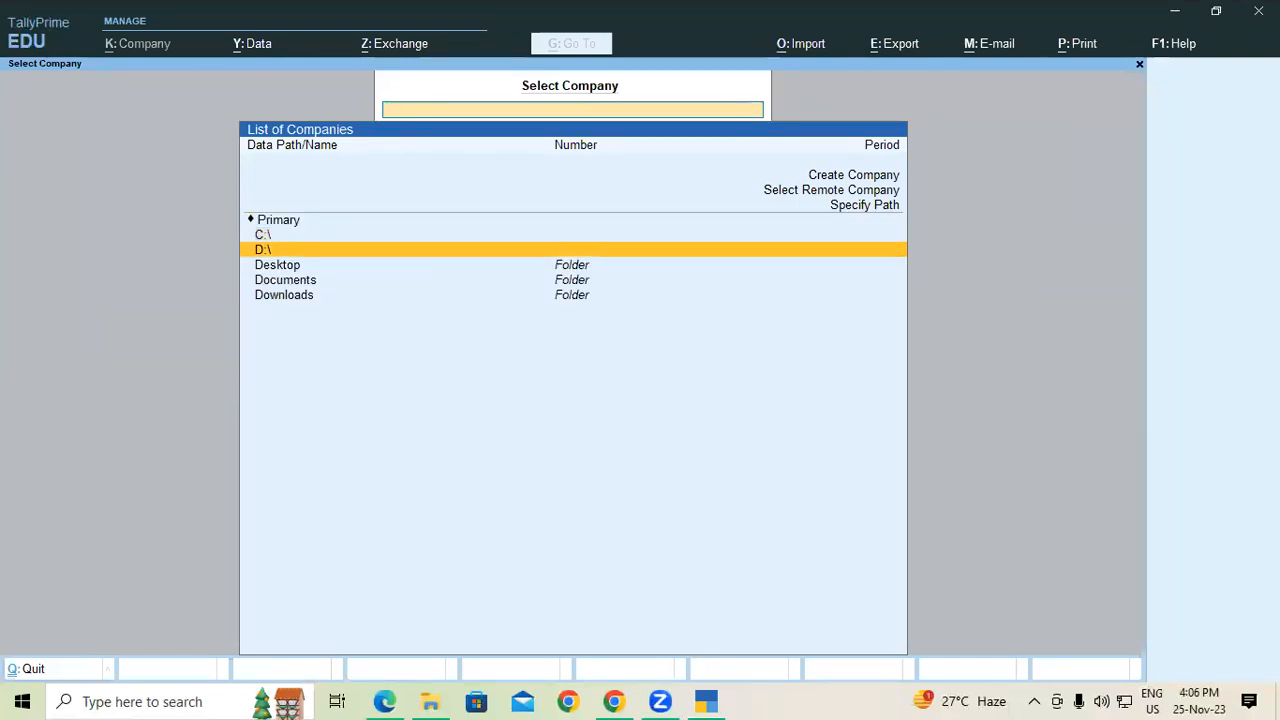
key("Return")
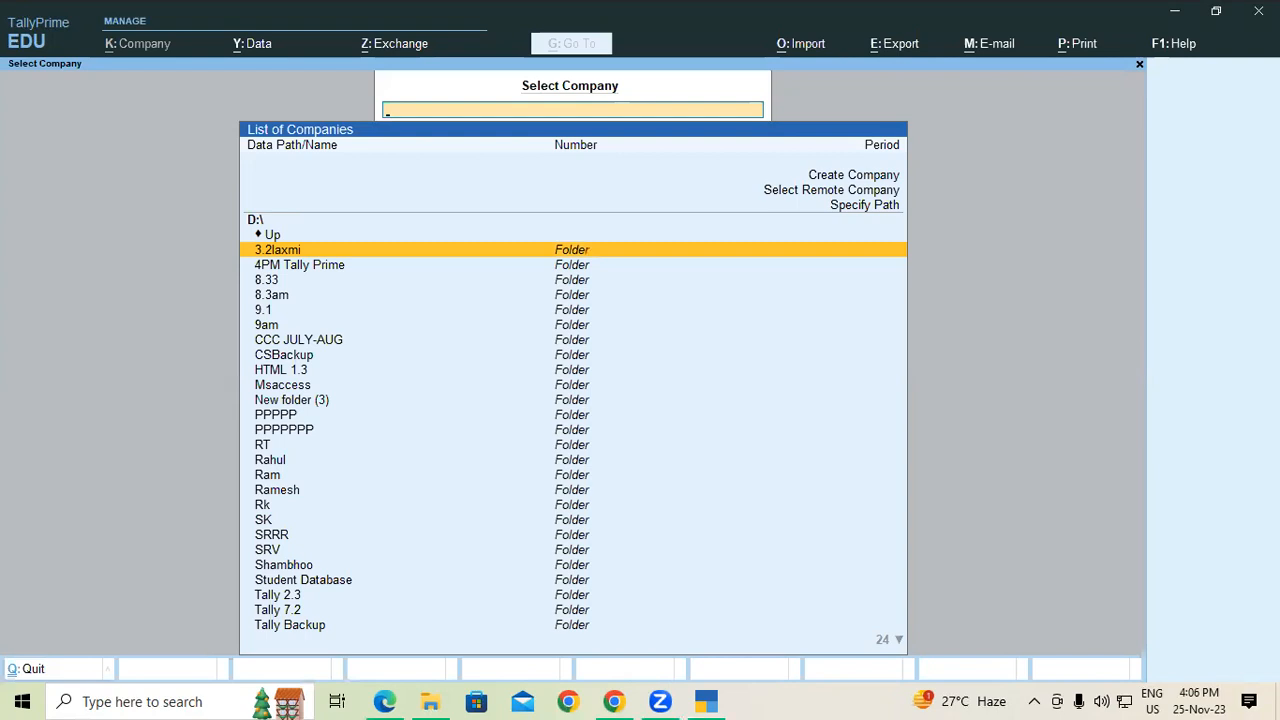
key("Down")
key("Return")
key("Return")
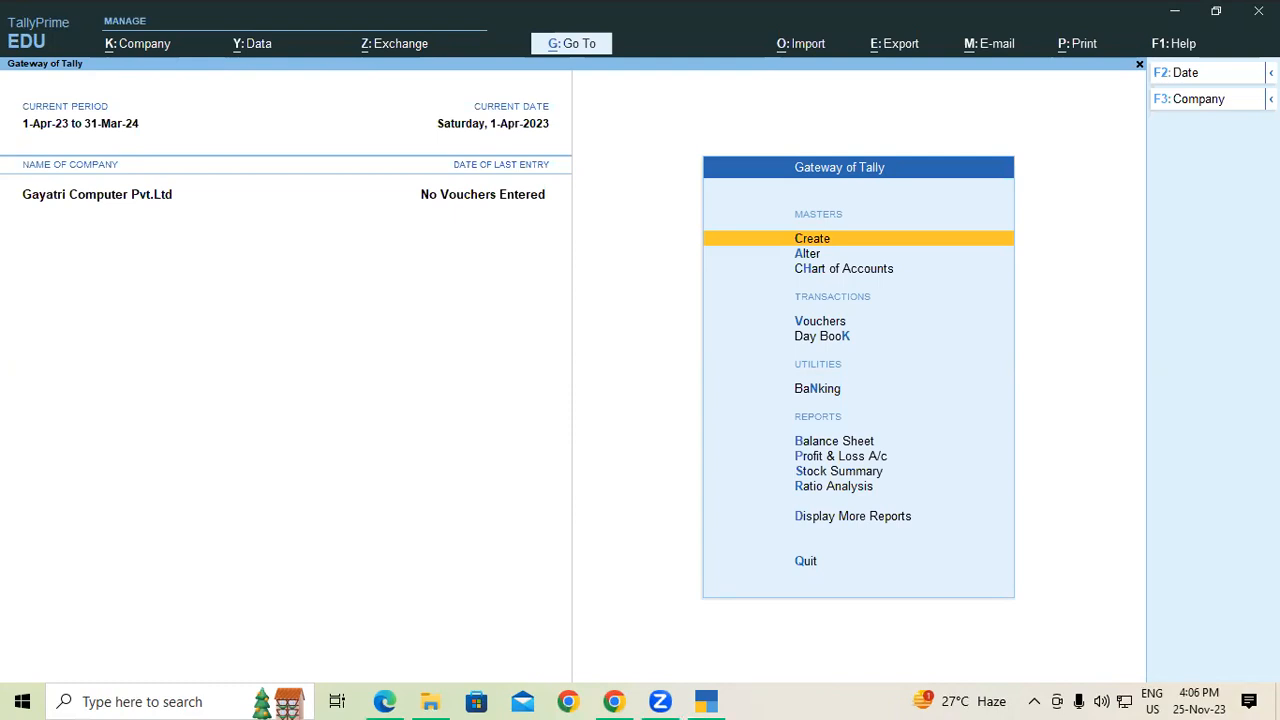
Step: Start creating a new Stock Item under the inventory masters
key("Return")
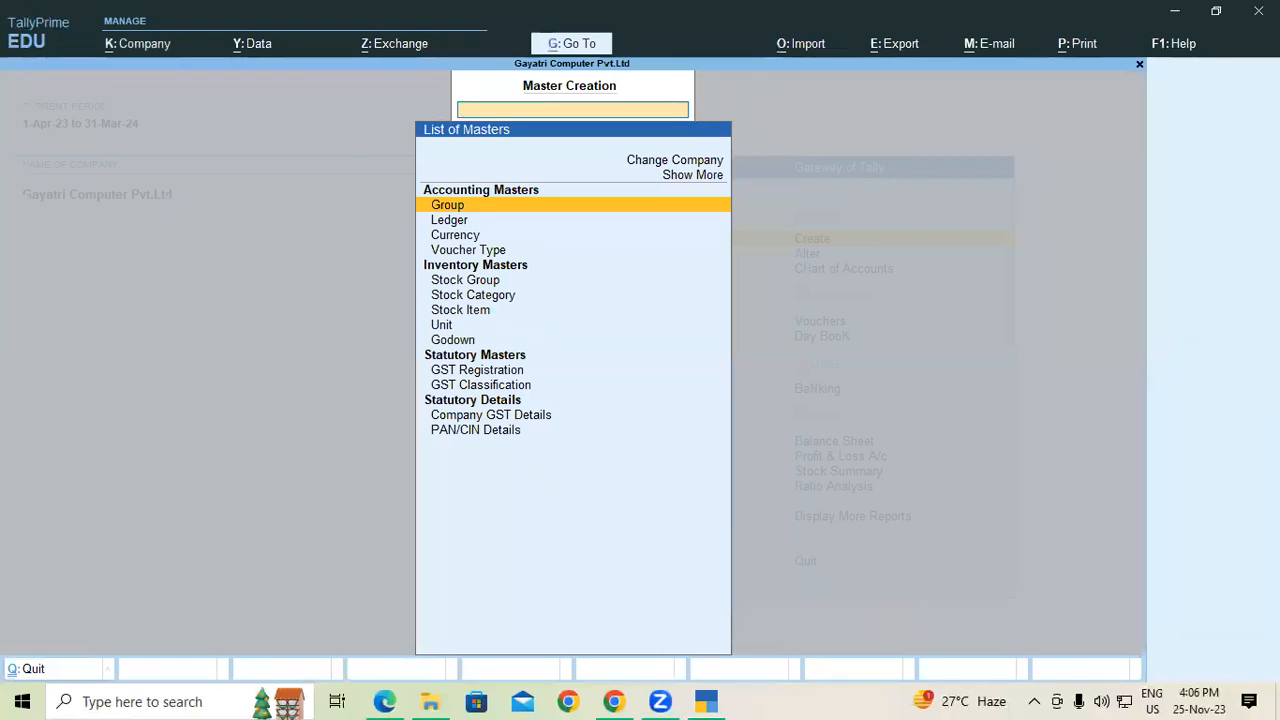
key("Down")
key("Down")
key("Down")
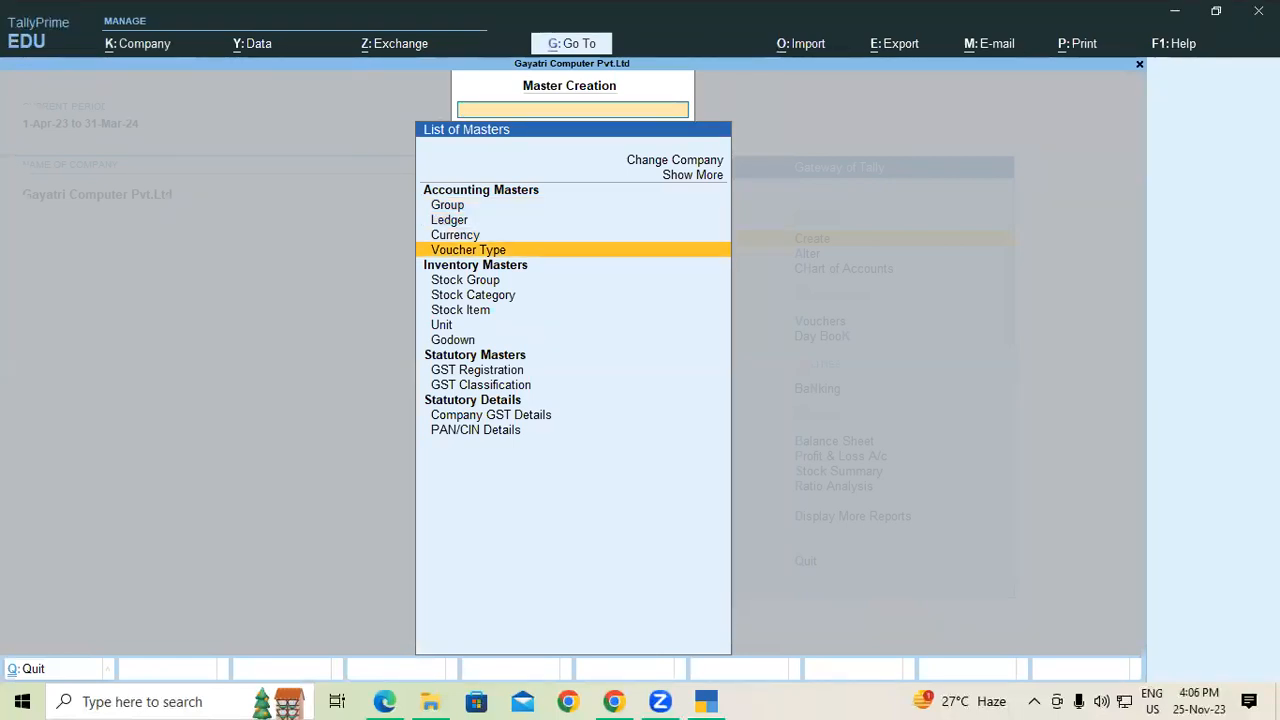
key("Down")
key("Down")
key("Down")
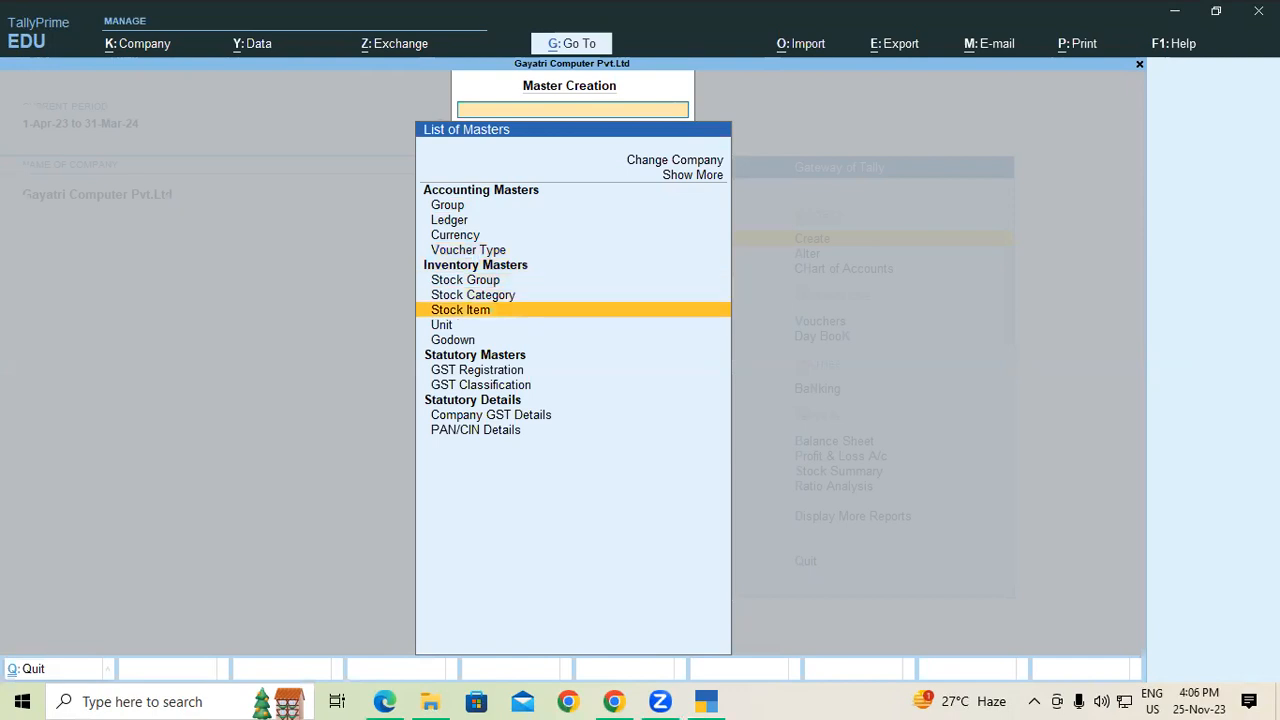
key("Return")
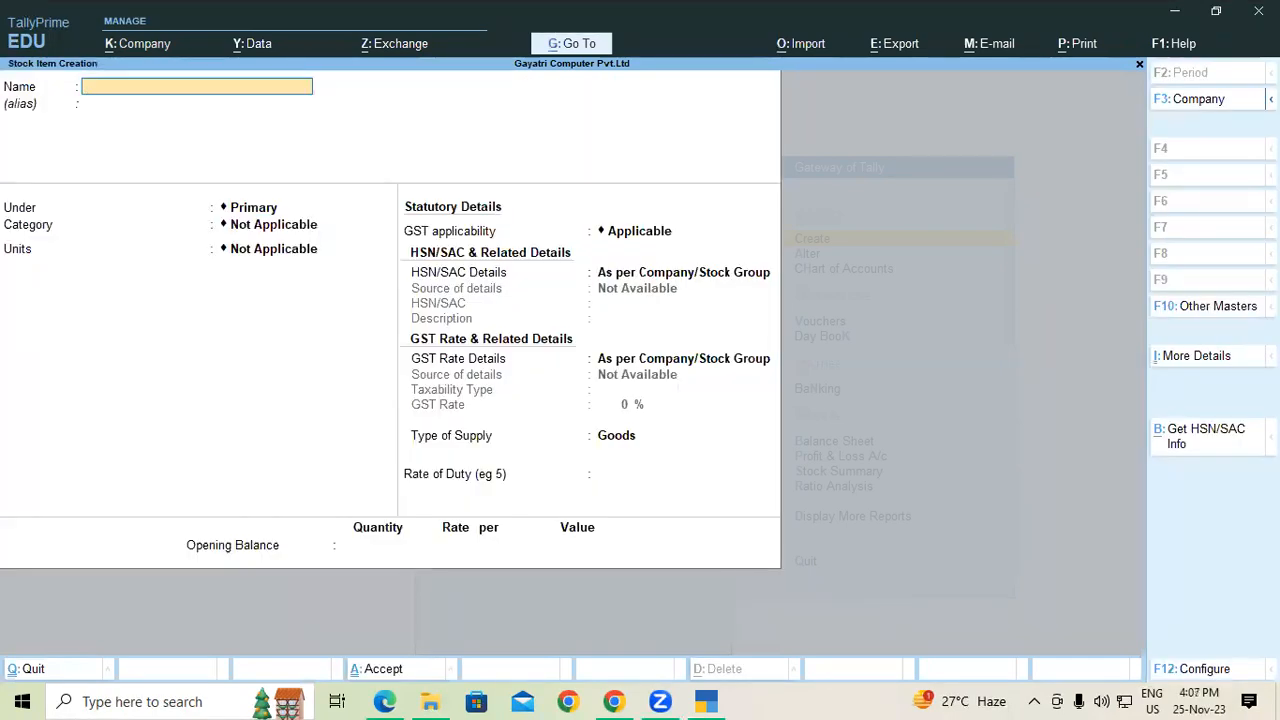
Step: Copy the item name Huawei p30 Pro from the PDF stock table and enter it as the stock item's name in TallyPrime
key("alt+Tab")
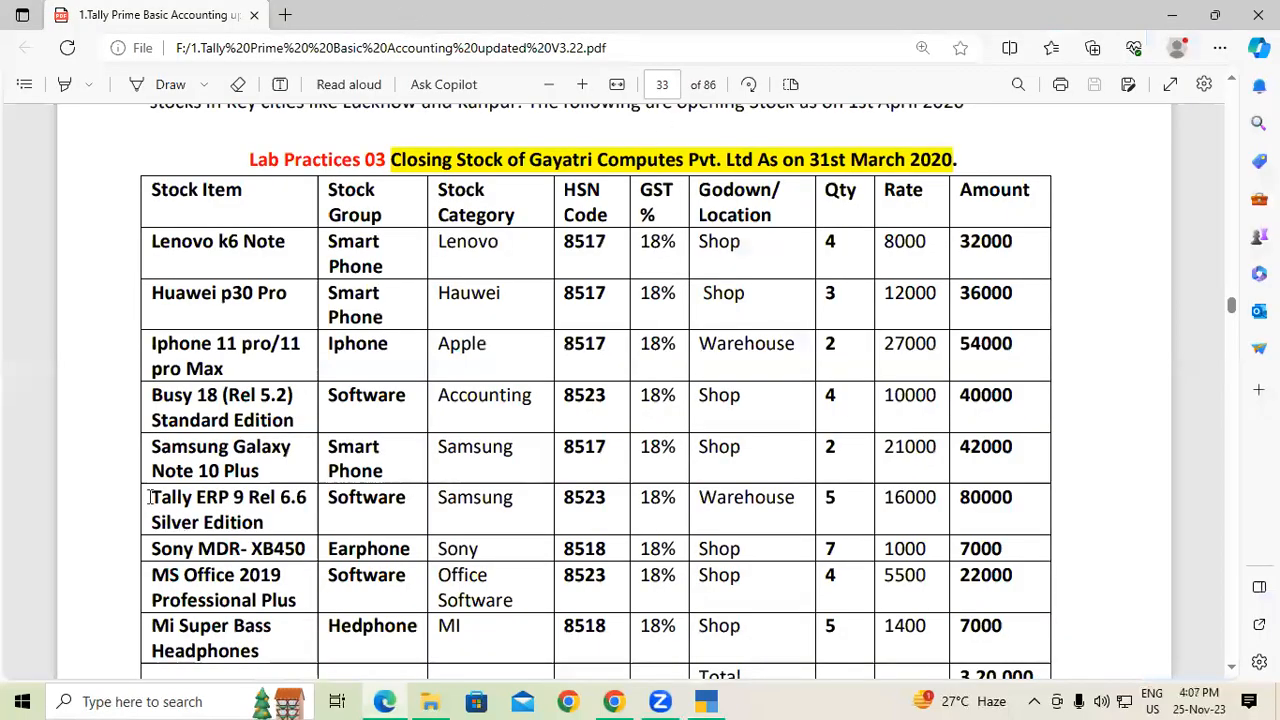
left_click_drag(155, 297, 295, 297)
key("ctrl+c")
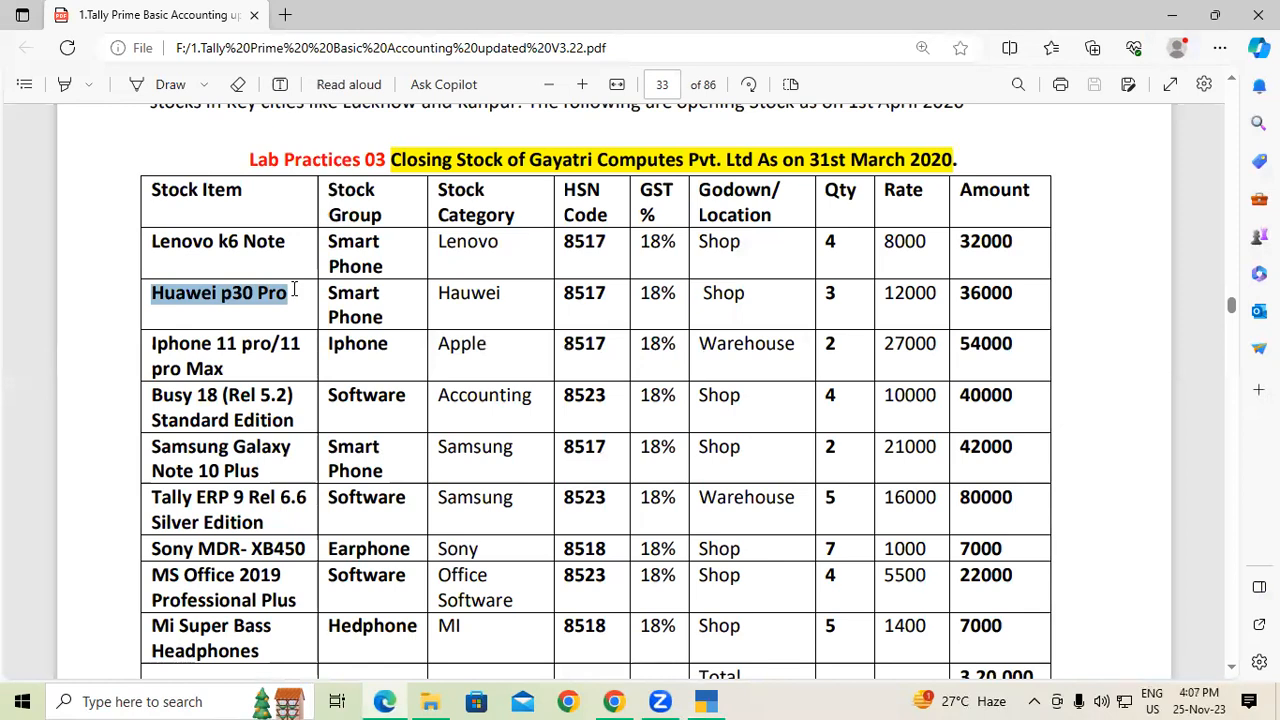
key("alt+Tab")
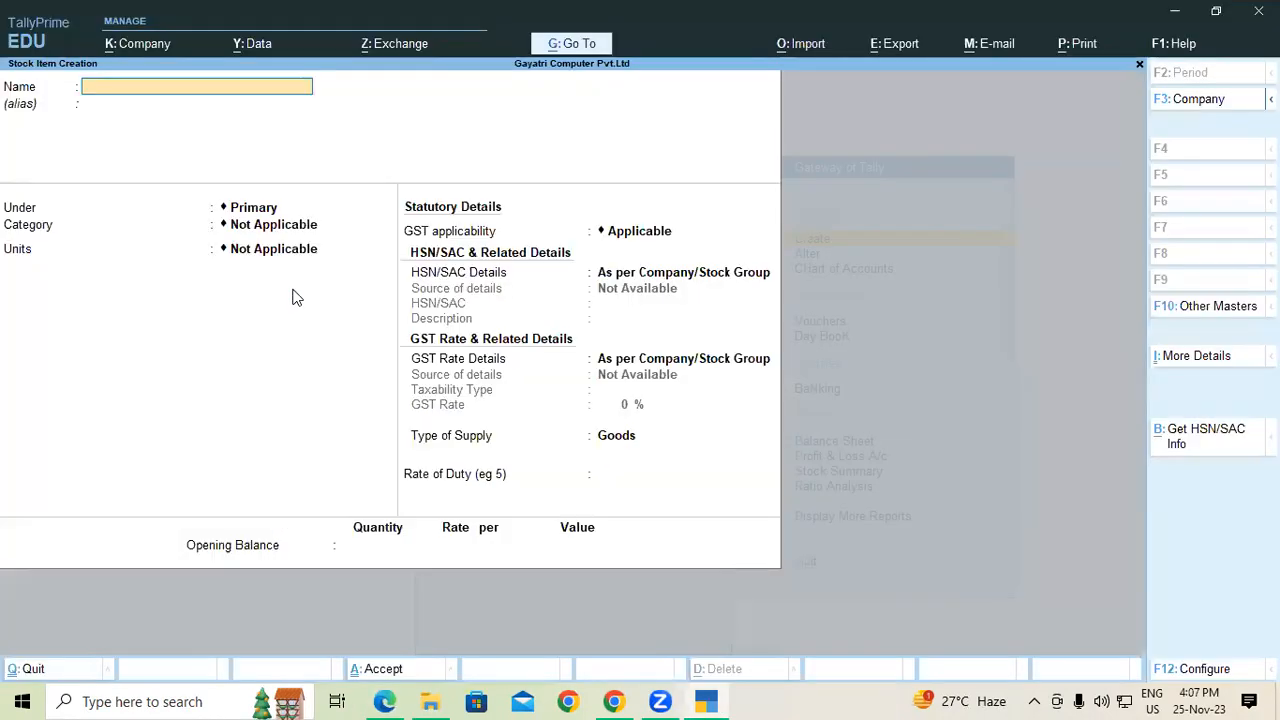
key("ctrl+v")
key("Return")
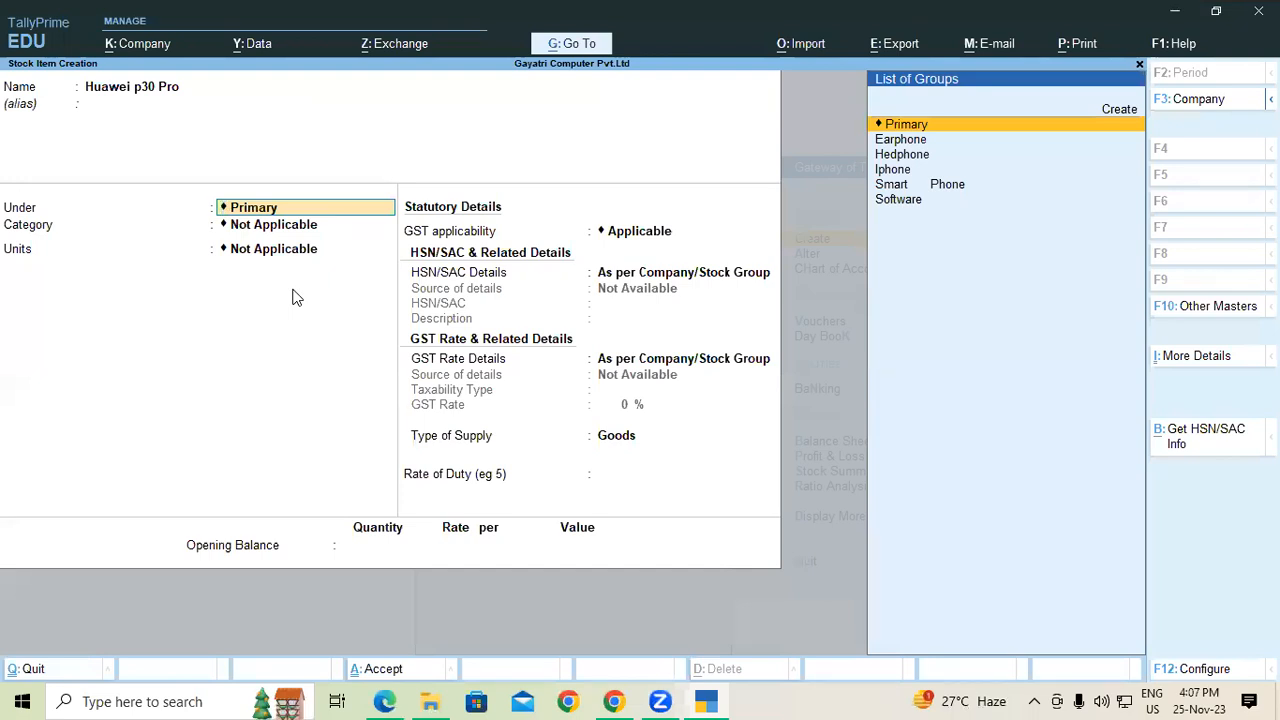
Step: Place the stock item under the Smart Phone group and assign it the Hauwei category
type("Smn")
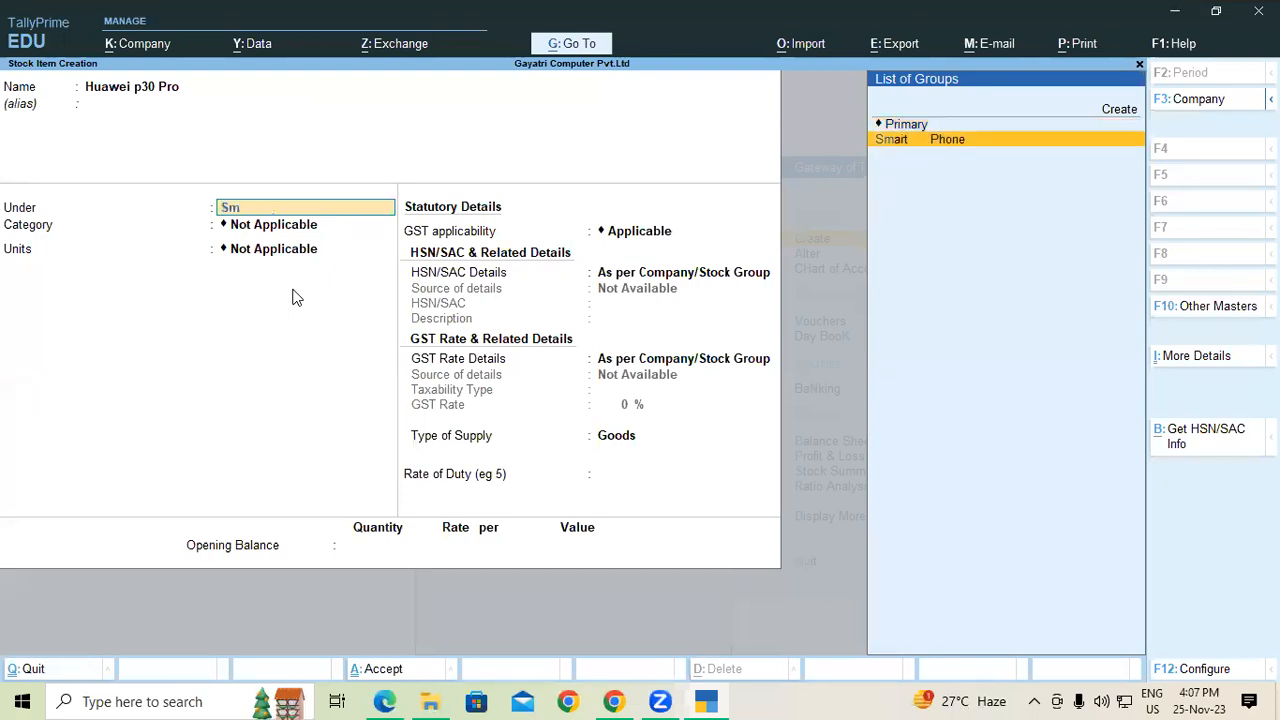
key("Return")
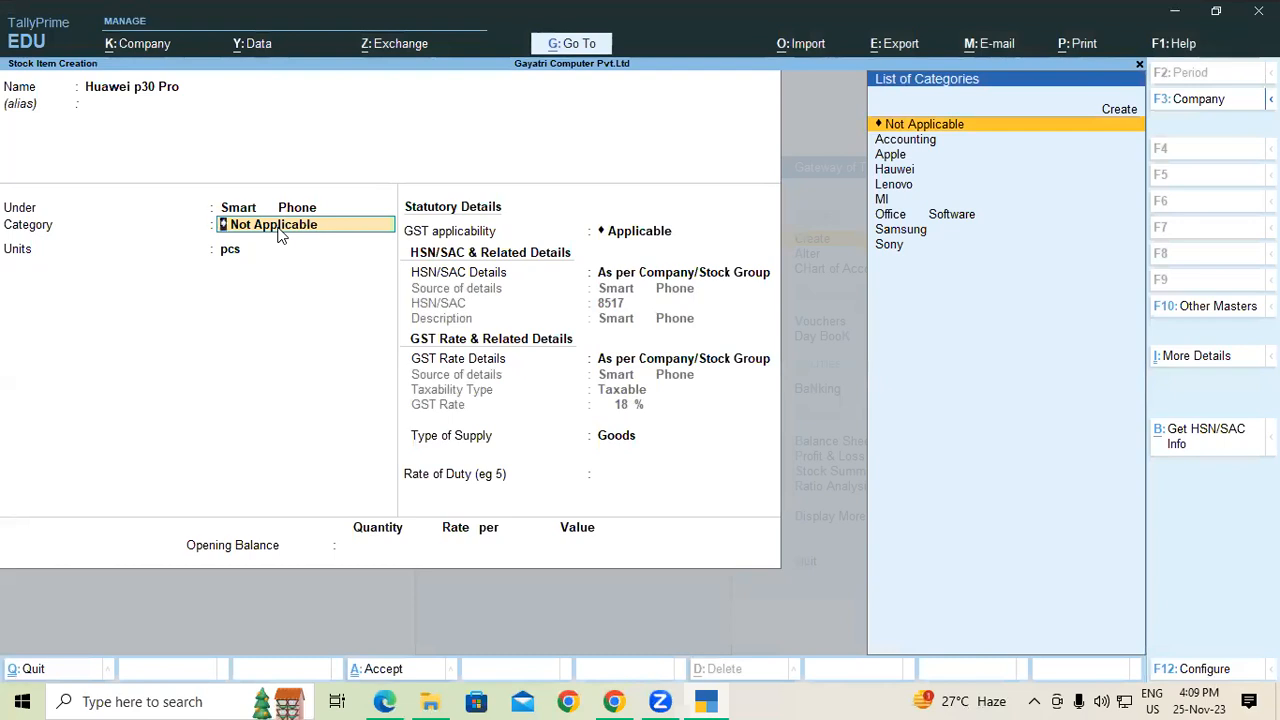
key("Down")
key("Down")
key("Down")
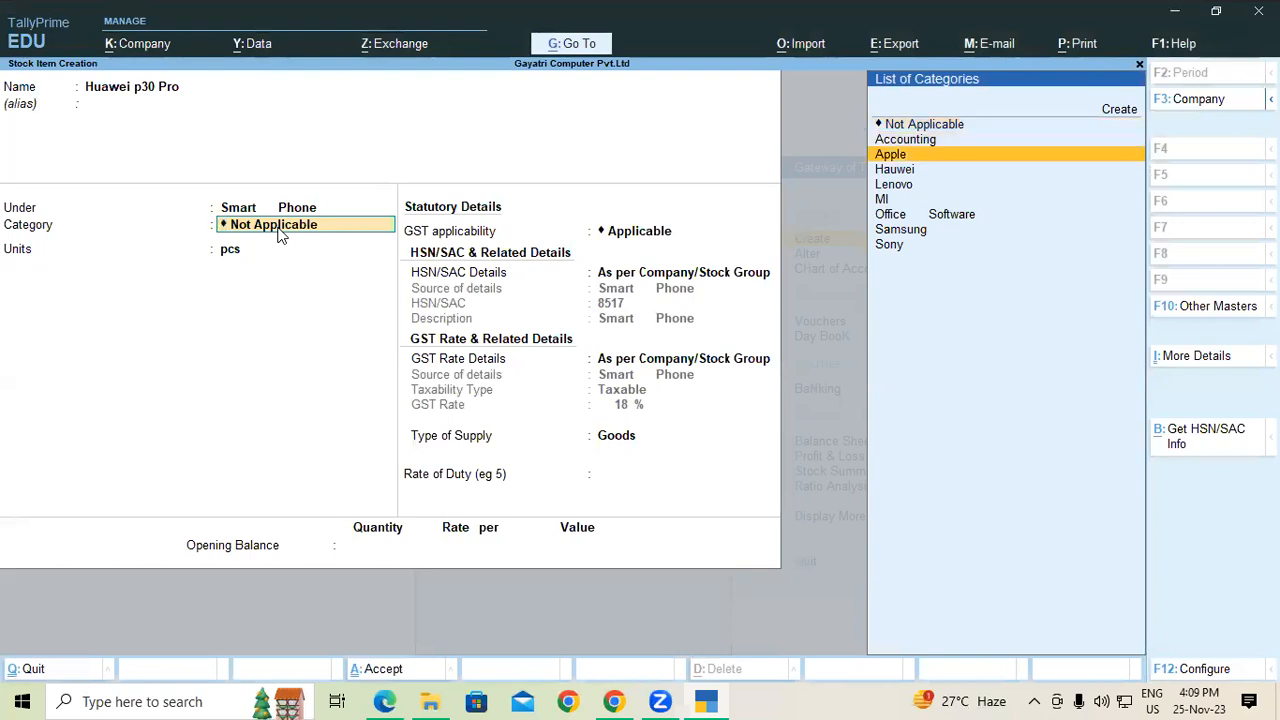
key("Return")
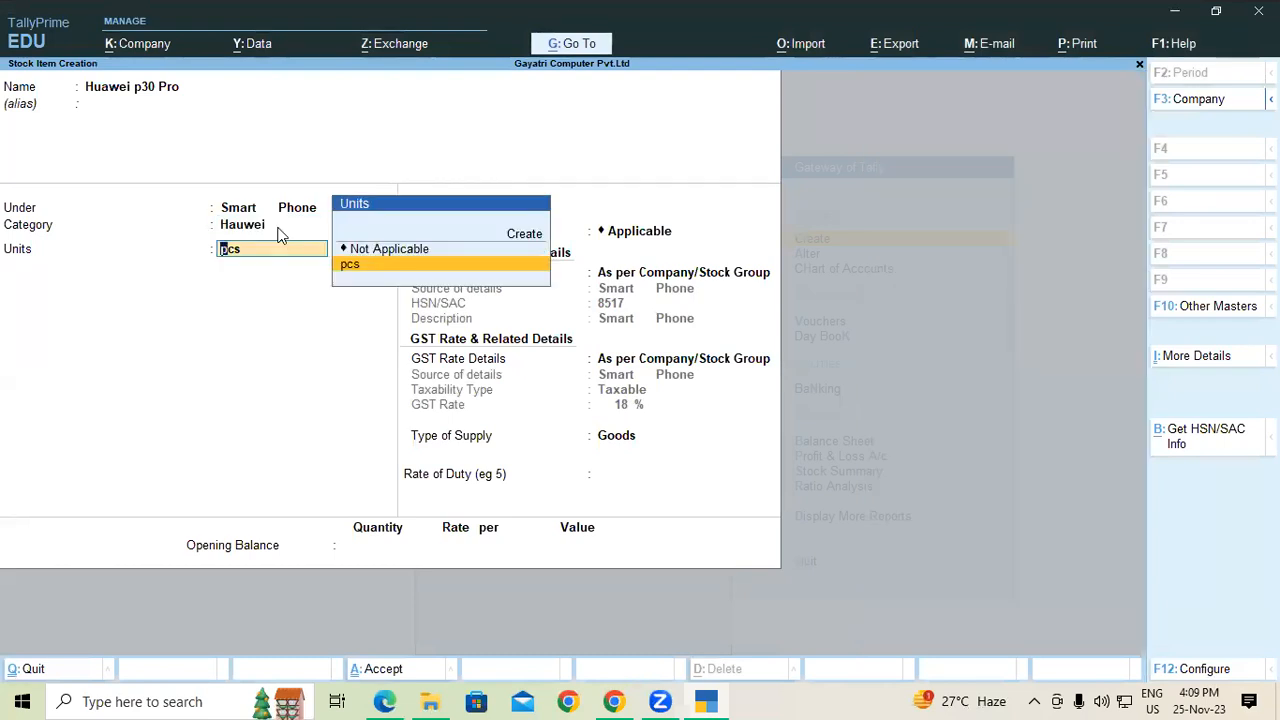
Step: Accept pcs as the unit and keep GST applicable, with HSN/SAC and GST rate details as per Company/Stock Group
key("Return")
key("Return")
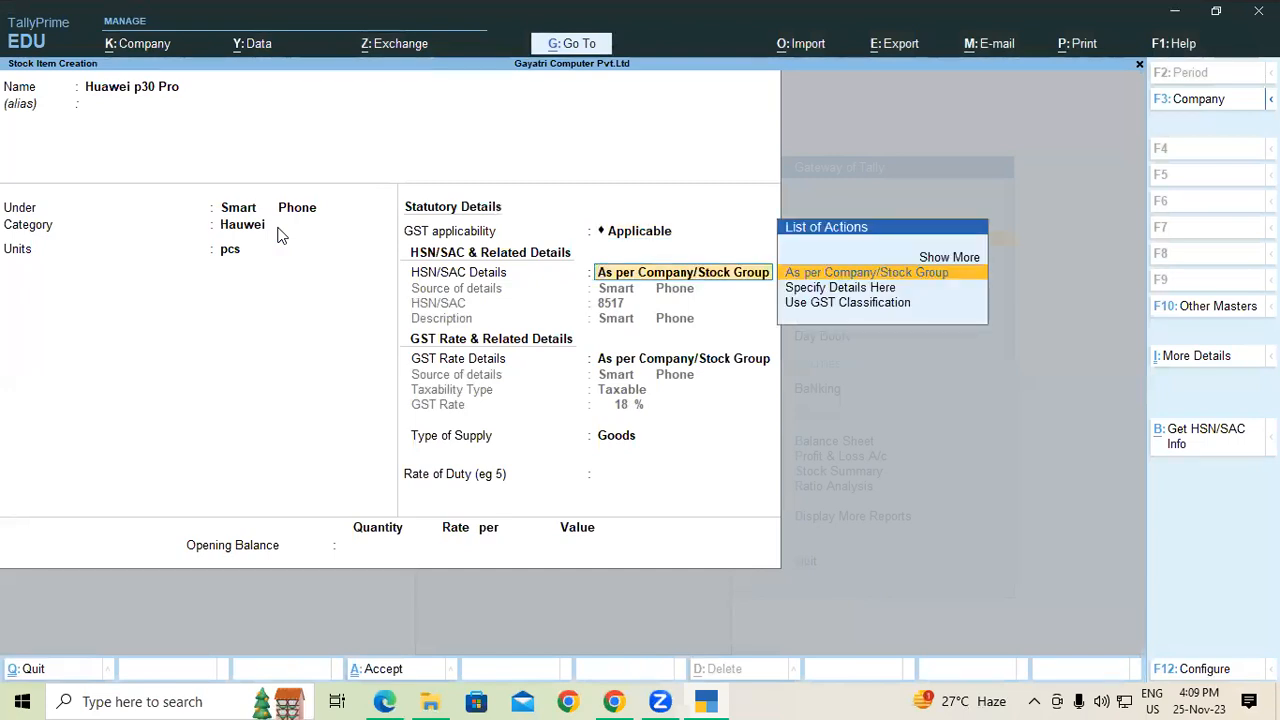
key("Return")
key("Return")
key("Return")
key("Return")
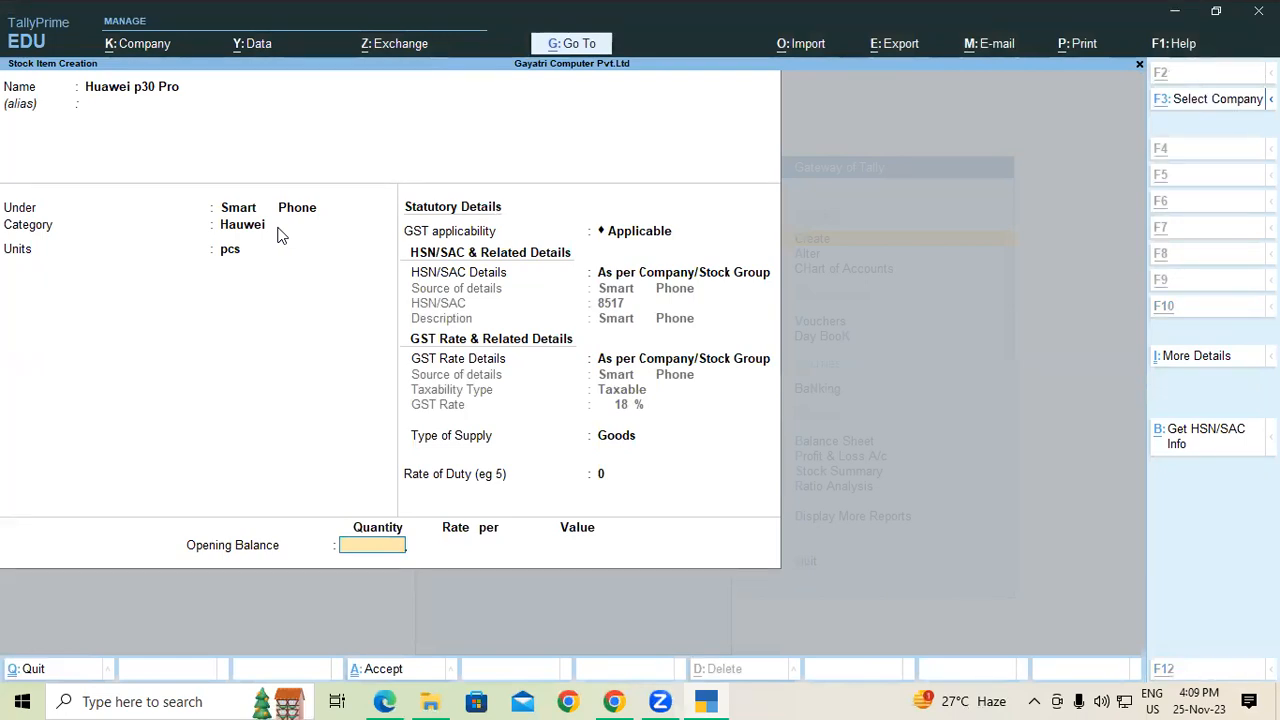
Step: Look up the Huawei p30 Pro quantity in the PDF and enter an opening balance of 3 pcs in TallyPrime
key("alt+Tab")
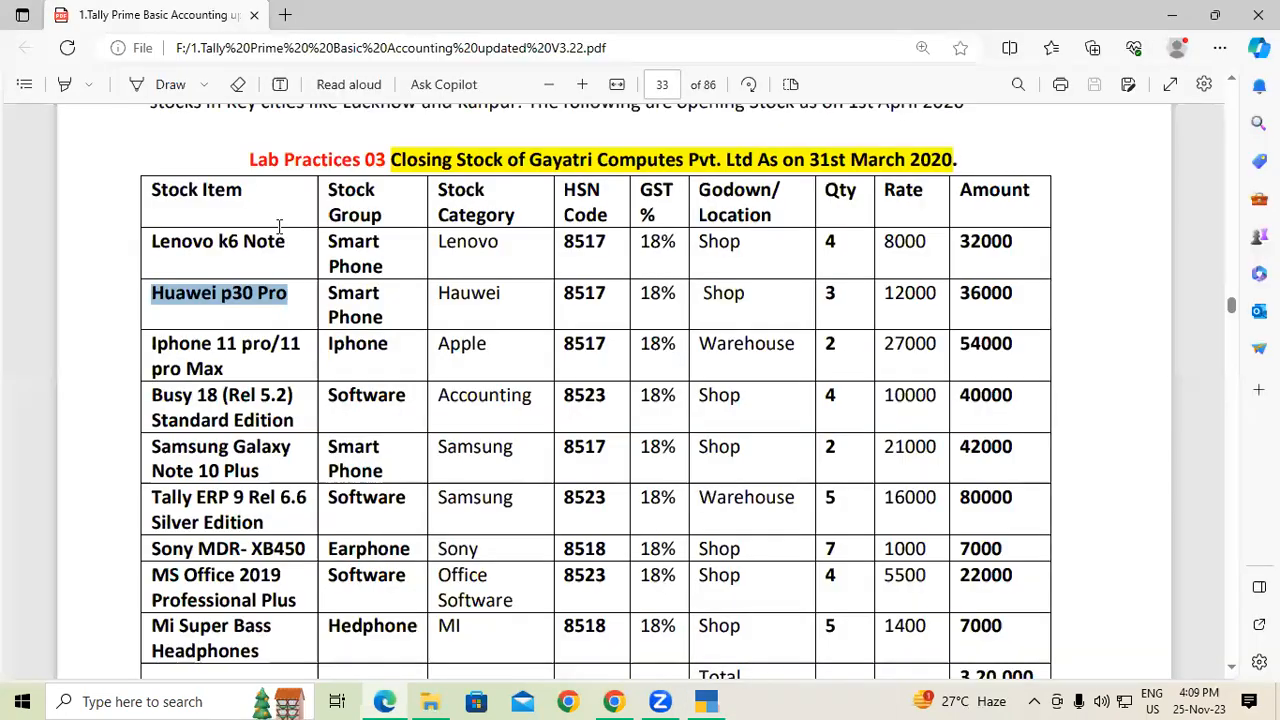
key("alt+Tab")
key("alt+Tab")
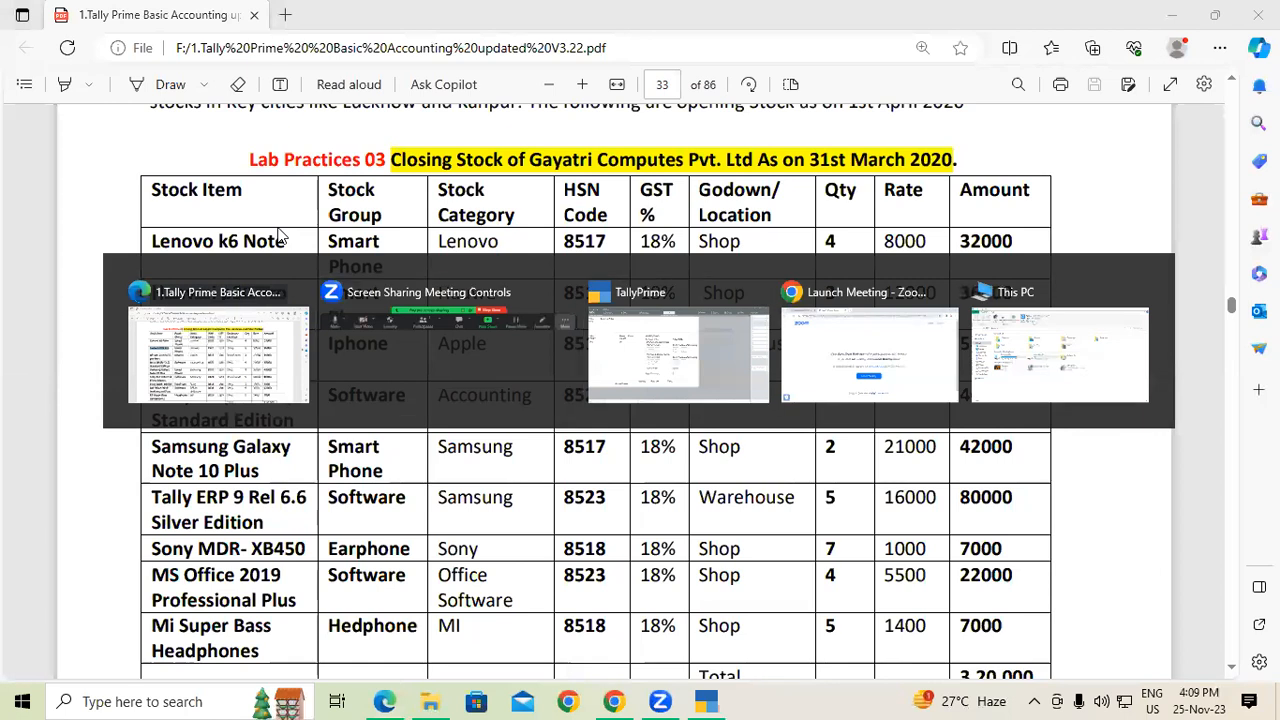
key("Return")
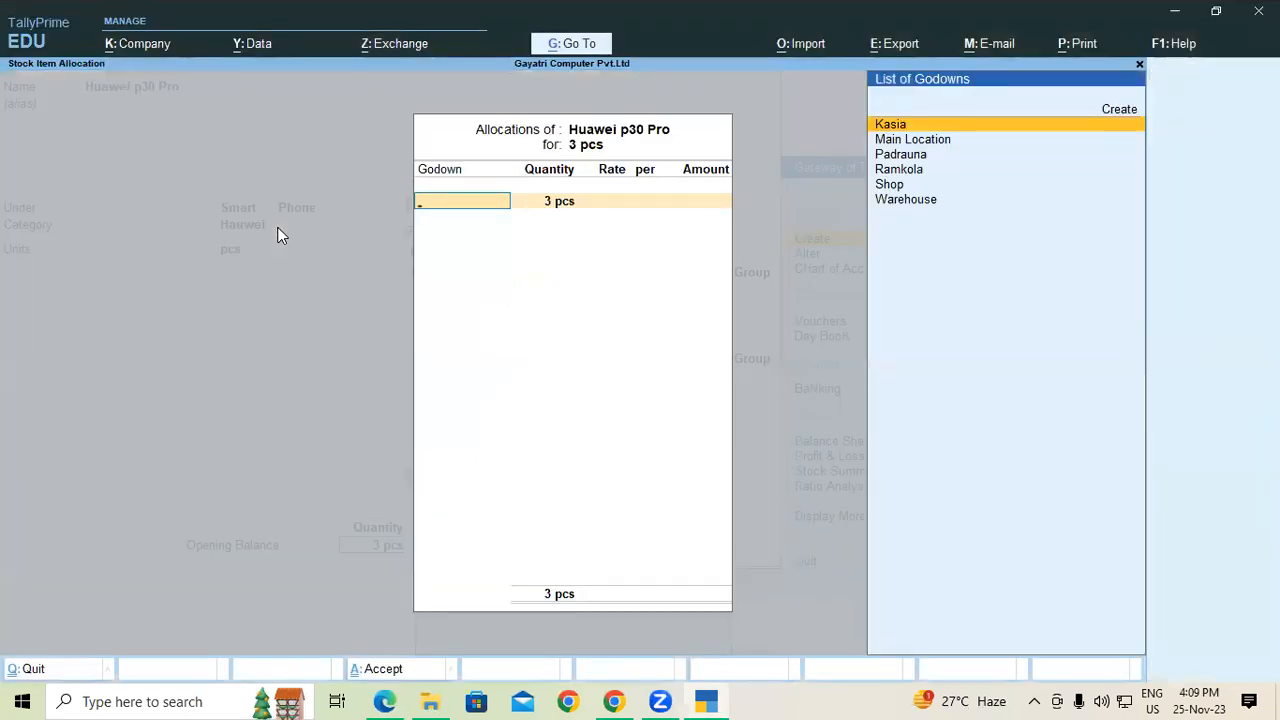
Step: Check the item's location in the PDF and allocate all 3 pcs to the Shop godown in TallyPrime
key("alt+Tab")
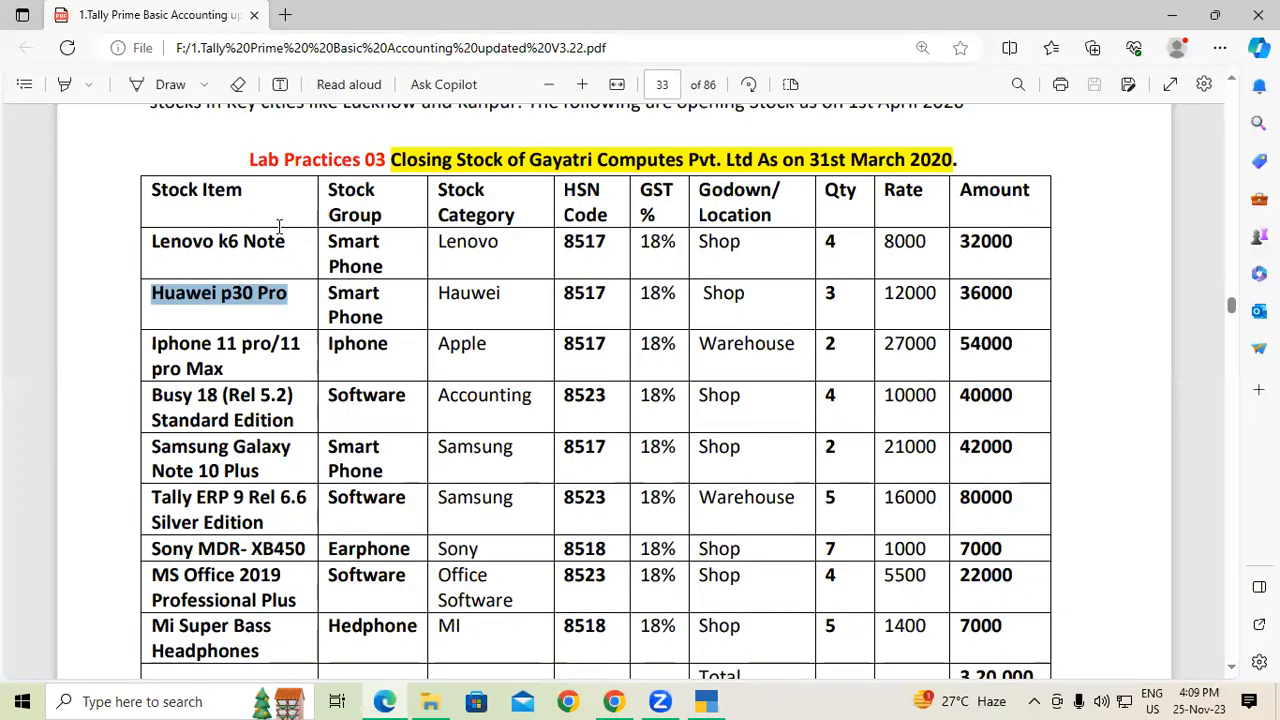
key("alt+Tab")
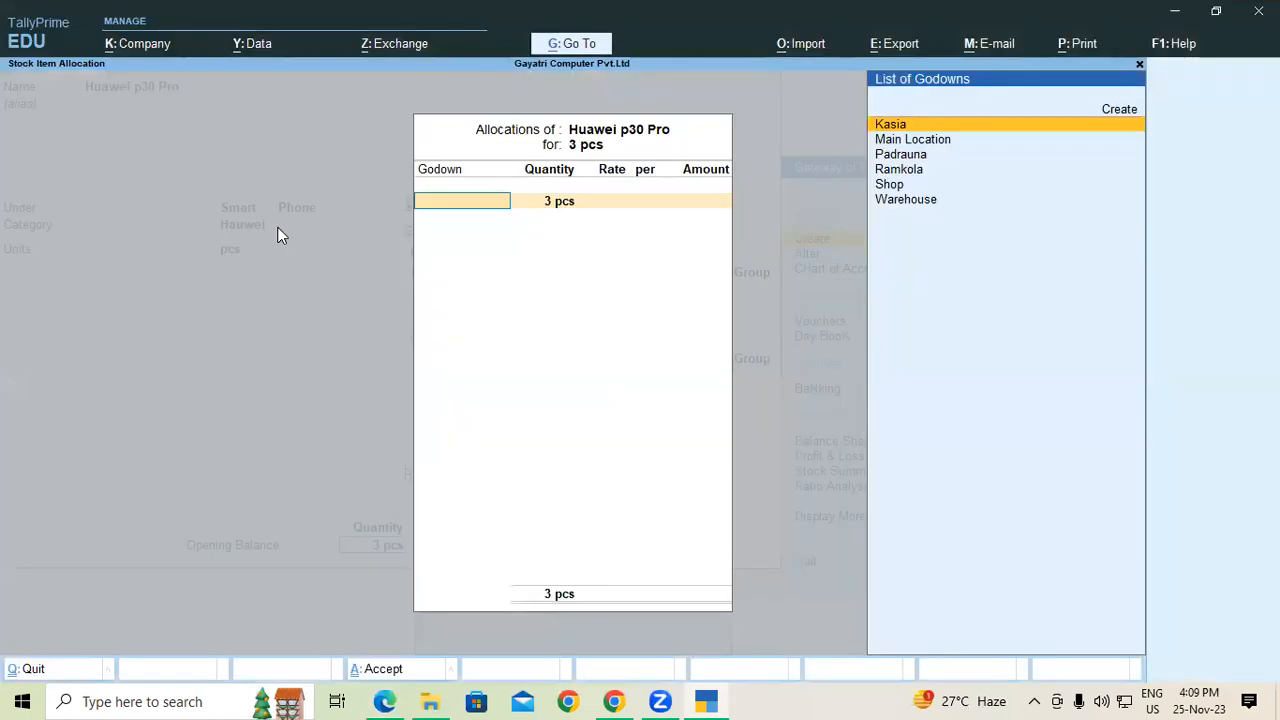
key("Down")
key("Down")
key("Down")
key("Down")
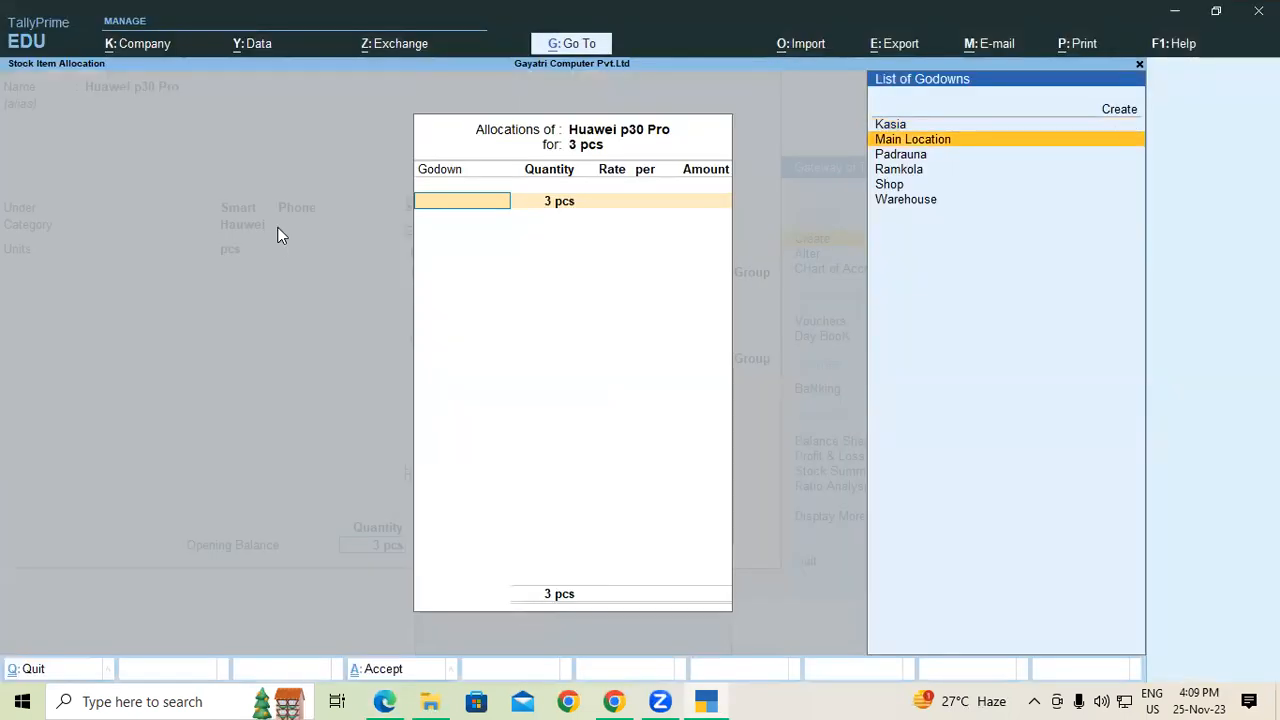
key("Return")
key("Return")
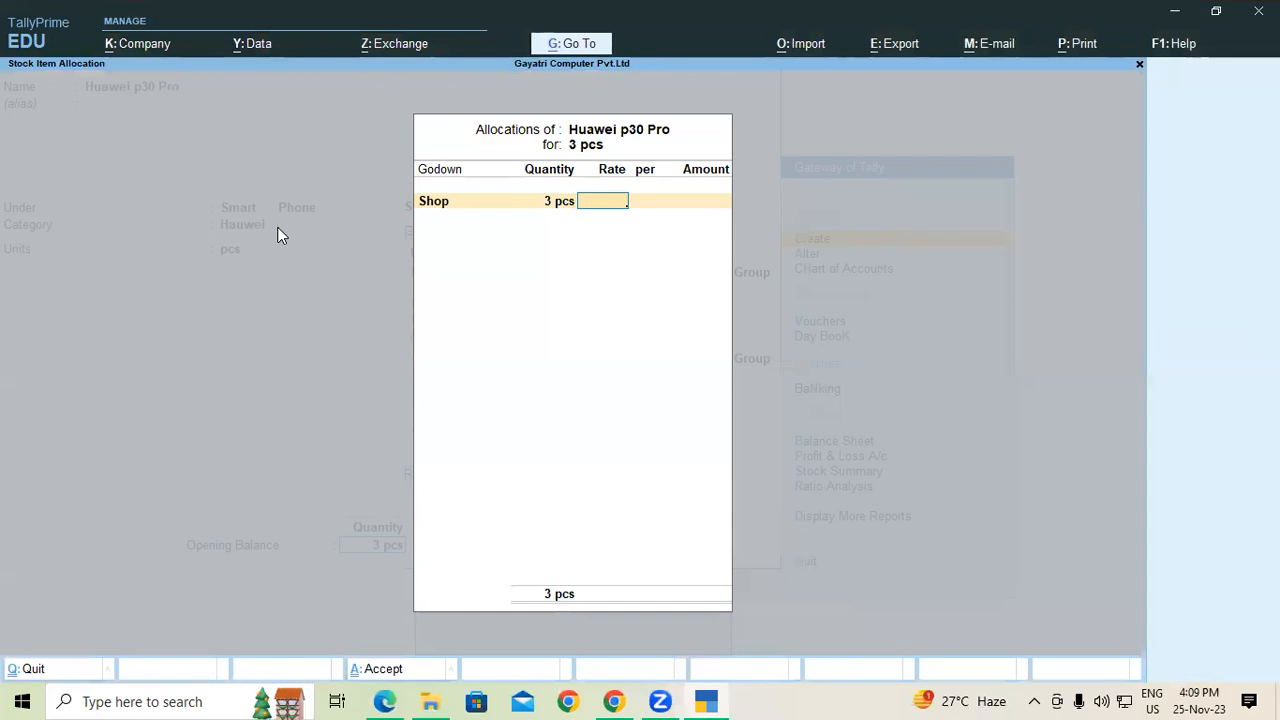
Step: Check the item's rate in the PDF and set the Shop allocation's rate to 12000 per pcs
key("alt+Tab")
key("alt+Tab")
type("12000")
key("Return")
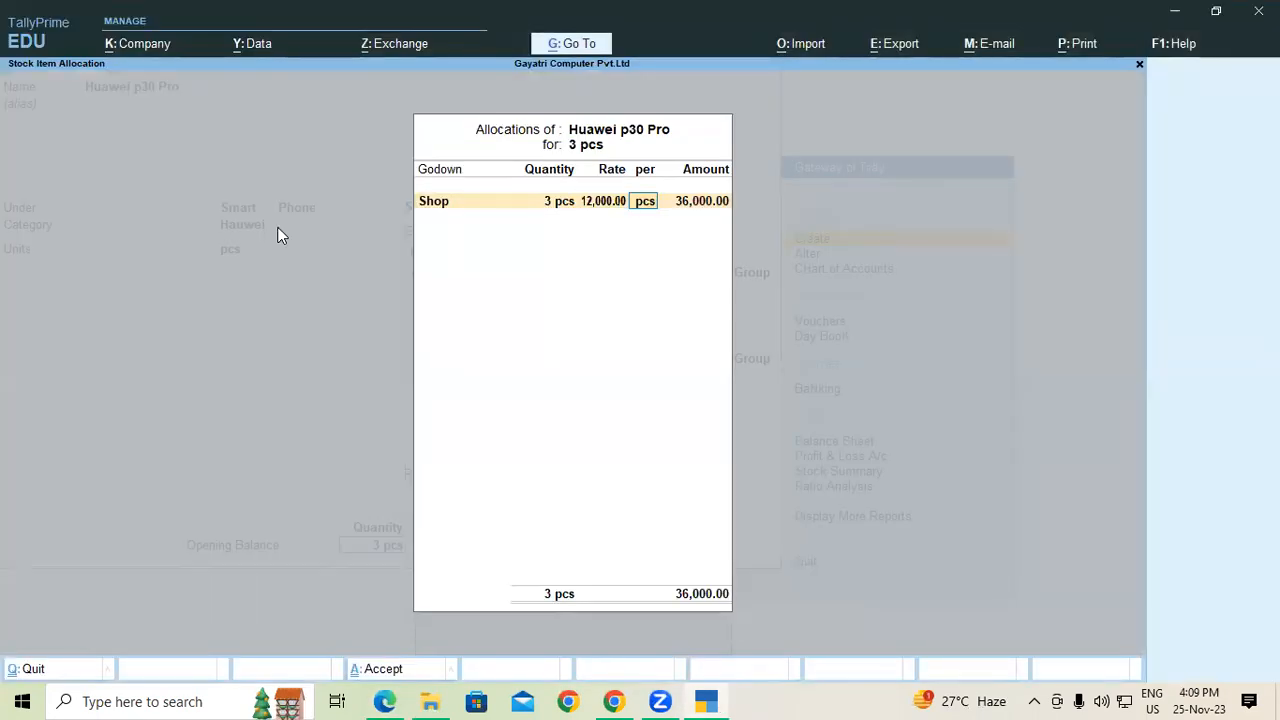
key("Return")
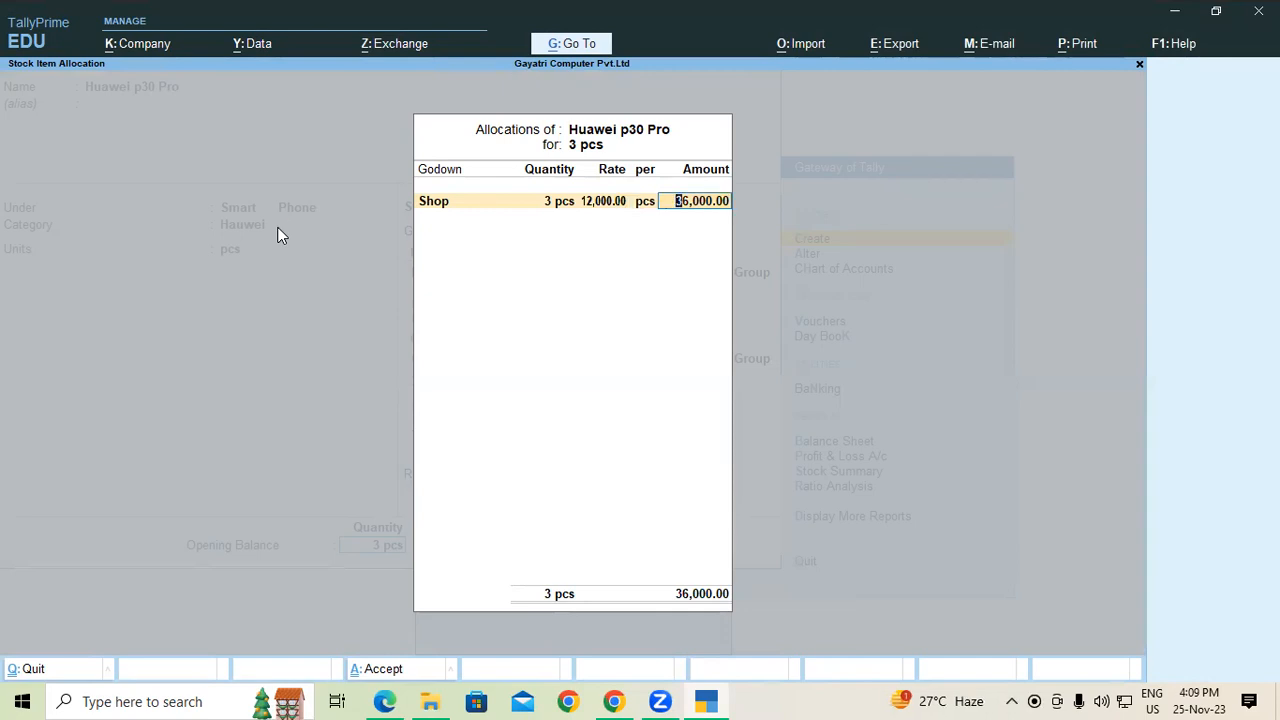
Step: Save the Huawei p30 Pro item, copy the Iphone 11 pro/11 pro Max name from the PDF and enter it as the next TallyPrime item's name
key("Return")
key("Return")
key("alt+Tab")
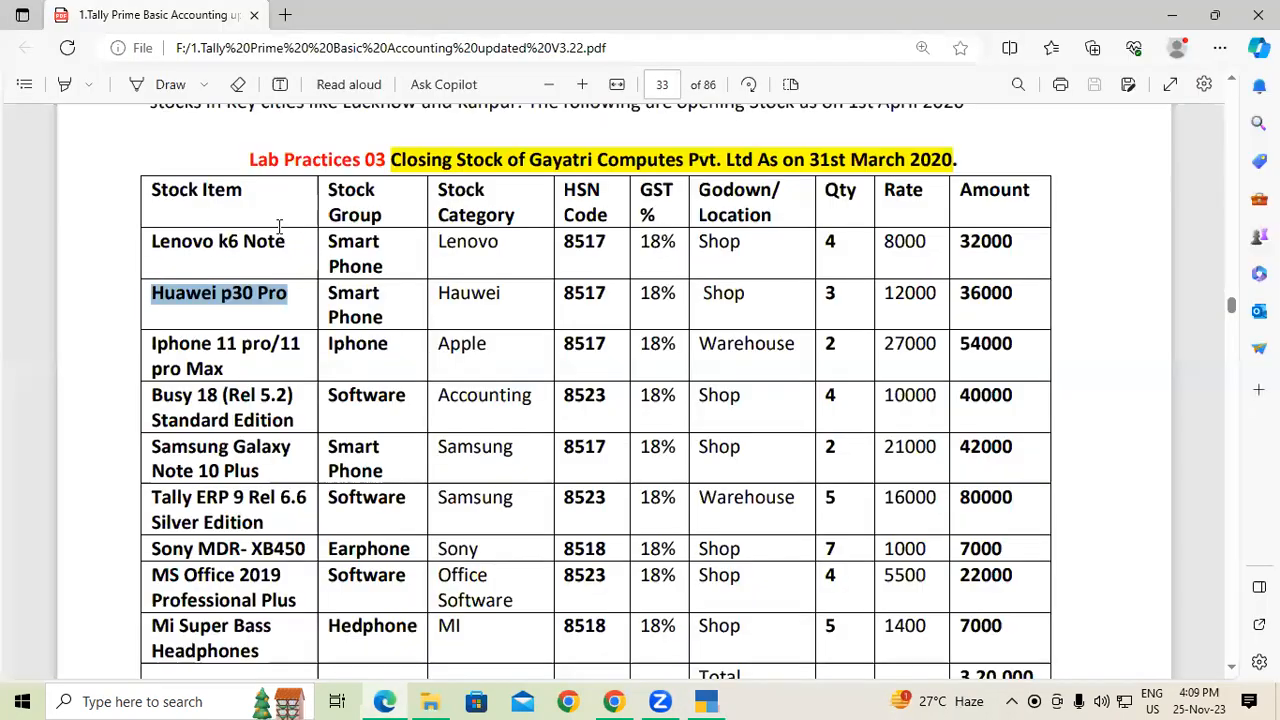
left_click_drag(146, 343, 231, 369)
key("ctrl+c")
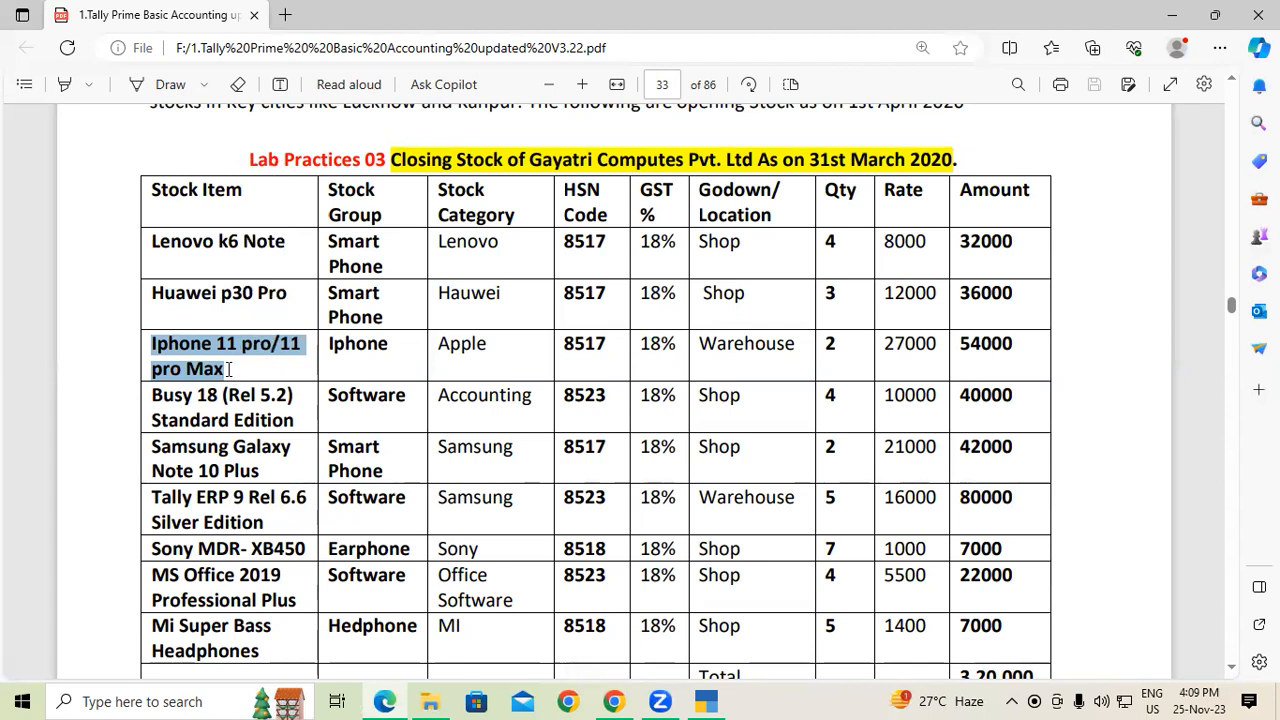
key("alt+Tab")
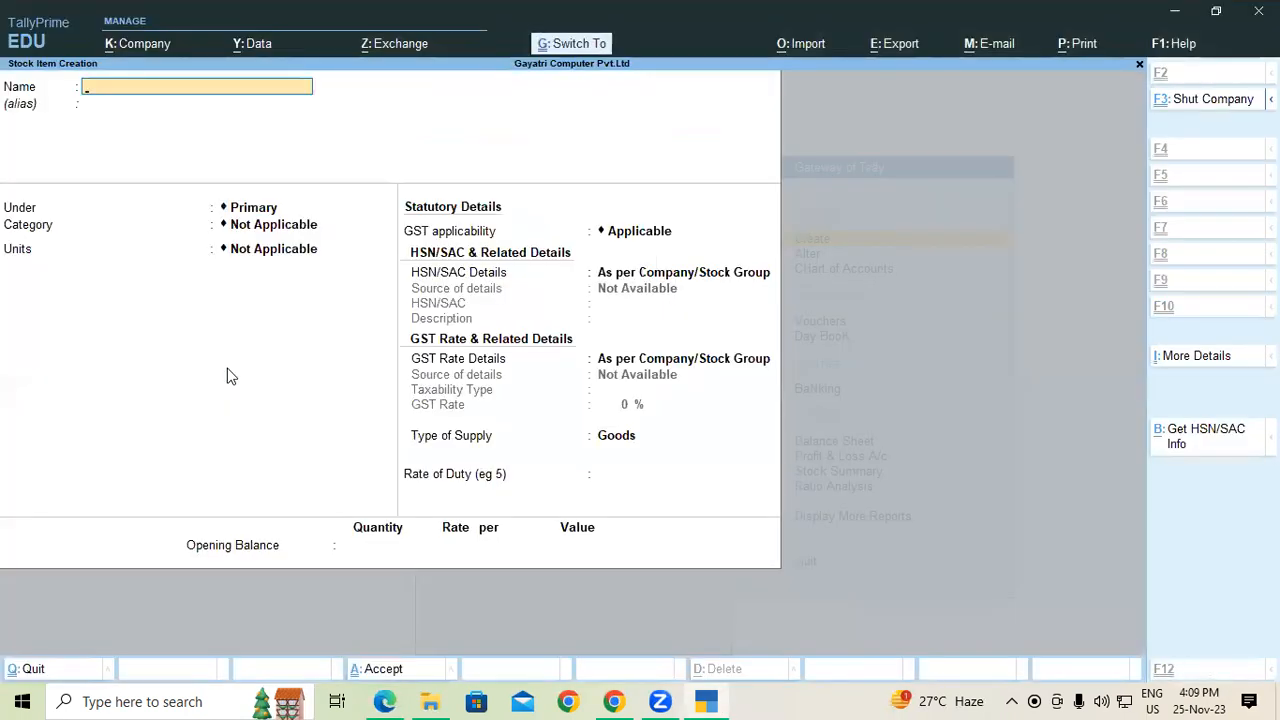
key("ctrl+v")
key("Return")
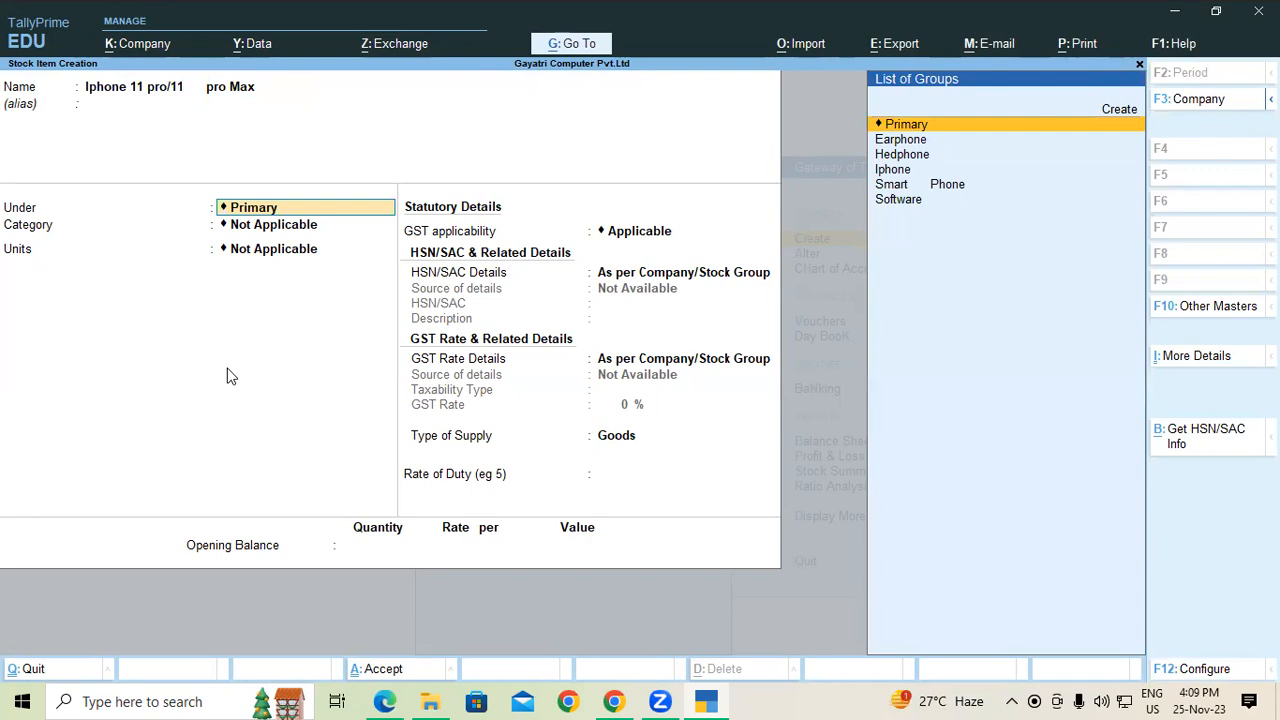
Step: Place the Iphone 11 pro/11 pro Max item under the Iphone group with the category Apple
type("i")
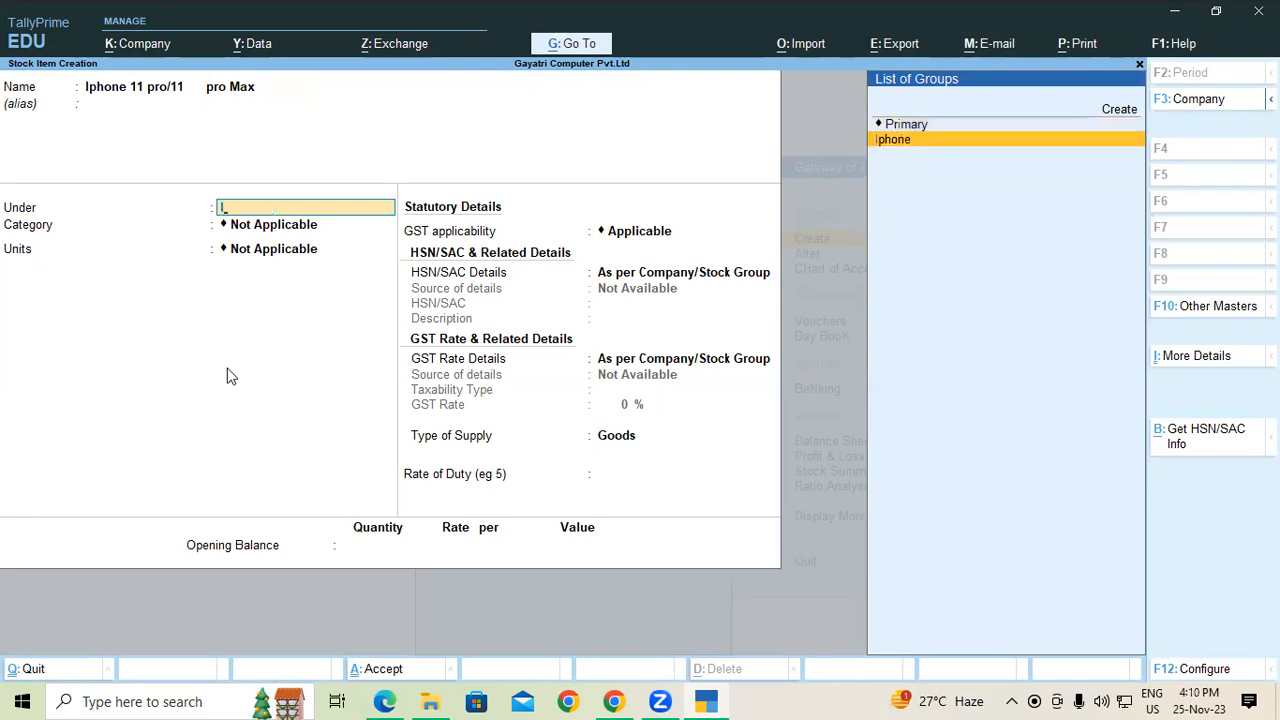
key("Return")
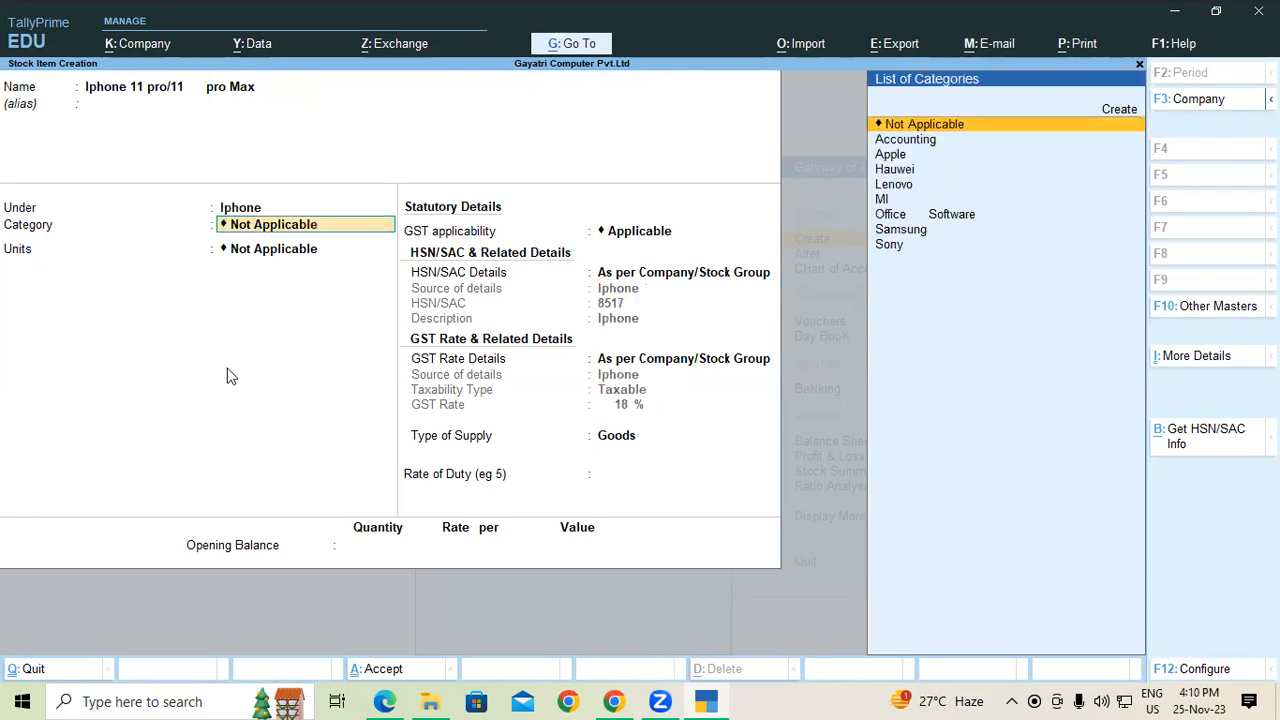
type("Ap")
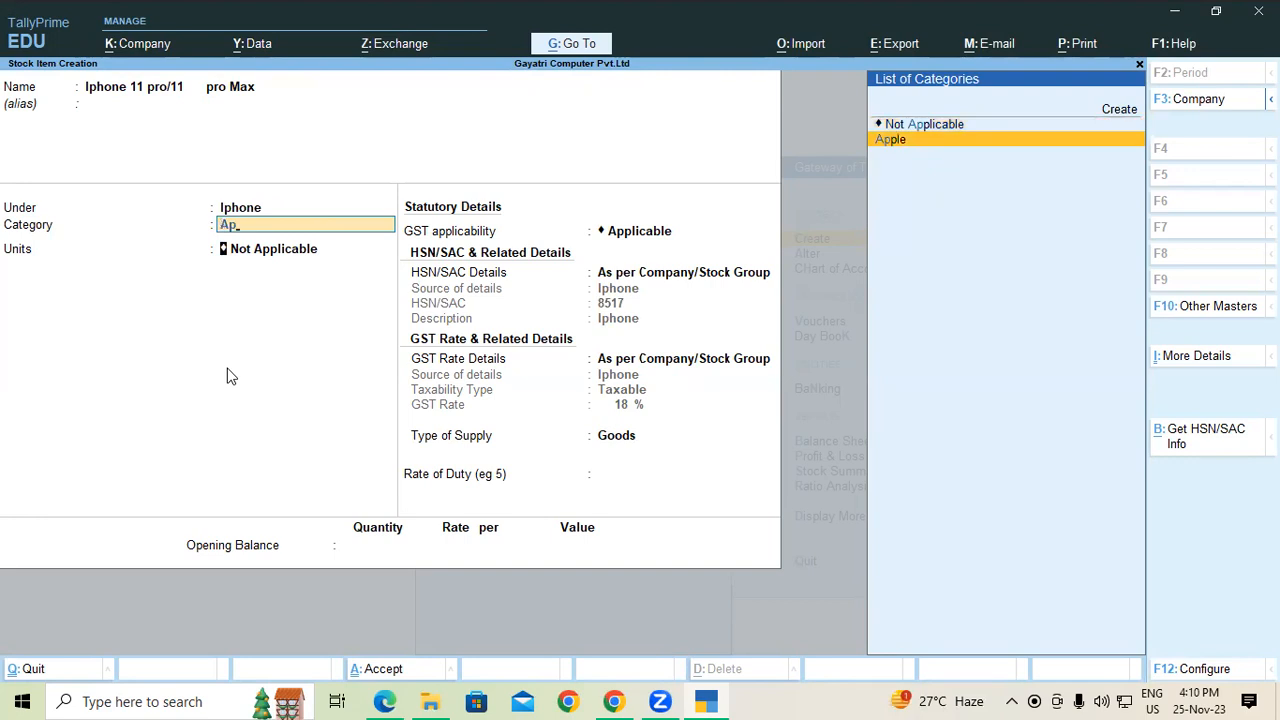
key("Return")
Step: Set the unit to pcs and keep GST applicable, with HSN/SAC and GST rate details as per Company/Stock Group
key("Down")
key("Return")
key("Return")
key("Return")
key("Return")
key("Return")
key("Return")
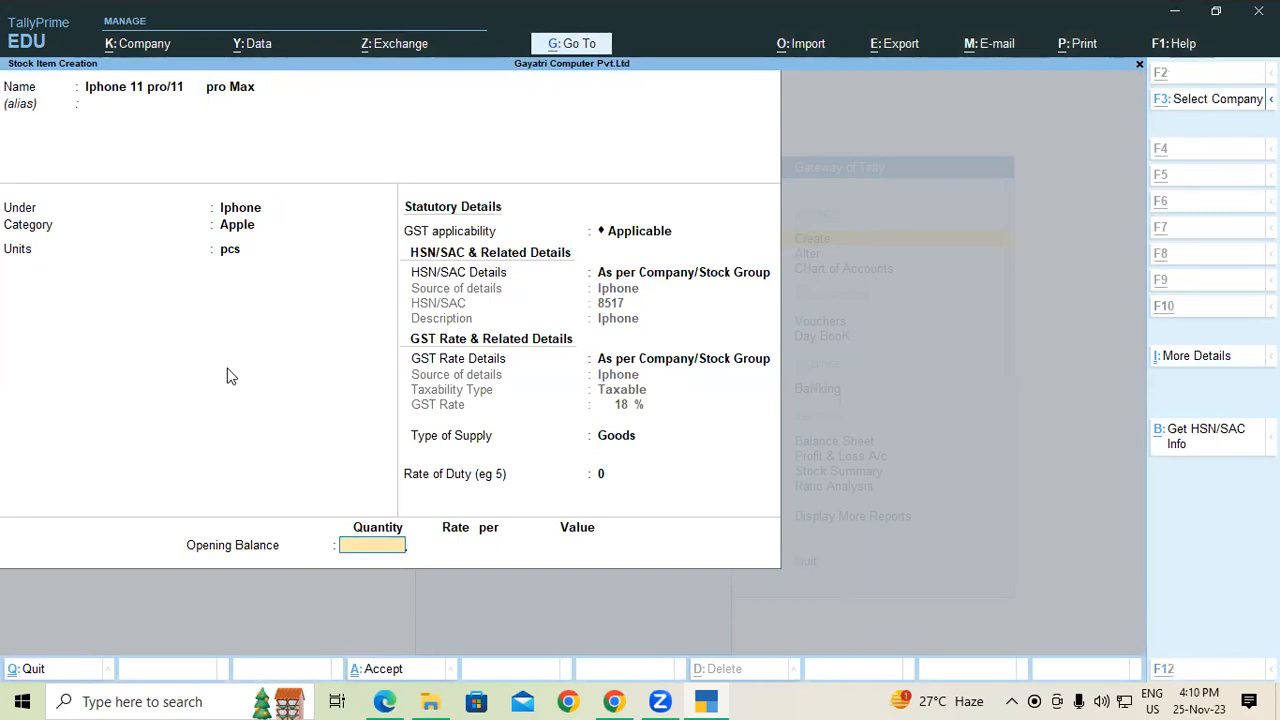
Step: Look up the Iphone 11 pro/11 pro Max quantity in the PDF and enter an opening balance of 2 pcs in TallyPrime
key("alt+Tab")
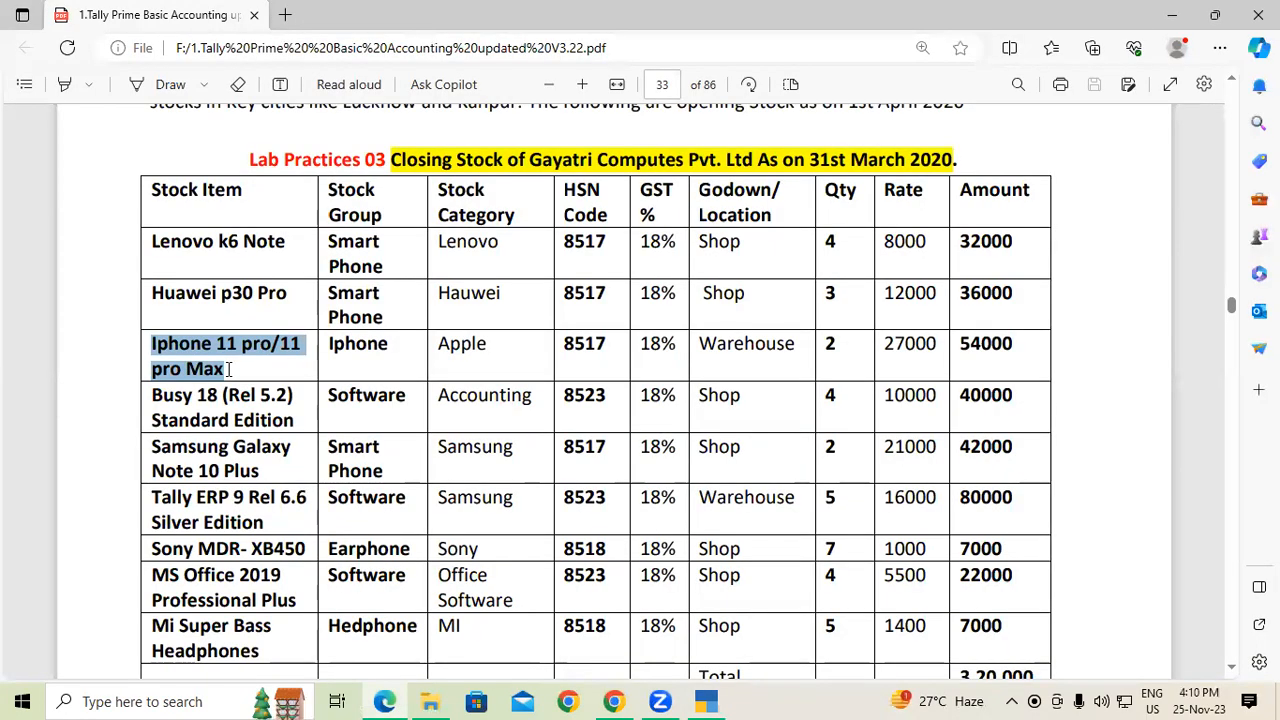
key("alt+Tab")
key("Return")
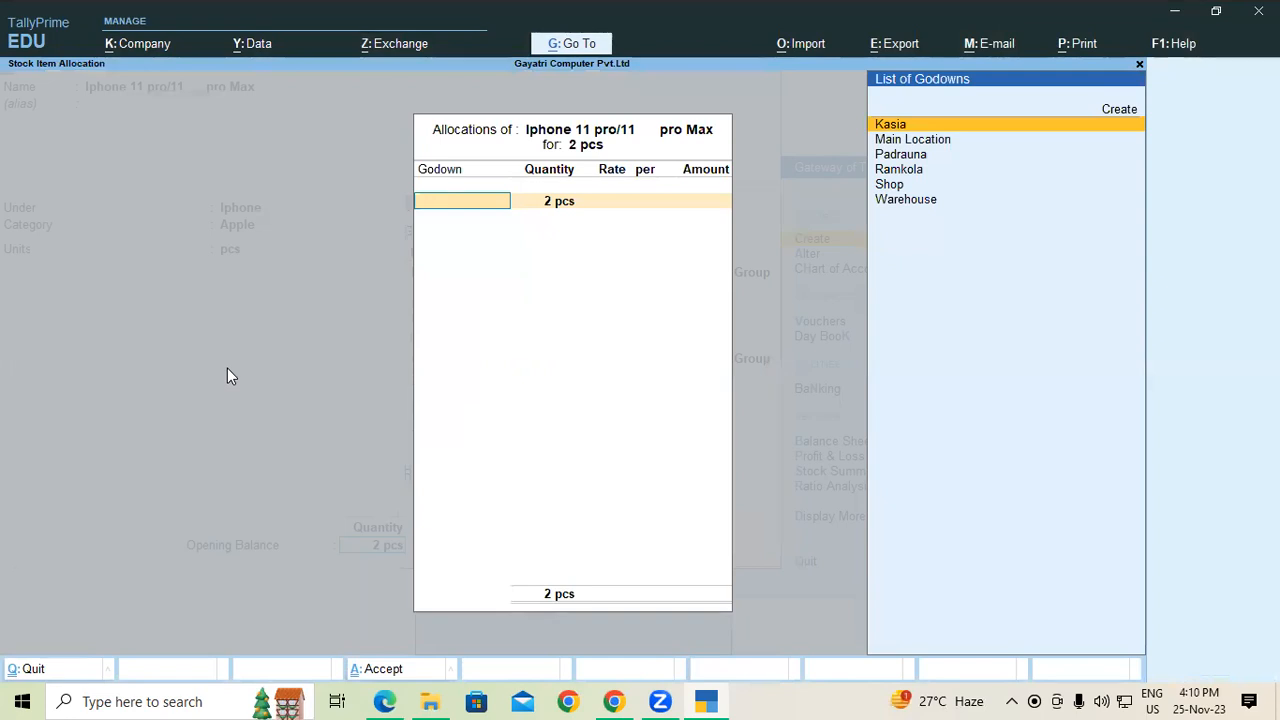
Step: Allocate all 2 pcs of the Iphone item to the Warehouse godown
key("Down")
key("Down")
key("Down")
key("Down")
key("Down")
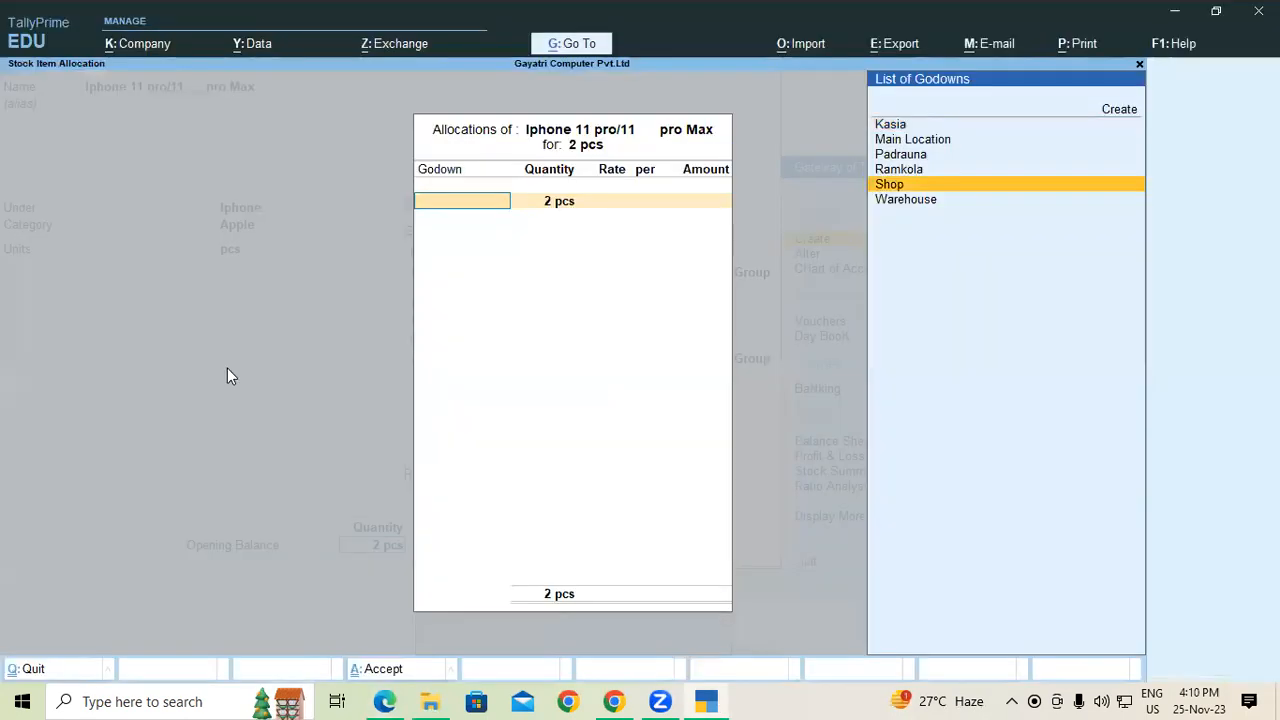
key("Down")
key("Return")
key("Return")
Step: Check the Iphone item's rate in the PDF, set the Warehouse allocation's rate to 27000 per pcs in TallyPrime and save the item
key("alt+Tab")
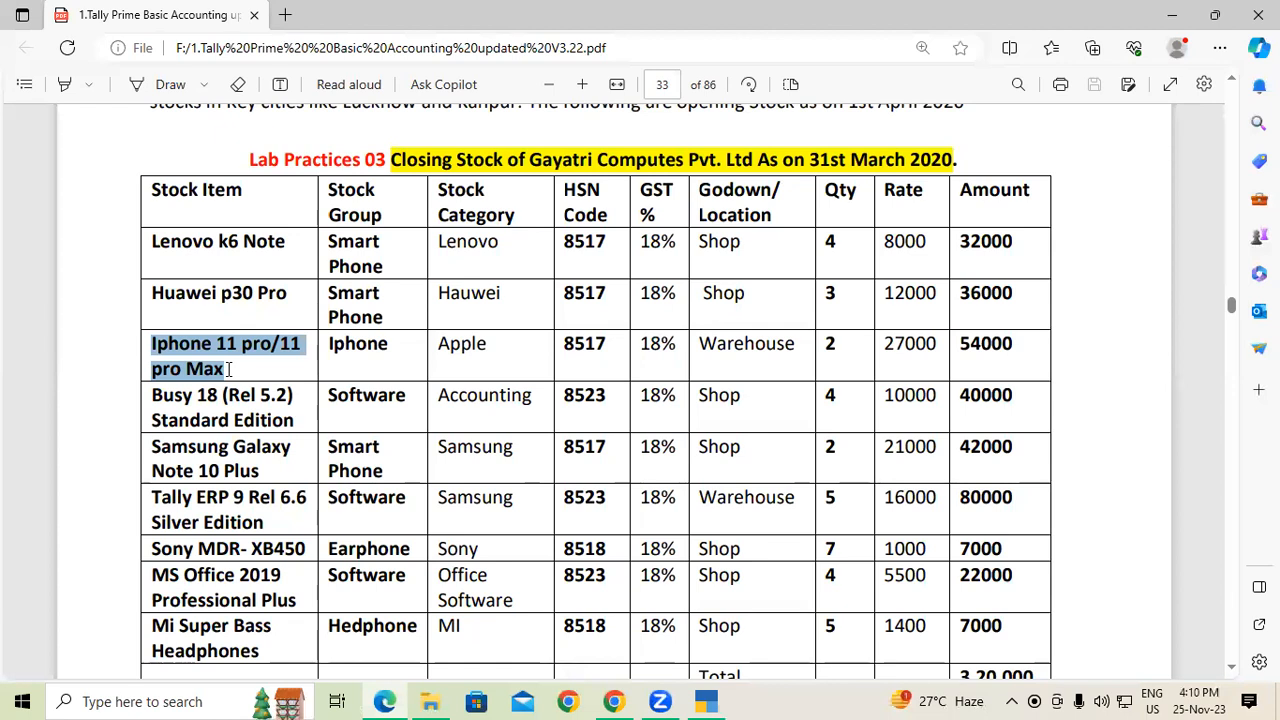
key("alt+Tab")
type("27,000")
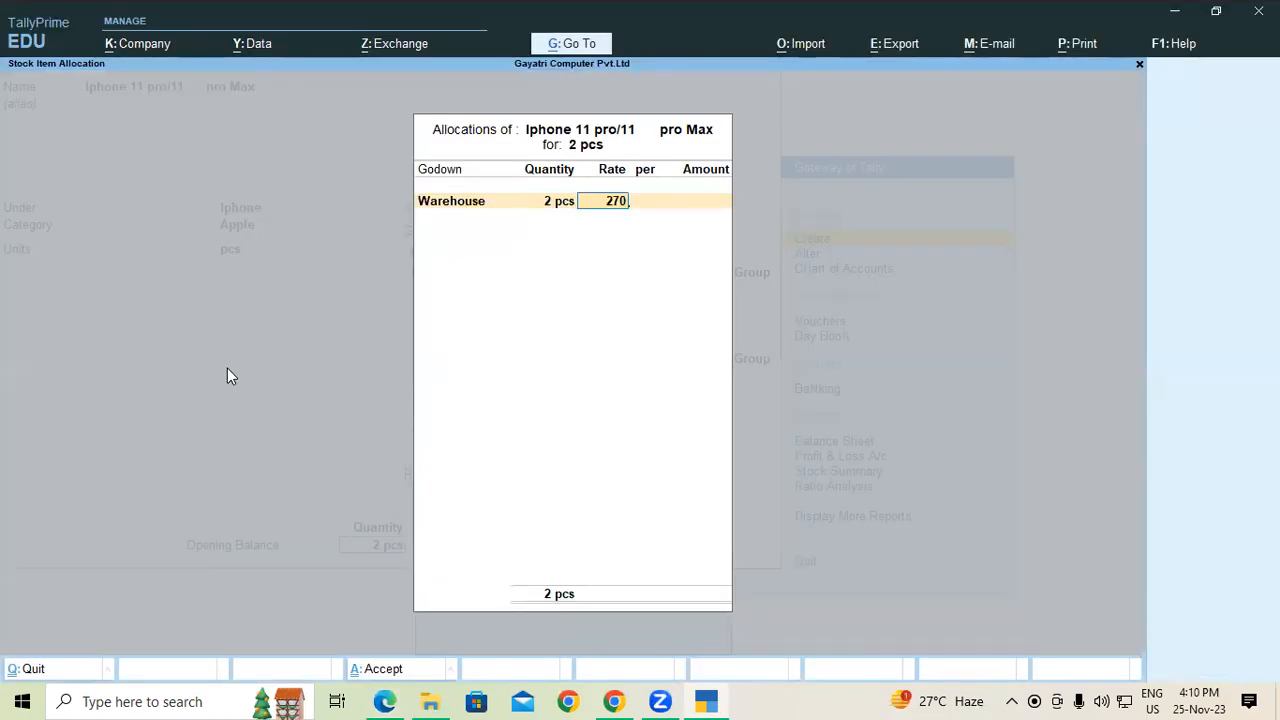
key("Return")
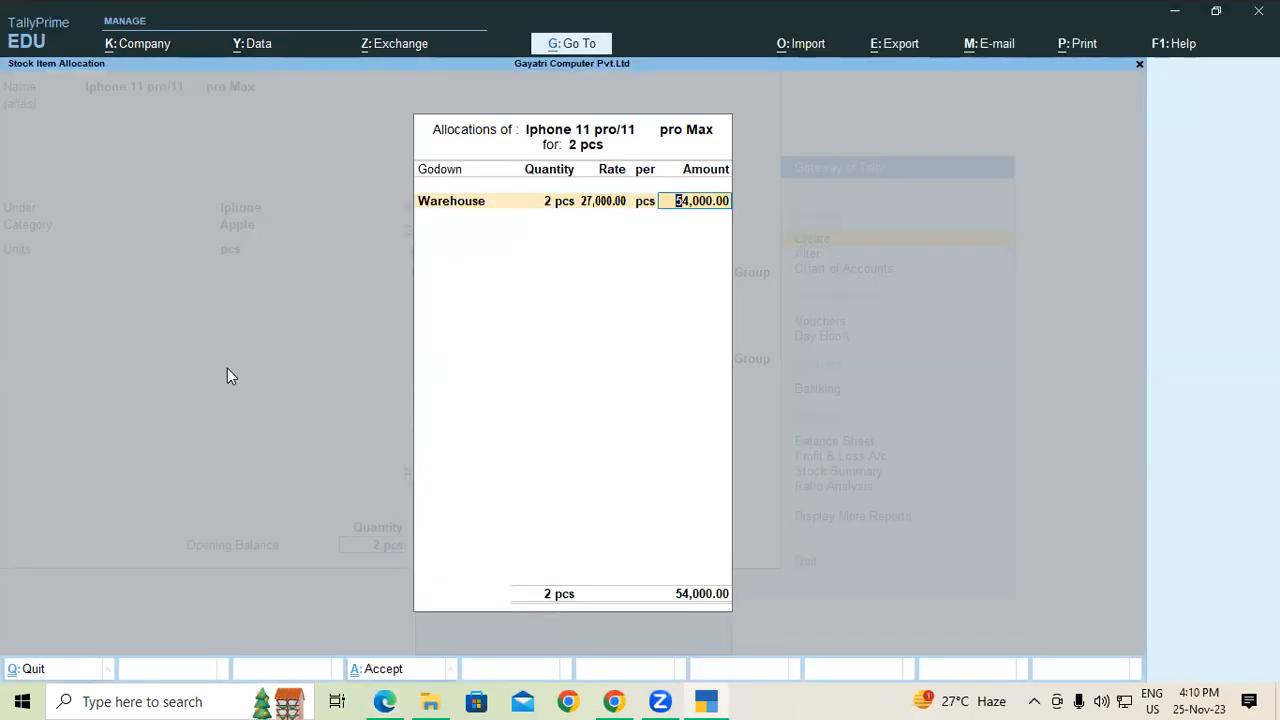
key("Return")
key("Return")
key("Return")
Step: Copy the Busy 18 (Rel 5.2) Standard Edition name from the PDF and enter it as the new stock item's name in TallyPrime
key("alt+Tab")
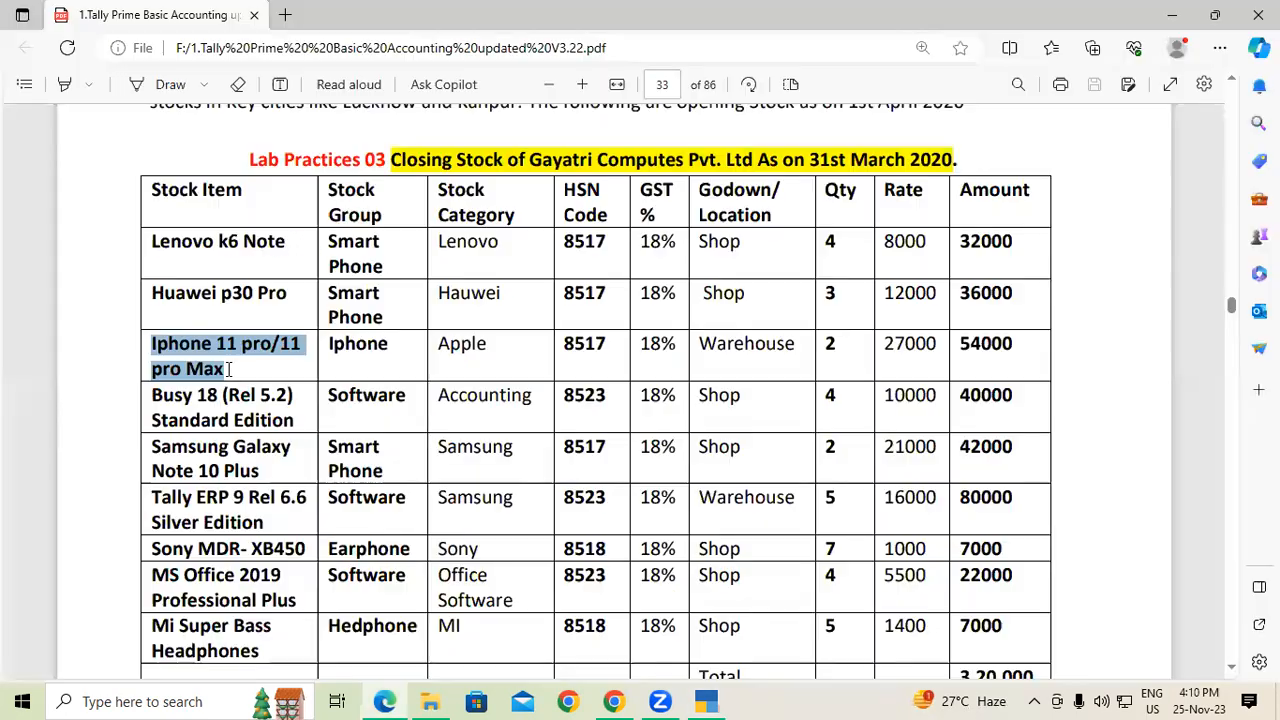
scroll(152, 306, "down", 1)
left_click_drag(152, 306, 296, 330)
key("ctrl+c")
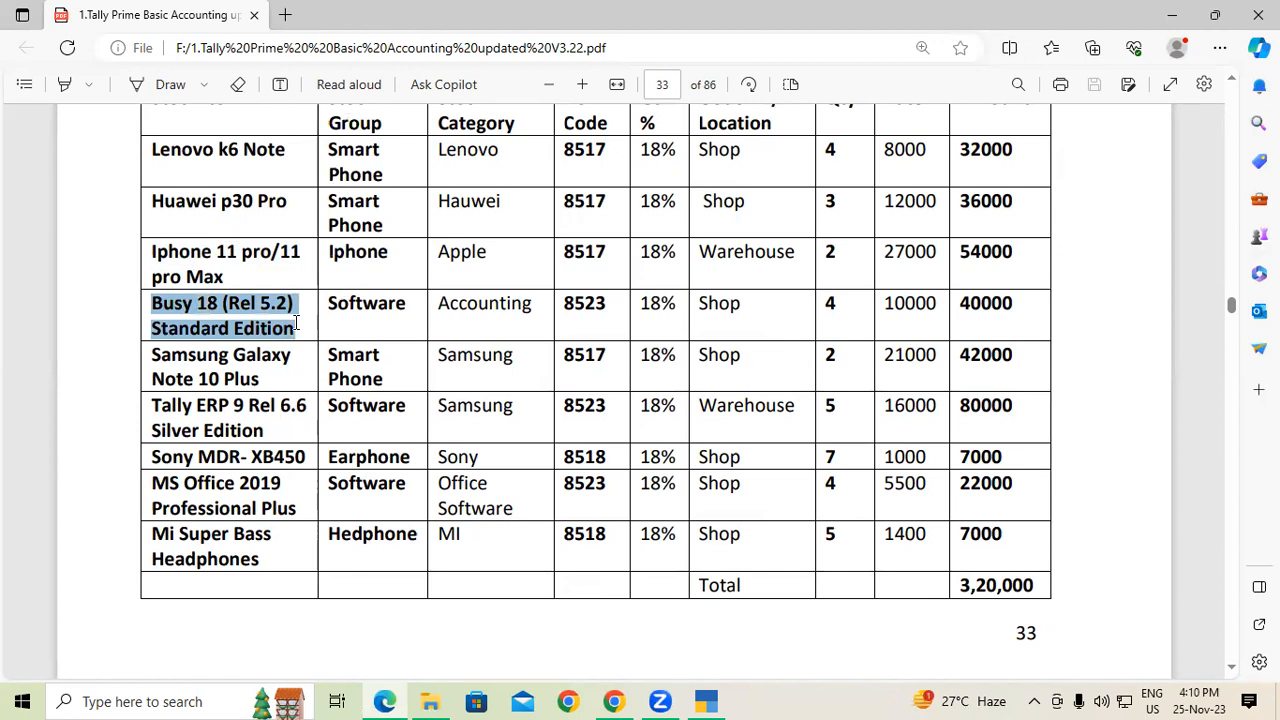
key("alt+Tab")
key("ctrl+v")
key("Return")
key("Return")
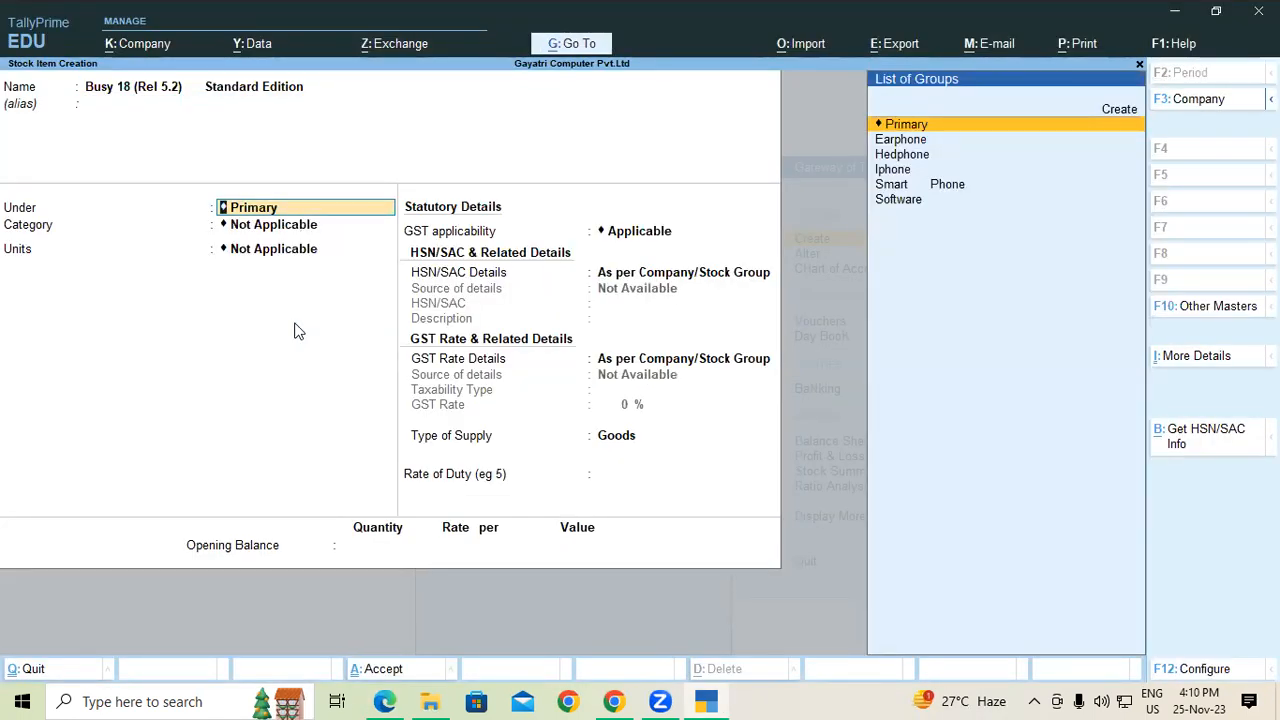
Step: Place the Busy 18 (Rel 5.2) Standard Edition item under the Software group with the category Accounting
type("So")
key("Return")
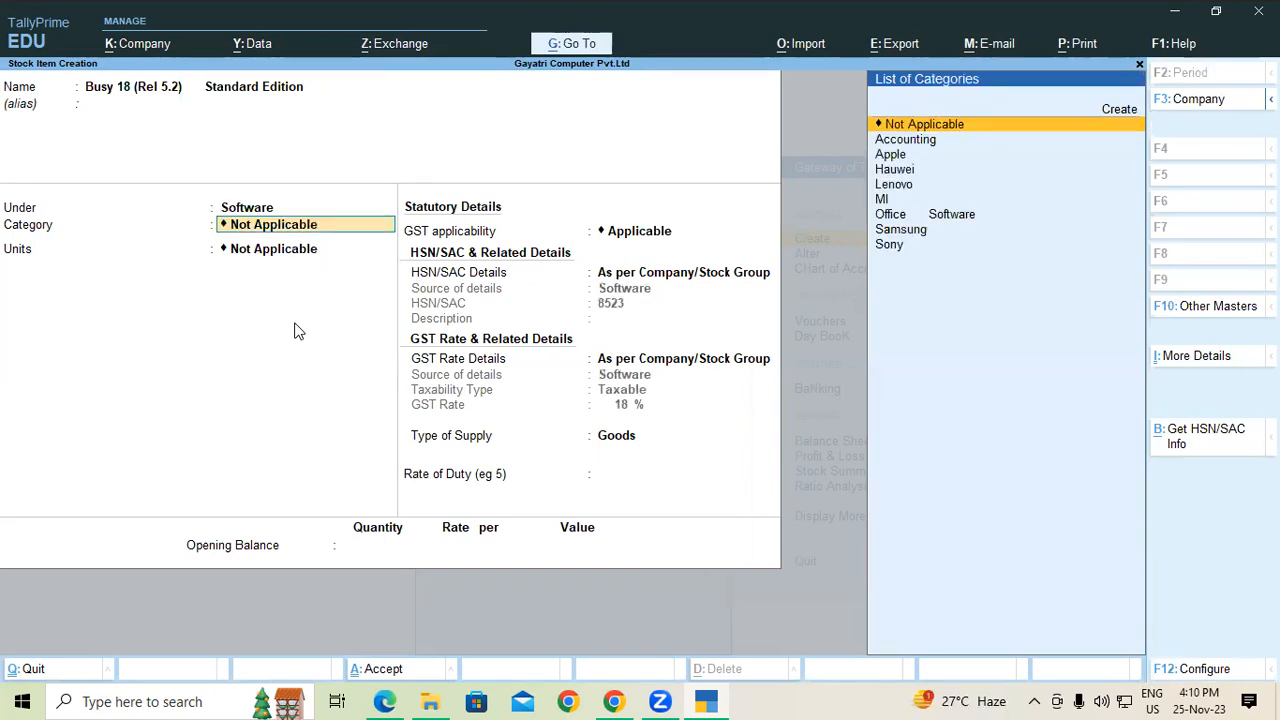
type("Ac")
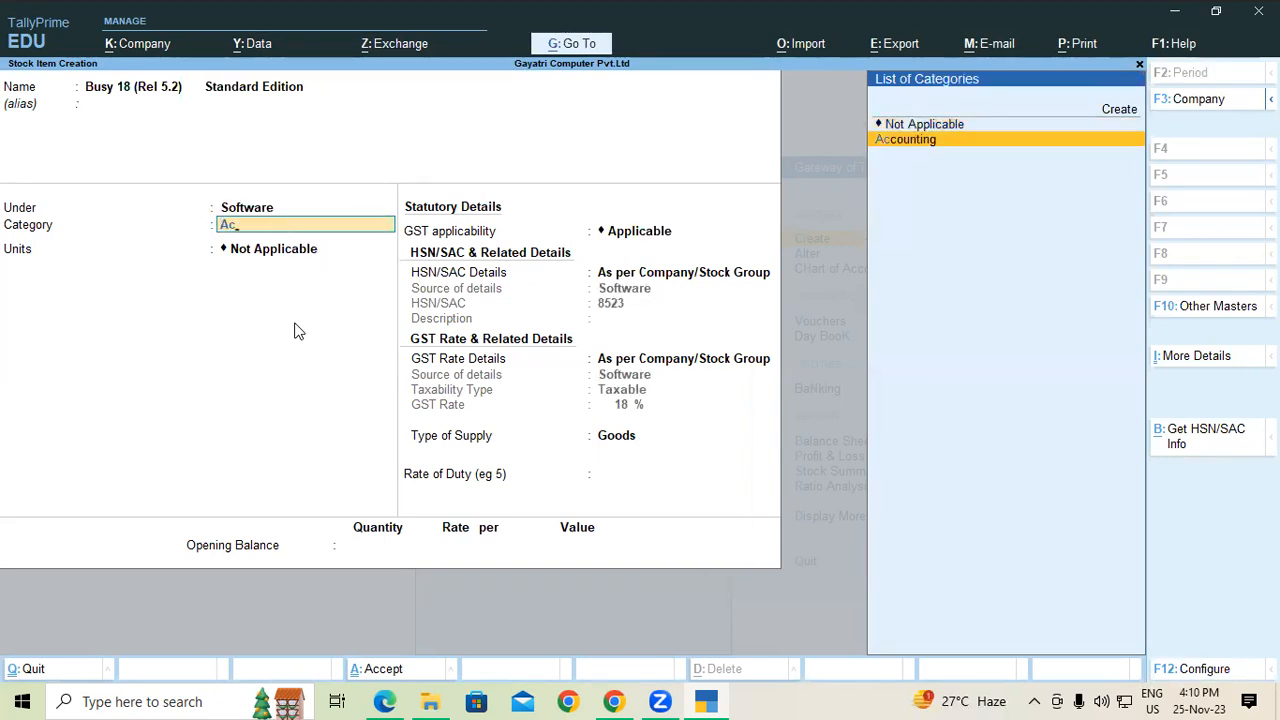
key("Return")
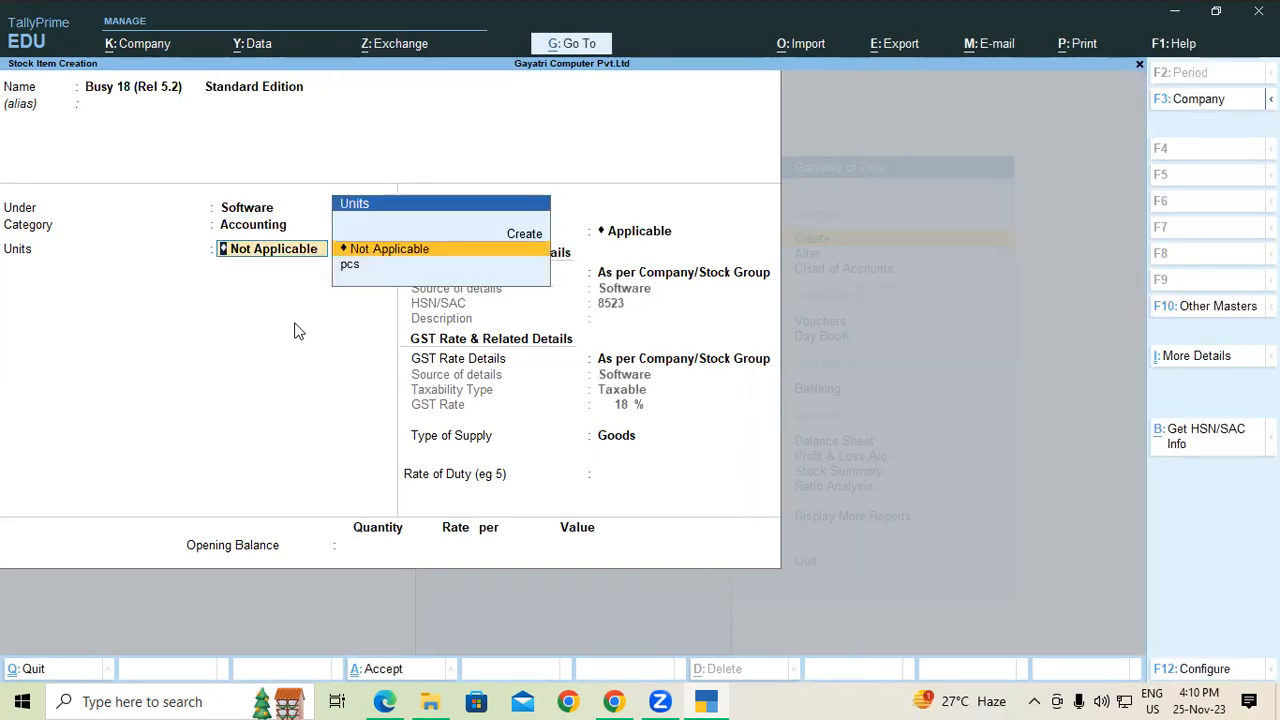
Step: Set the Busy 18 item's unit to pcs and keep its default GST applicability, HSN/SAC, GST rate and supply type details
key("Down")
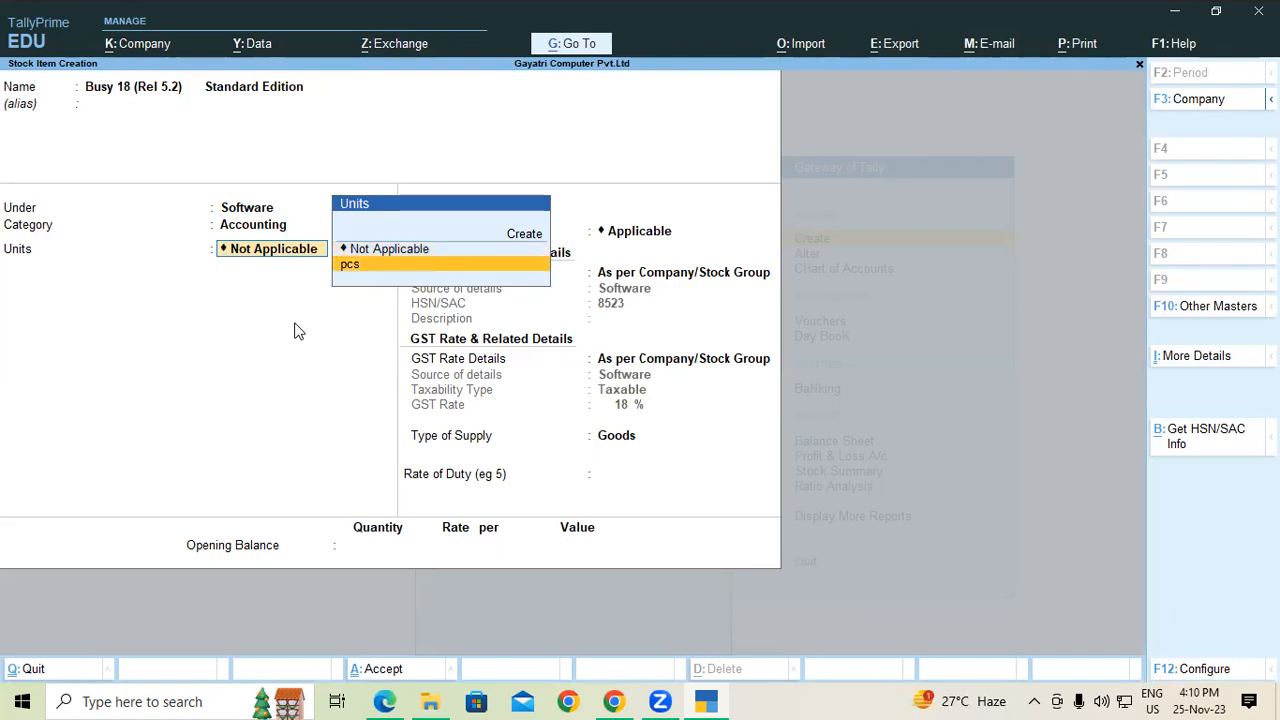
key("Return")
key("Return")
key("Return")
key("Return")
key("Return")
key("Return")
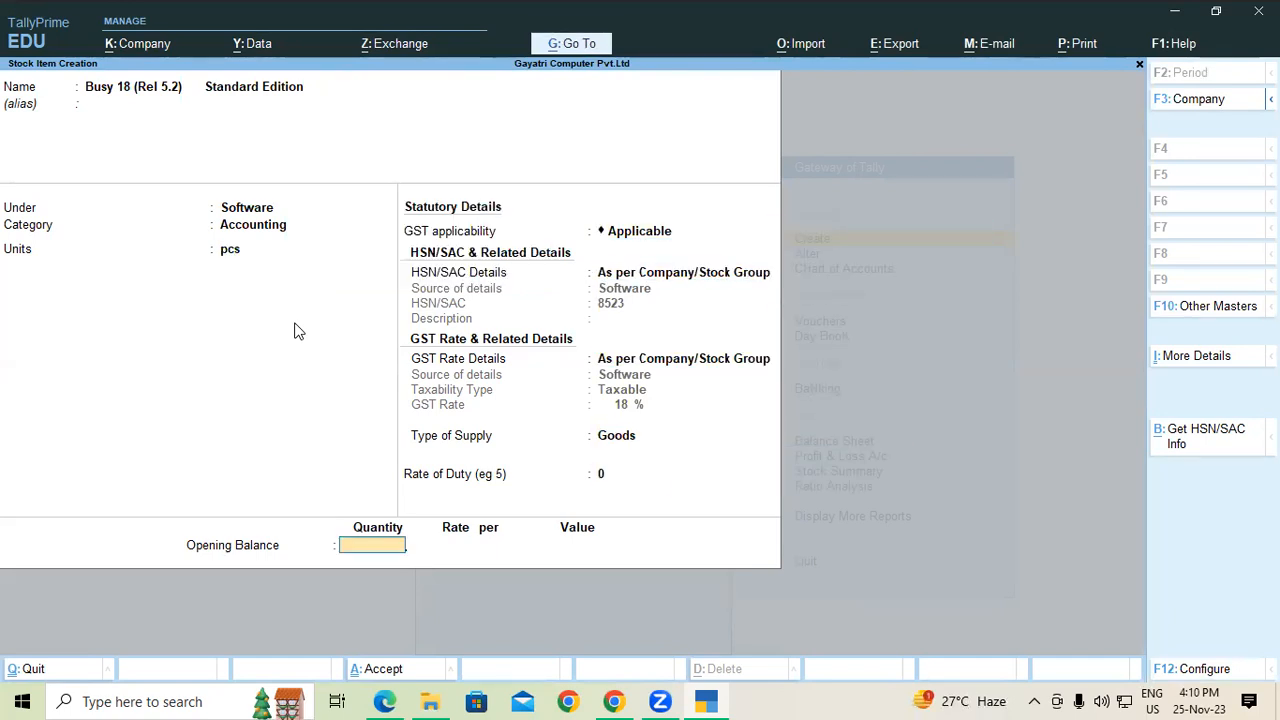
Step: Look up the Busy 18 quantity in the PDF and enter an opening balance of 4 pcs in TallyPrime
key("ctrl")
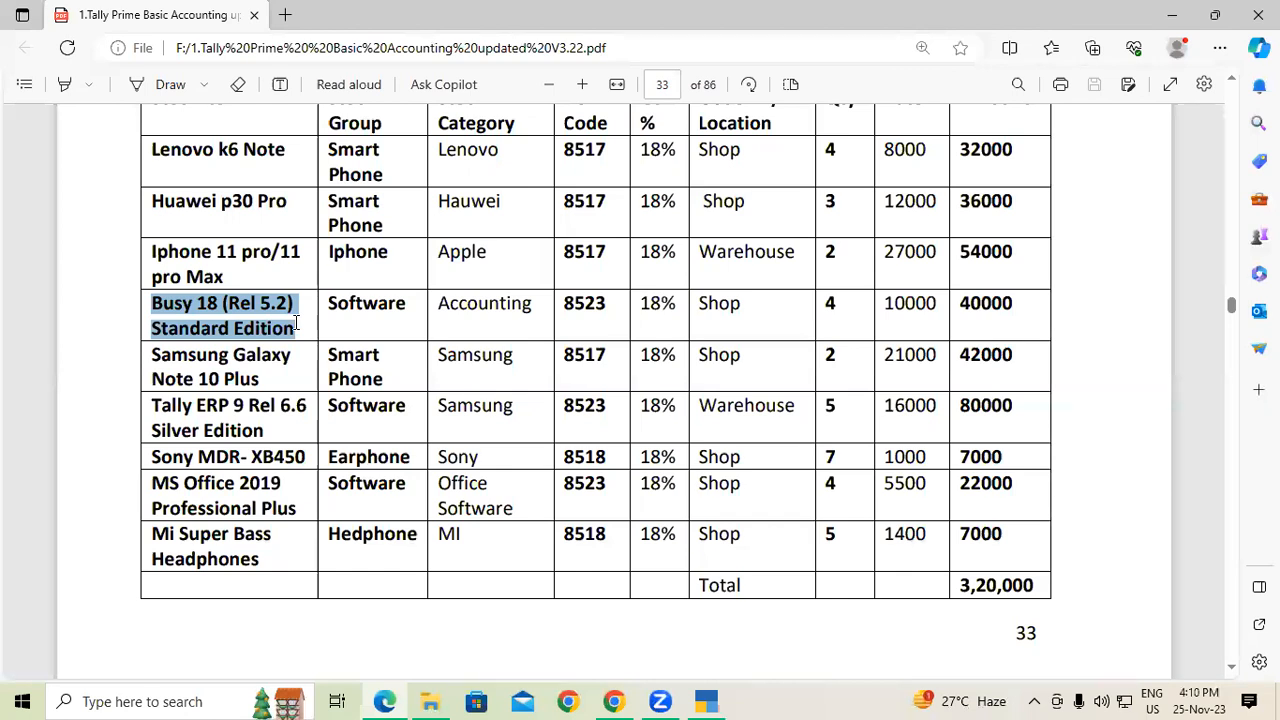
key("alt+Tab")
type("4")
key("Return")
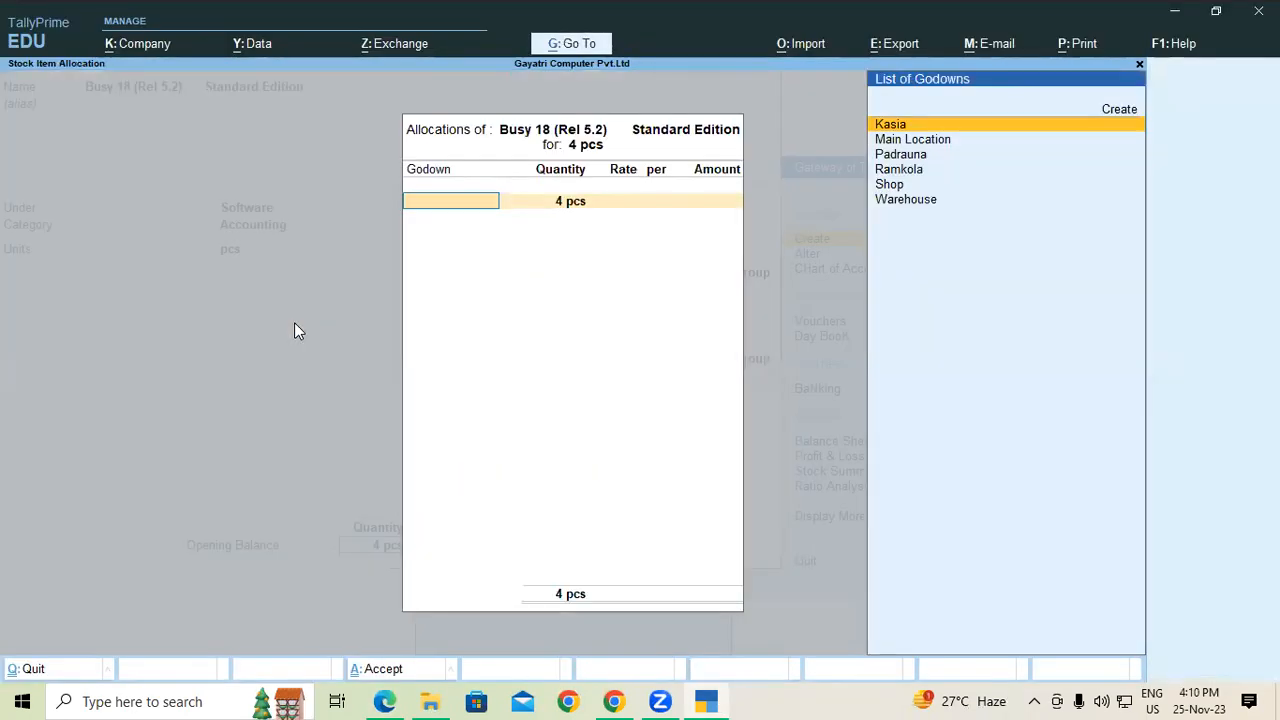
Step: Allocate all 4 pcs of the Busy 18 item to the Shop godown
key("Down")
key("Down")
key("Down")
key("Down")
key("Down")
key("Down")
key("Return")
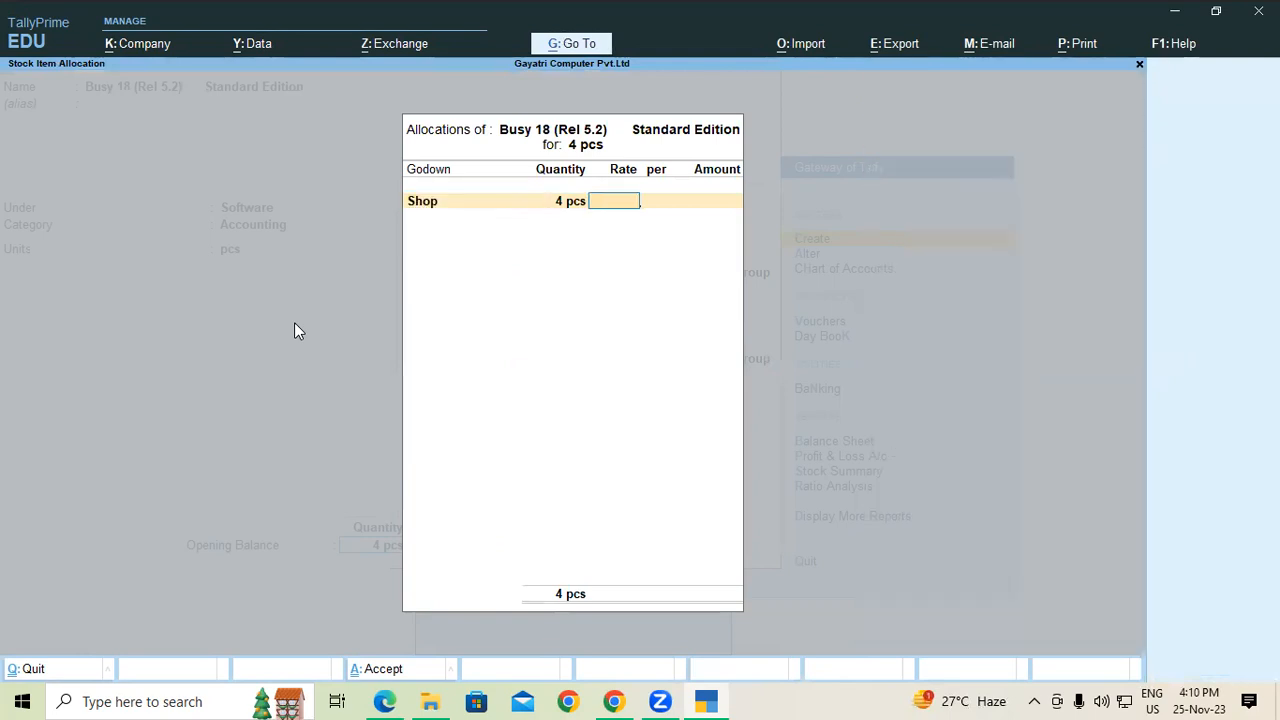
Step: Check the Busy 18 rate in the PDF, set the Shop allocation's rate to 10000 per pcs in TallyPrime and save the item
key("alt+Tab")
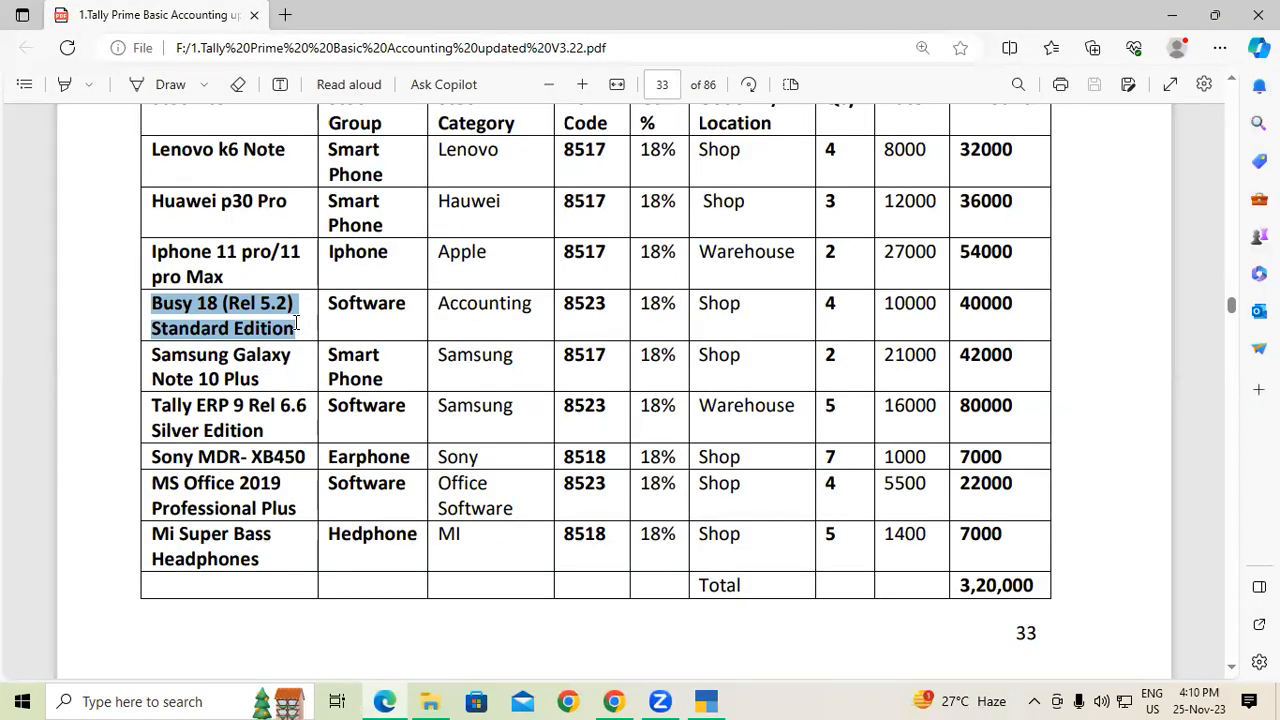
key("alt+Tab")
type("10000")
key("Return")
key("Return")
key("Return")
key("Return")
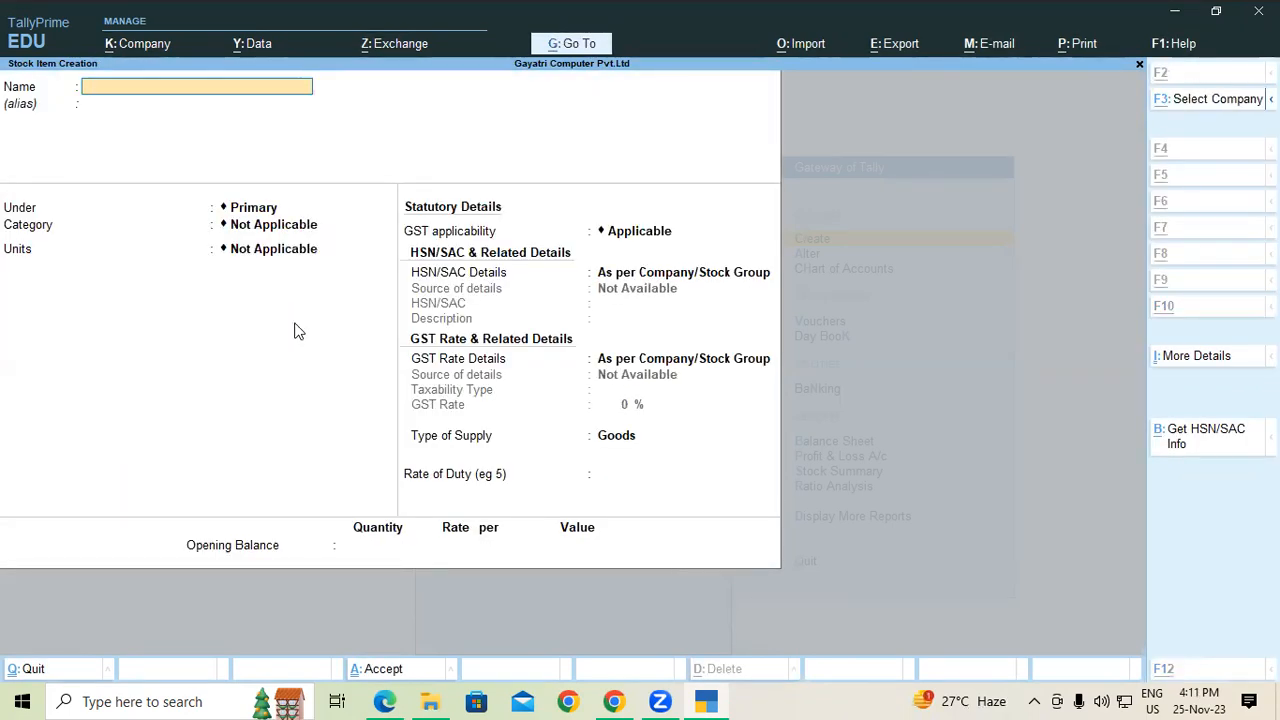
Step: Copy the Samsung Galaxy Note 10 Plus name from the PDF and enter it as the new stock item's name in TallyPrime
key("alt+Tab")
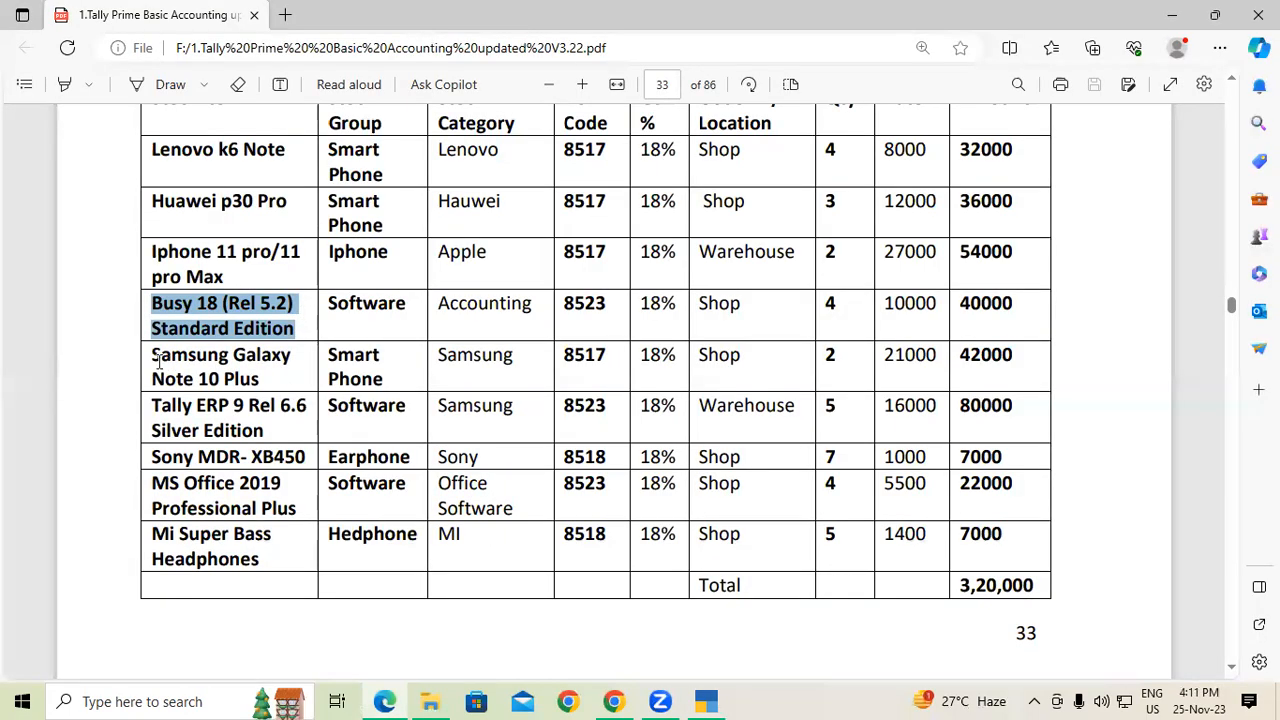
left_click_drag(155, 356, 270, 384)
key("ctrl+c")
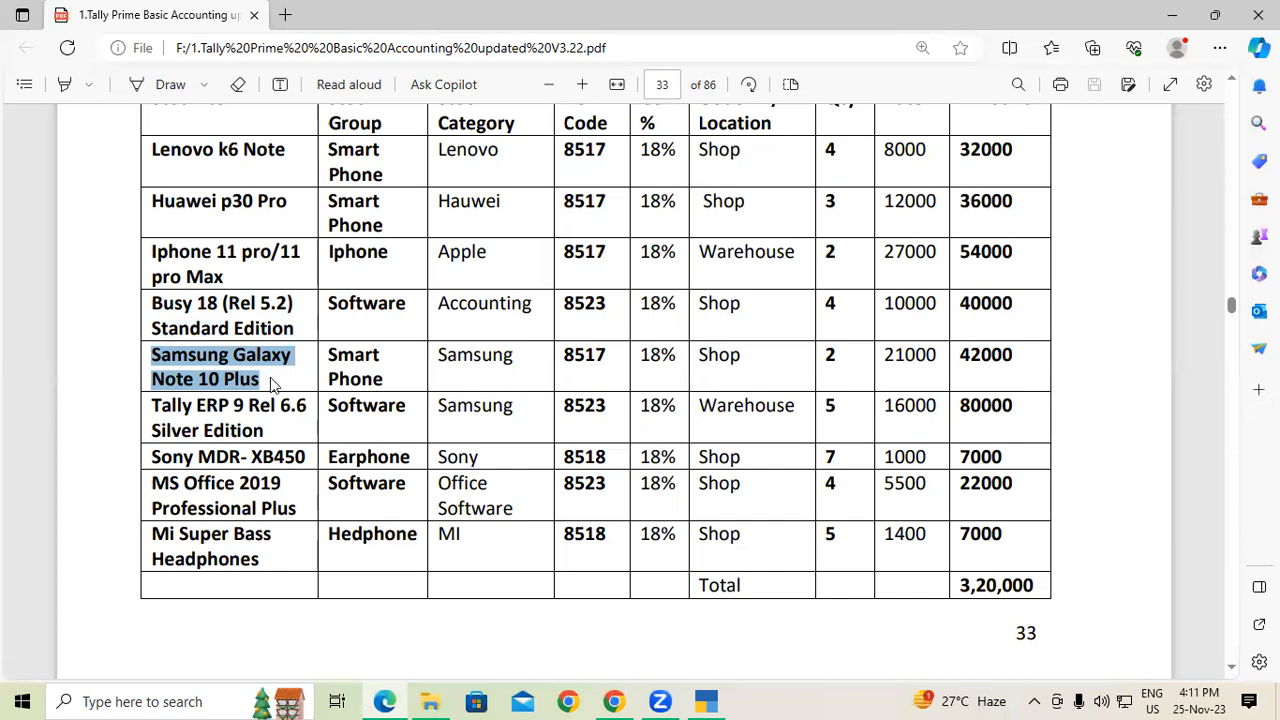
key("alt+Tab")
key("ctrl+alt+v")
key("Return")
key("Return")
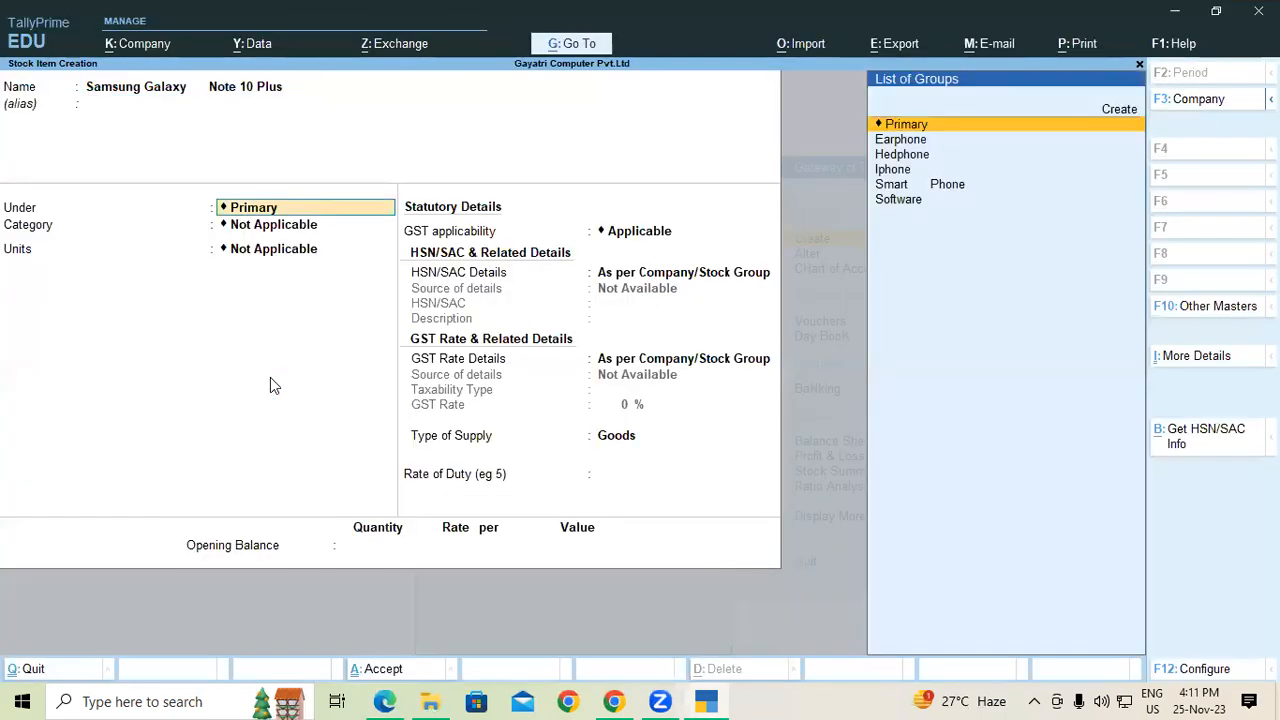
Step: Place the Samsung Galaxy Note 10 Plus item under the Smart Phone group with the category Samsung
type("Sma")
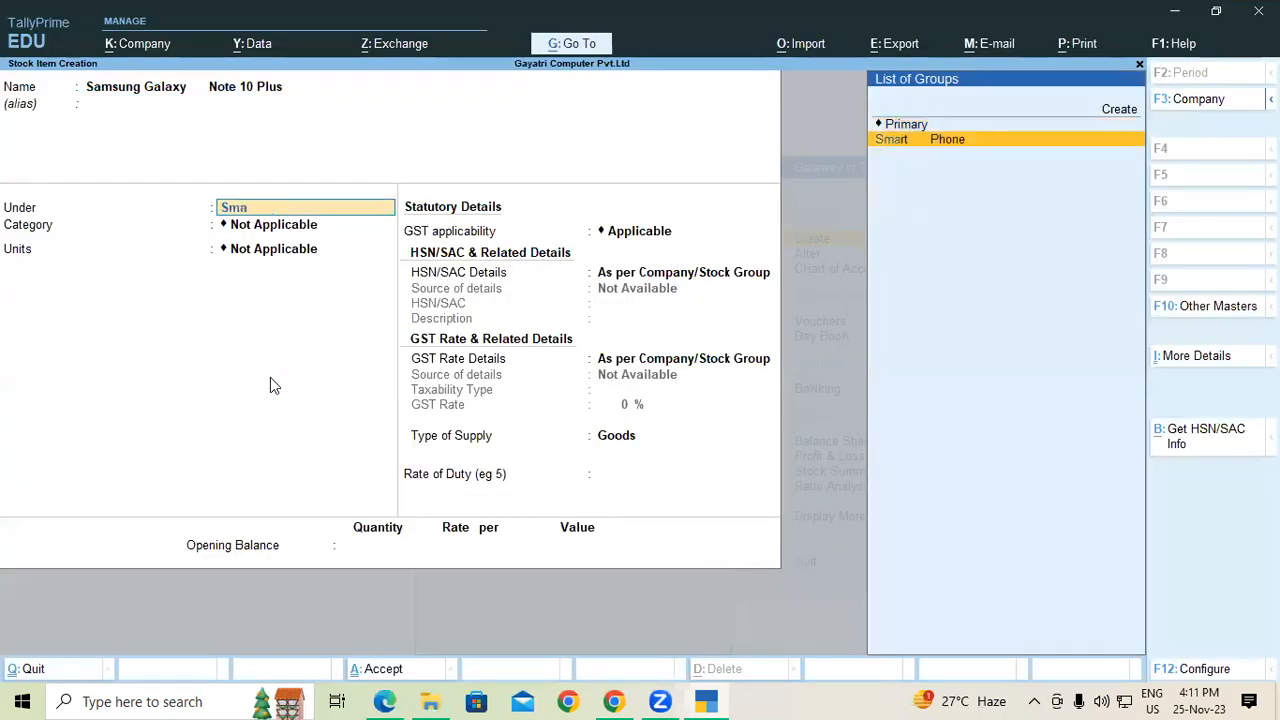
key("Return")
type("Sa")
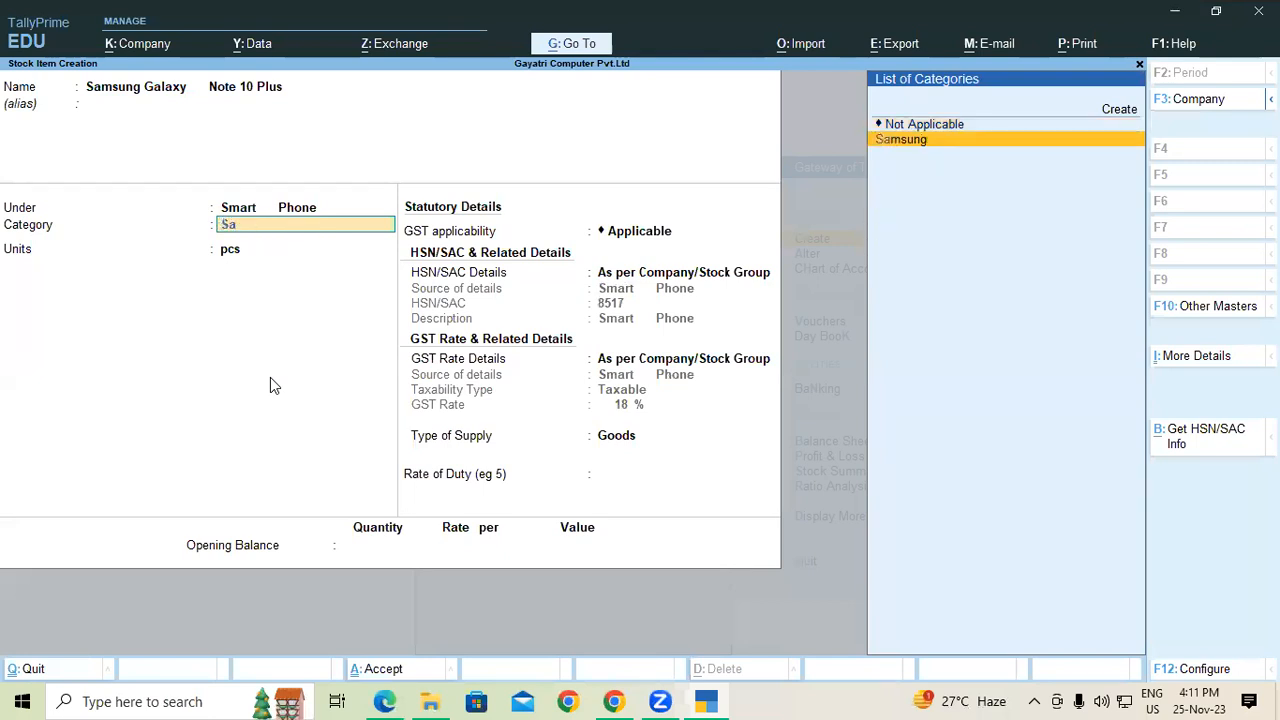
key("Return")
Step: Accept pcs as the Samsung item's unit and keep its default GST applicability, HSN/SAC, GST rate and supply type details
key("Return")
key("Return")
key("Return")
key("Return")
key("Return")
key("Return")
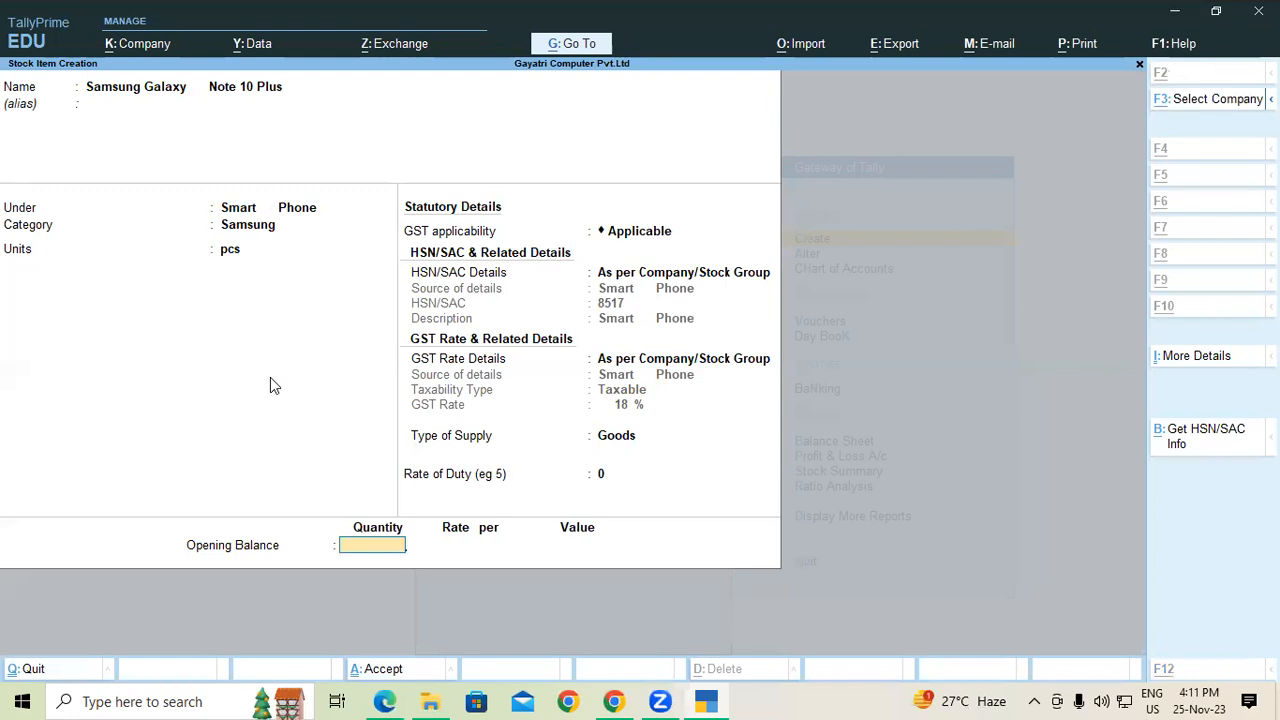
Step: Look up the Samsung Galaxy Note 10 Plus quantity in the PDF and enter an opening balance of 2 pcs in TallyPrime
key("alt+Tab")
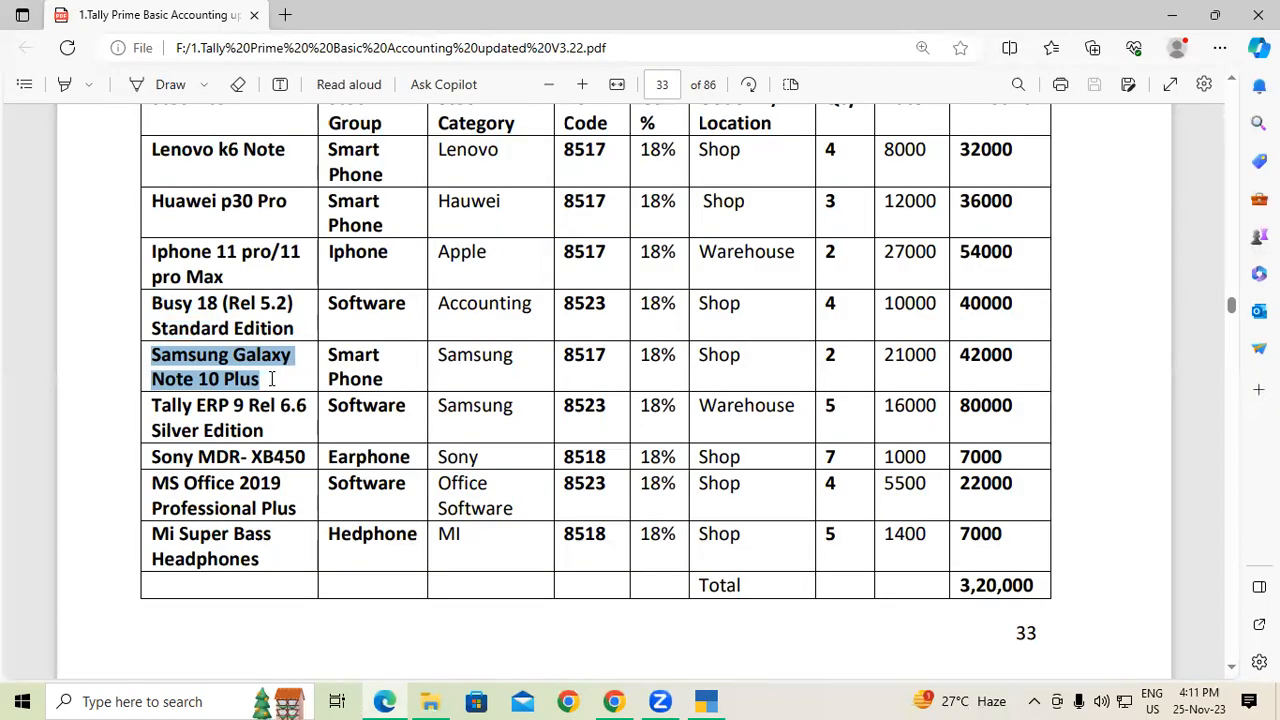
key("alt+Tab")
type("2")
key("Return")
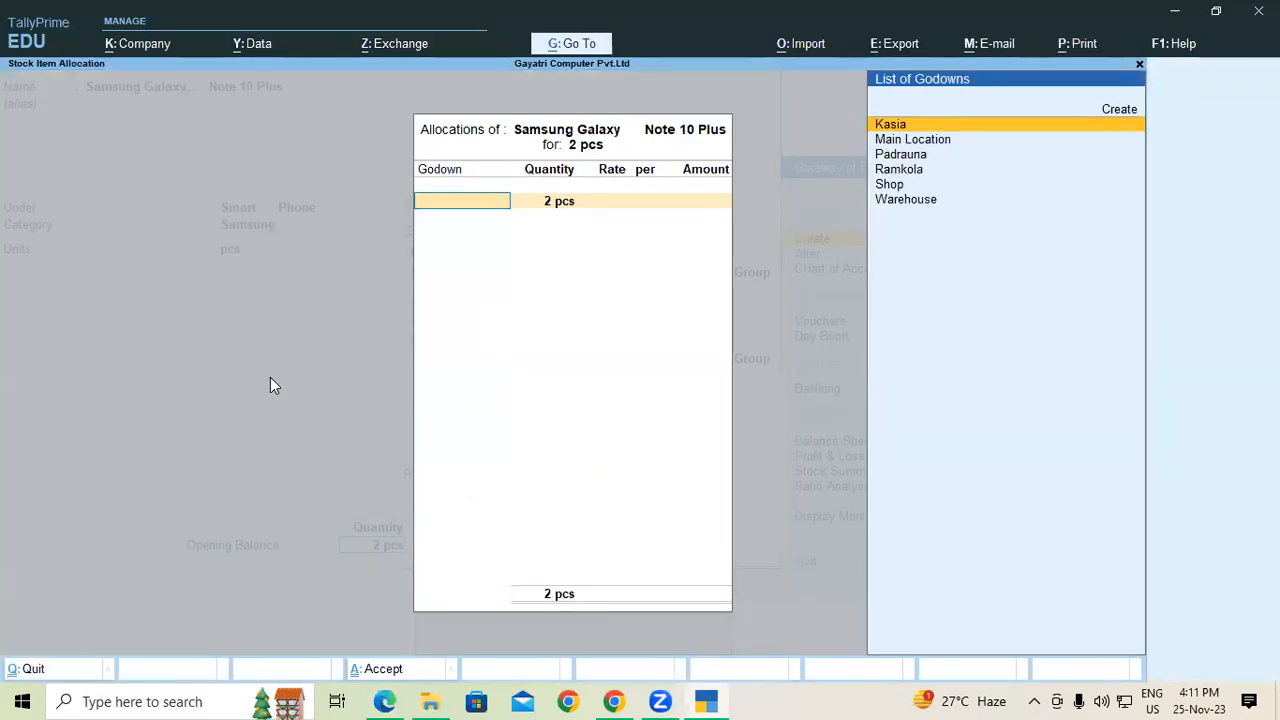
Step: Allocate the 2 pcs of Samsung Galaxy Note 10 Plus to the Shop godown
key("Down")
key("Down")
key("Down")
key("Down")
key("Down")
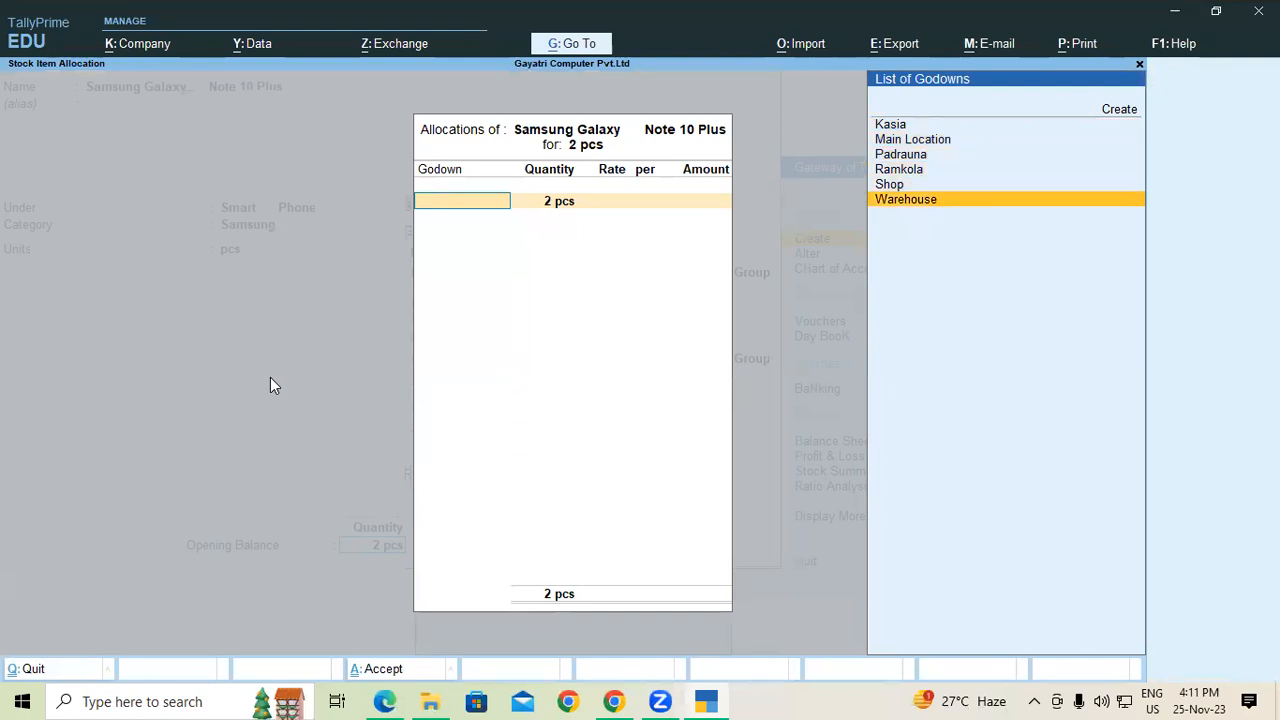
key("Up")
key("Return")
key("Return")
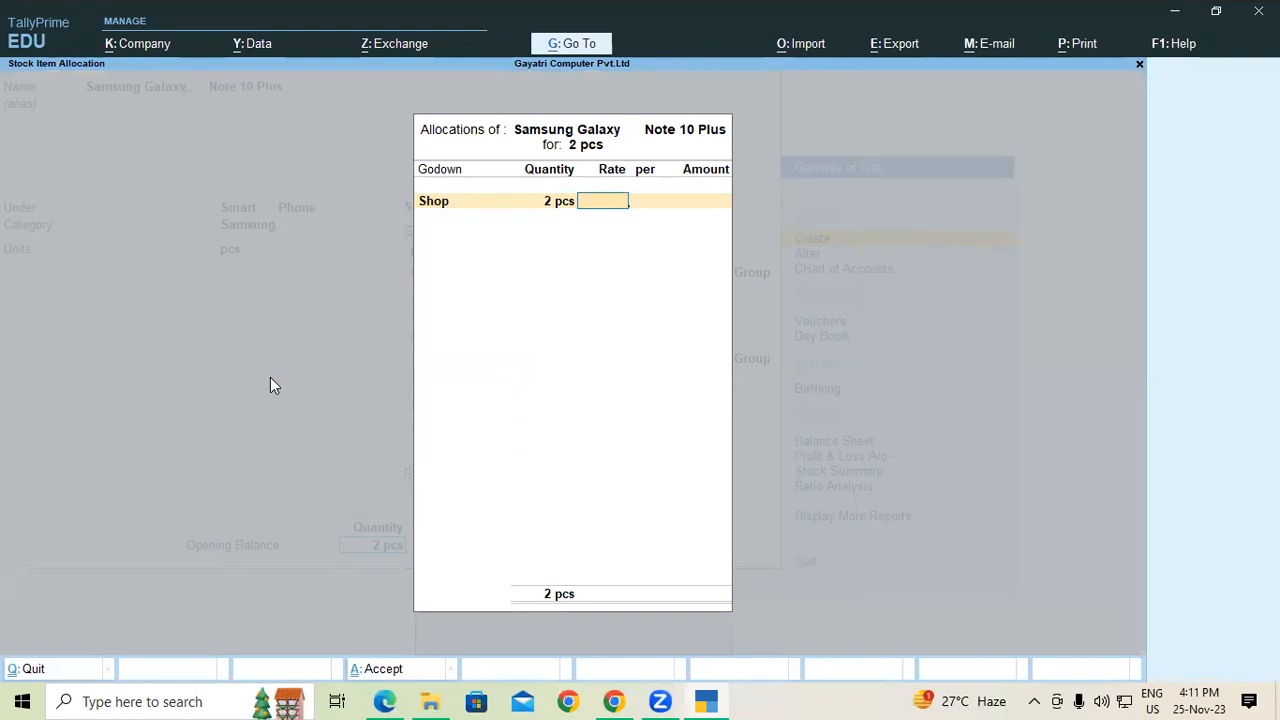
Step: Look up the Samsung Galaxy Note 10 Plus rate in the PDF, enter 21000 per pcs in TallyPrime and save the stock item
key("alt+Tab")
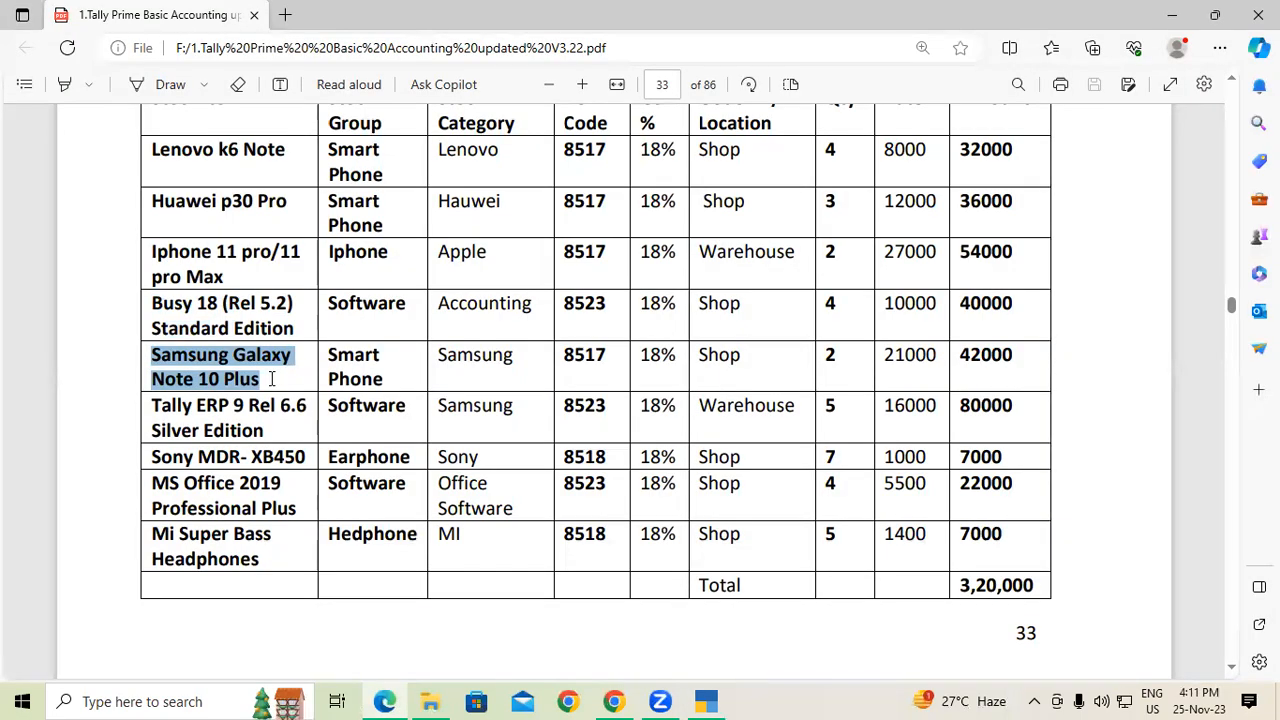
key("alt+Tab")
type("1")
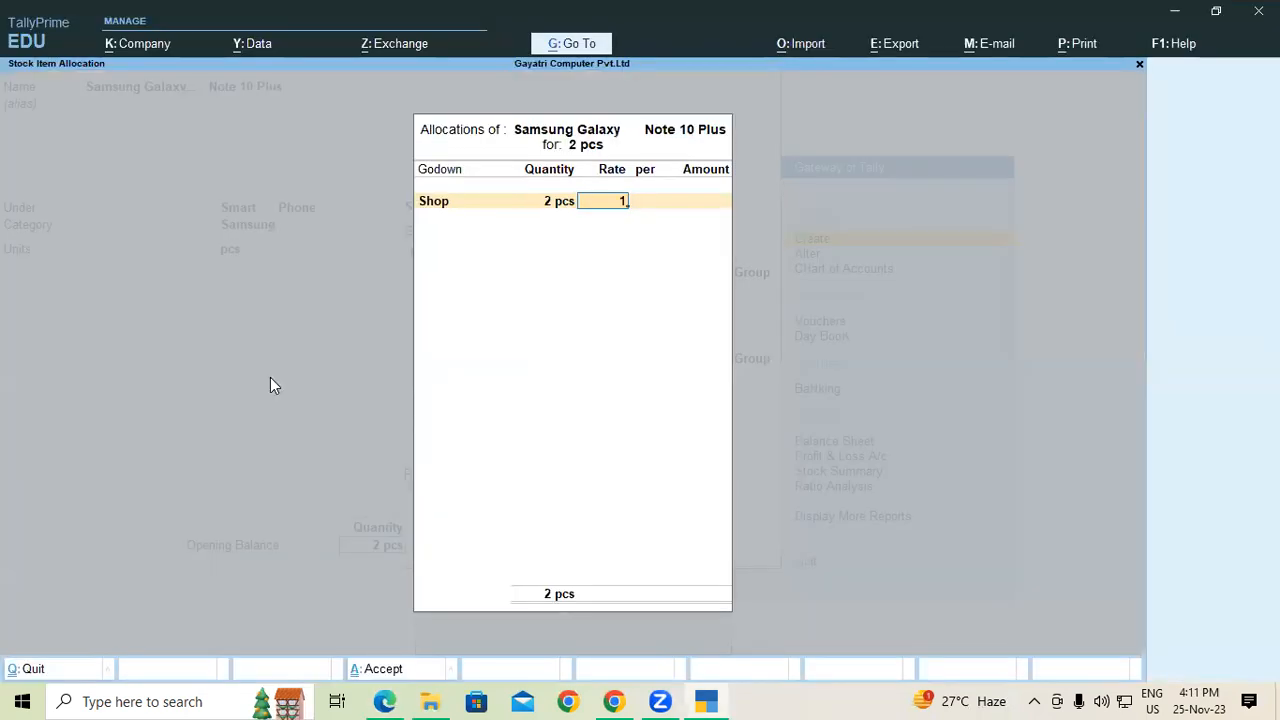
type("21000")
key("Return")
key("Return")
key("Return")
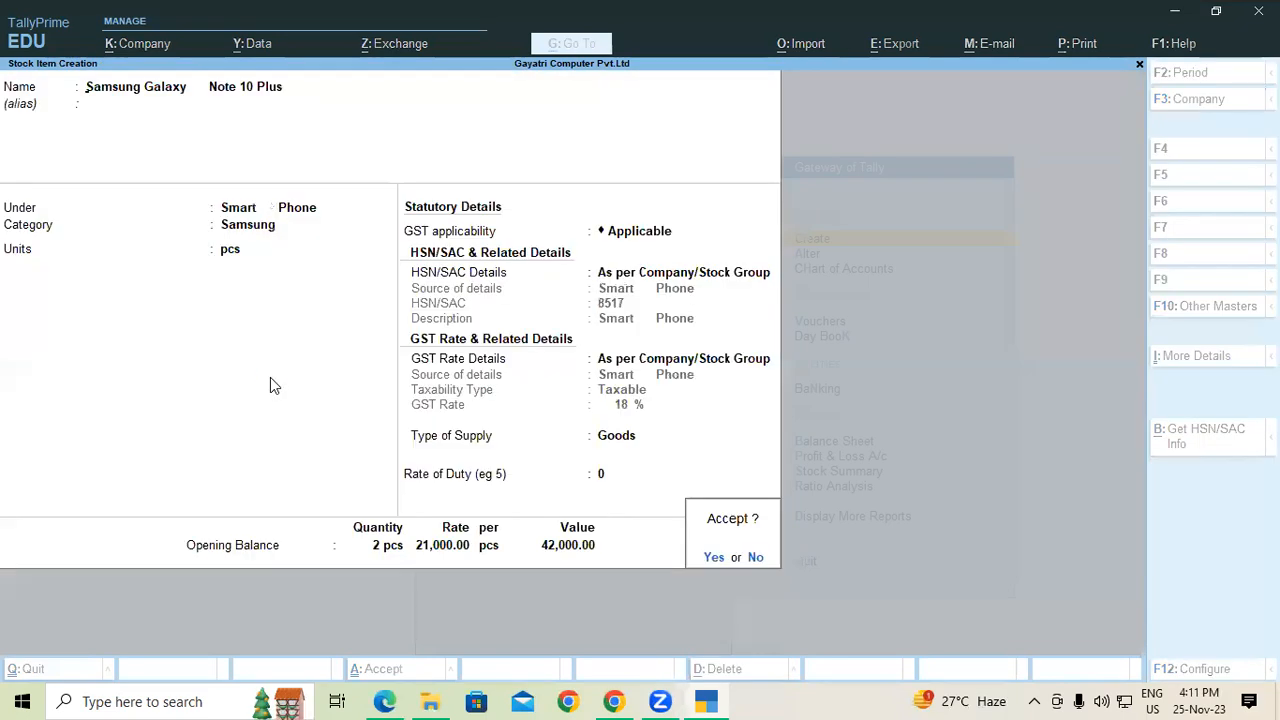
key("Return")
Step: Copy the Tally ERP 9 Rel 6.6 Silver Edition name from the PDF and enter it as the new stock item's name in TallyPrime
key("alt+Tab")
scroll(271, 379, "down", 1)
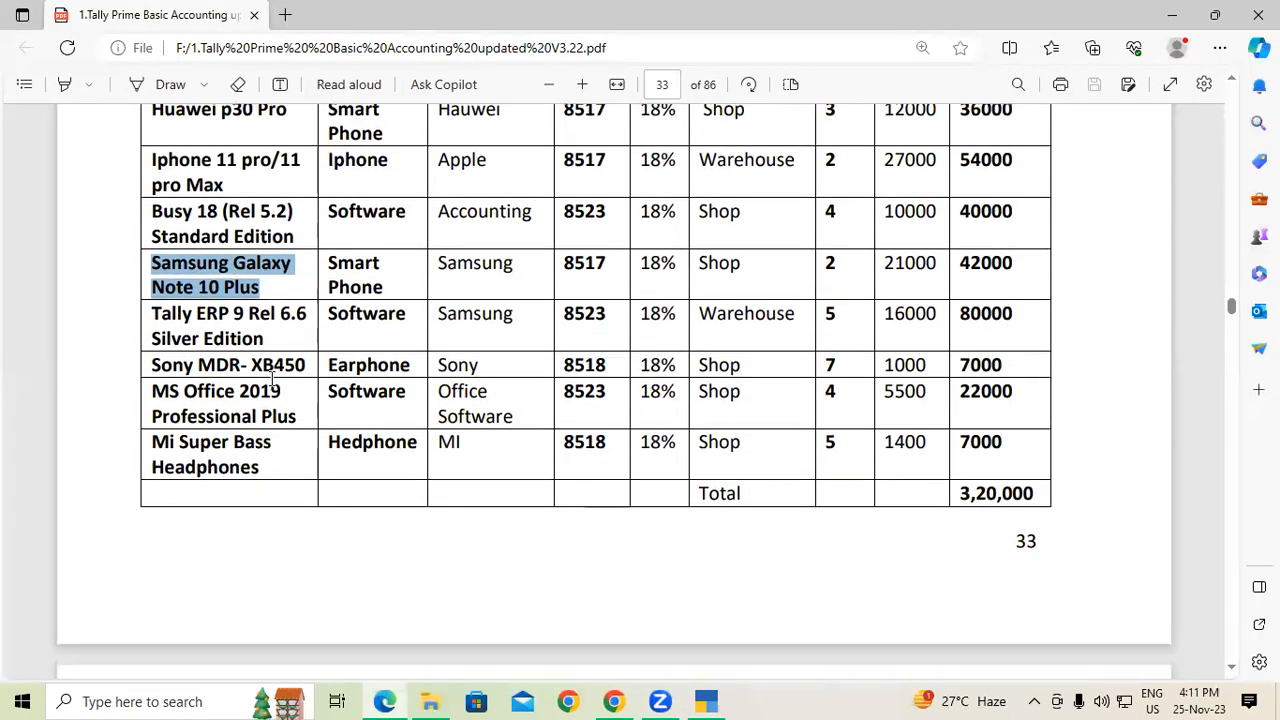
left_click(153, 315)
left_click_drag(153, 315, 273, 332)
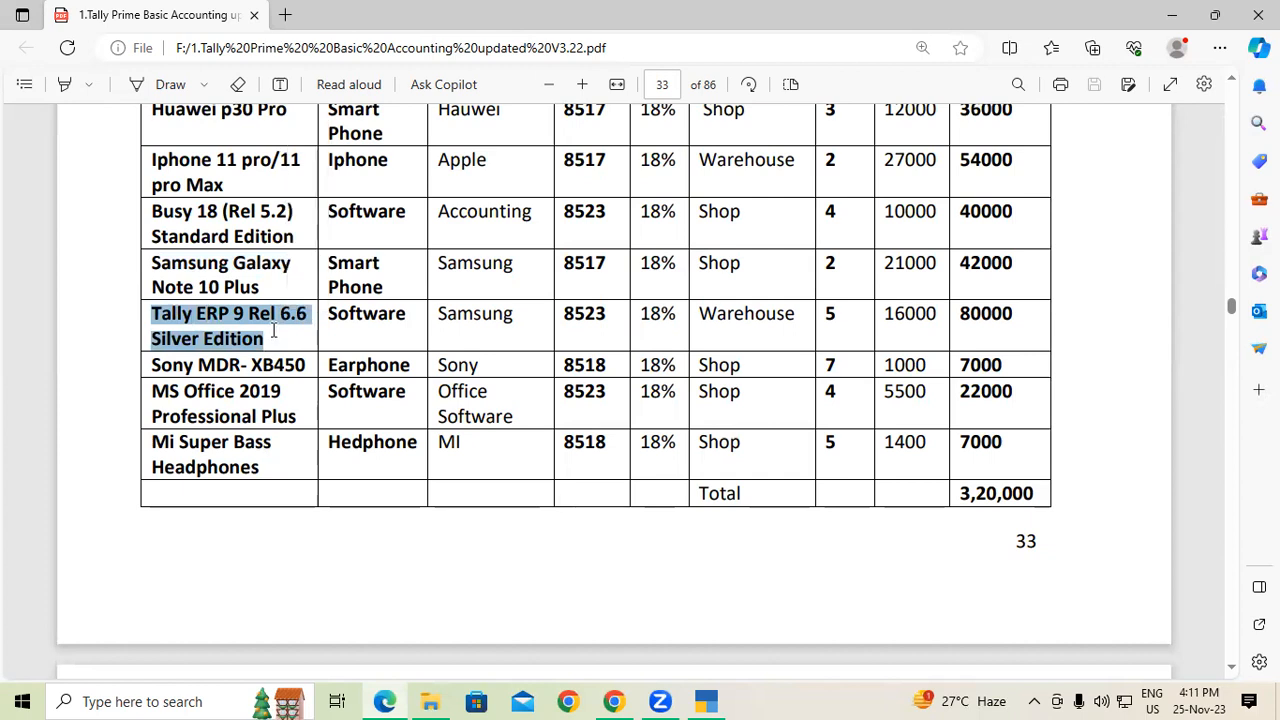
key("ctrl+c")
key("alt+Tab")
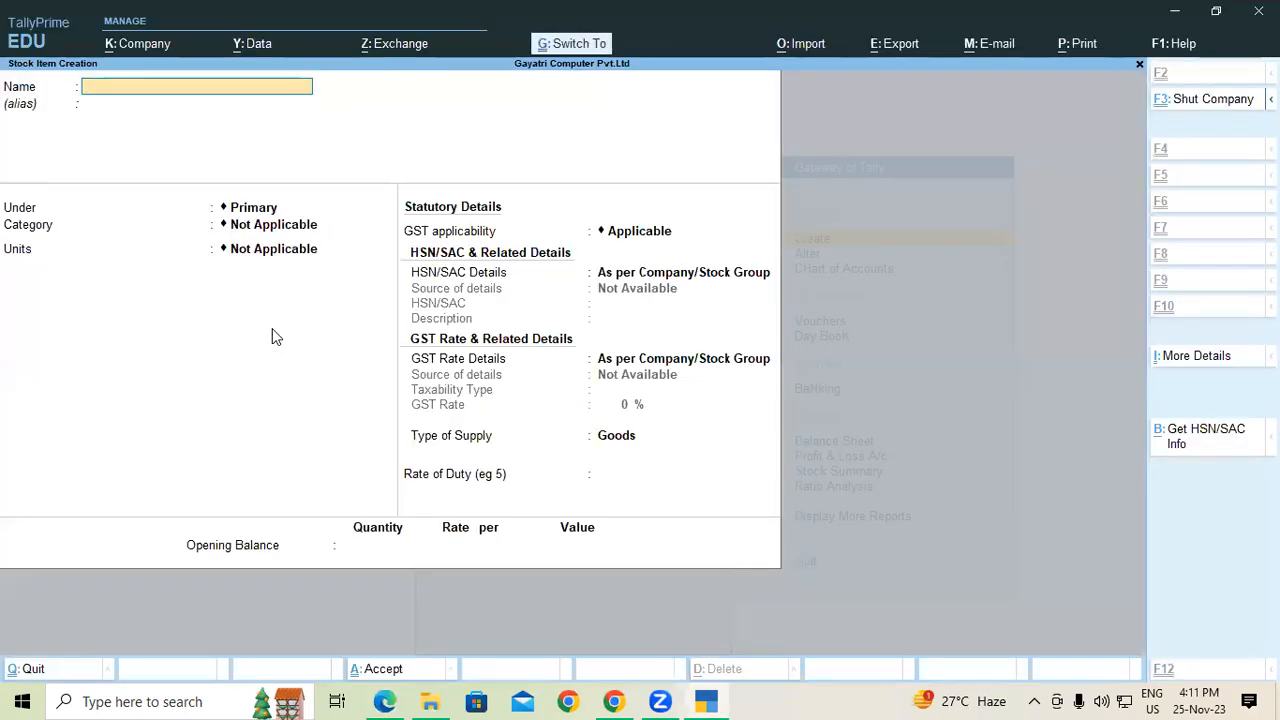
key("ctrl+v")
key("Return")
key("Return")
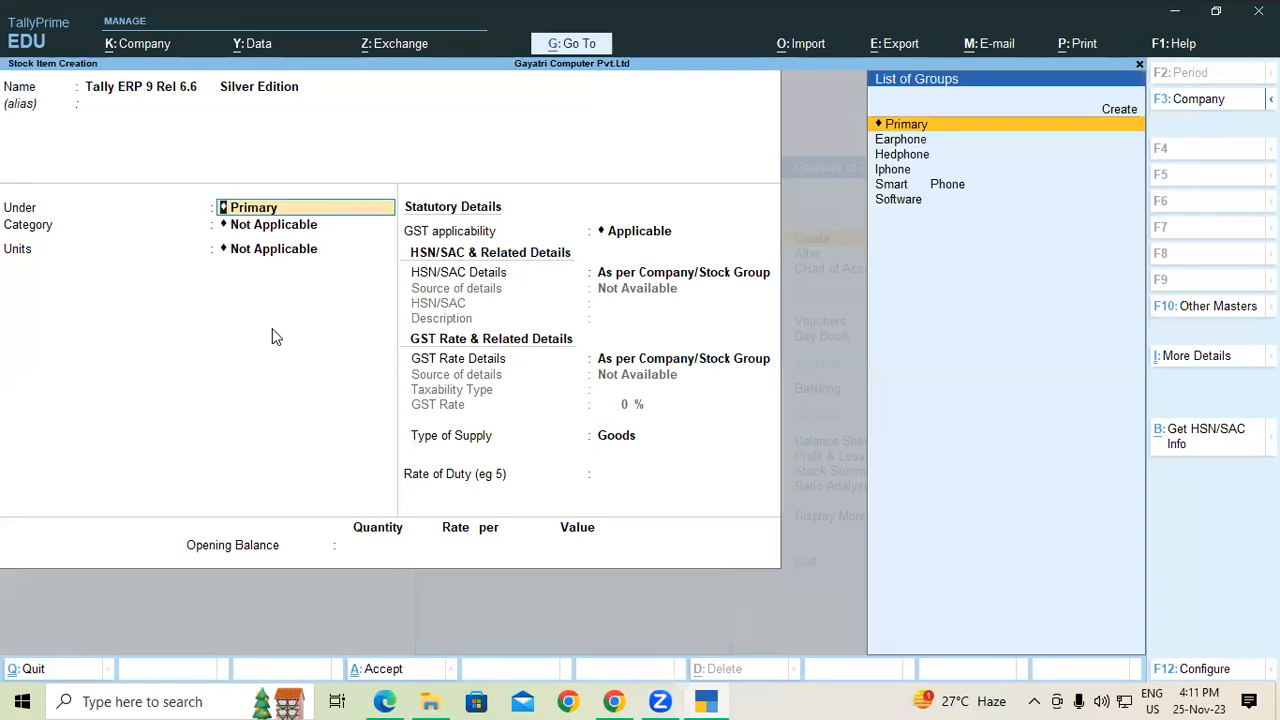
Step: Place the Tally ERP 9 item under the Software group with the category Accounting, and check its row in the PDF
type("So")
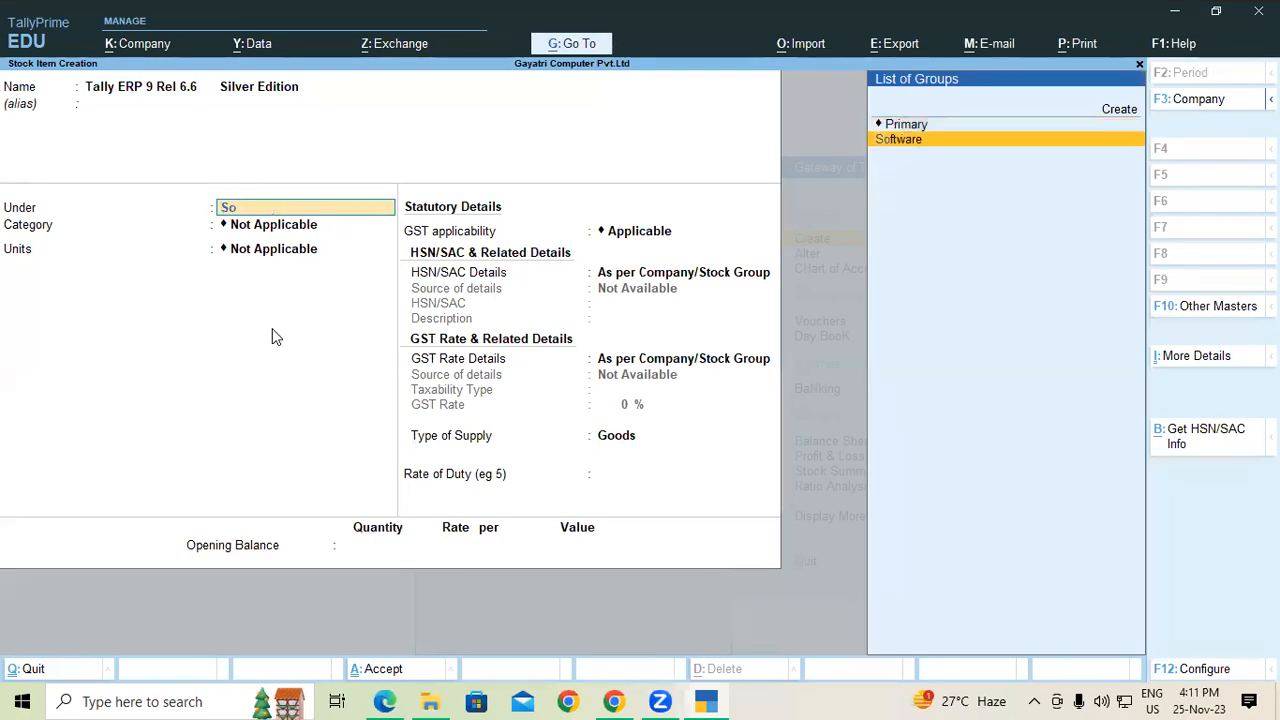
key("Return")
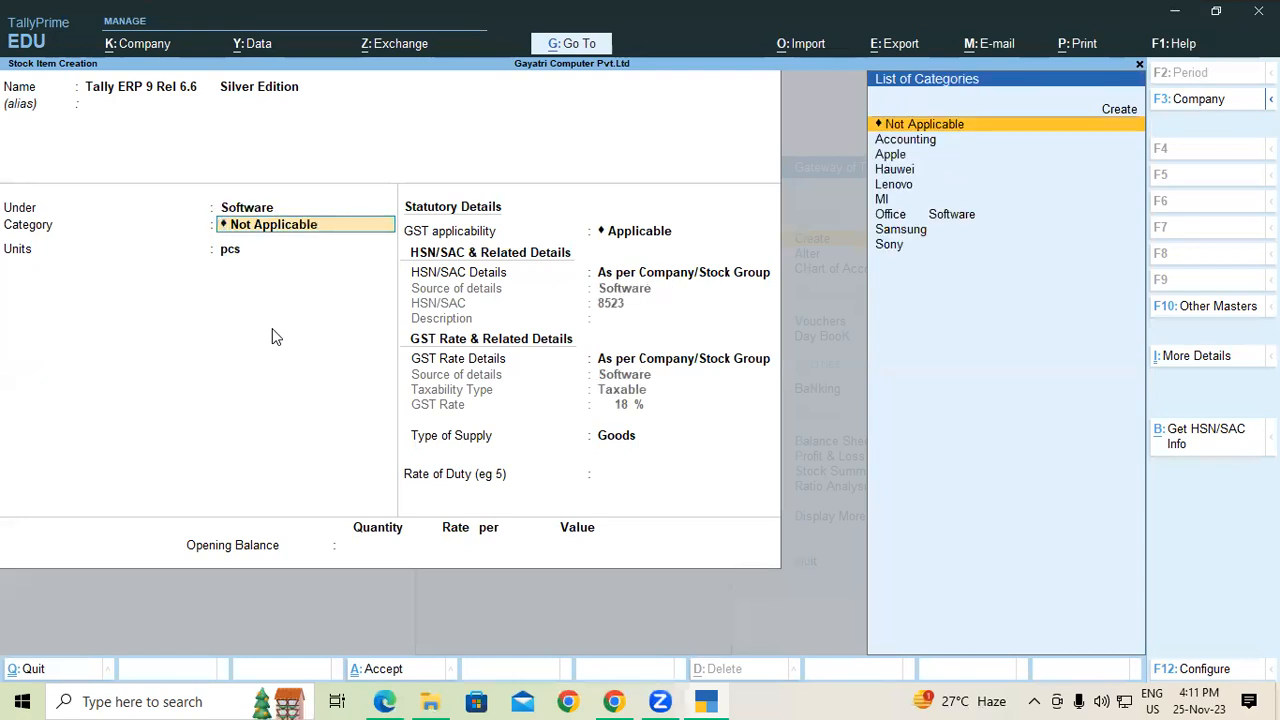
type("Ac")
key("Return")
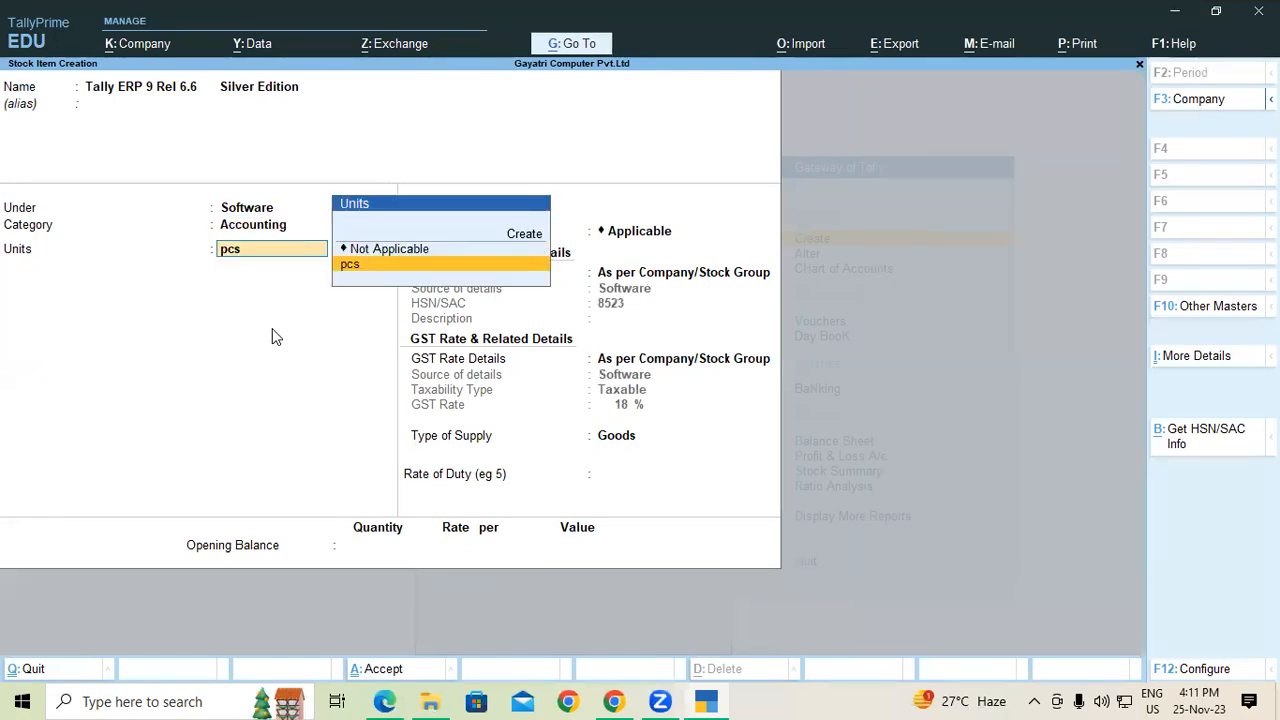
key("alt+Tab")
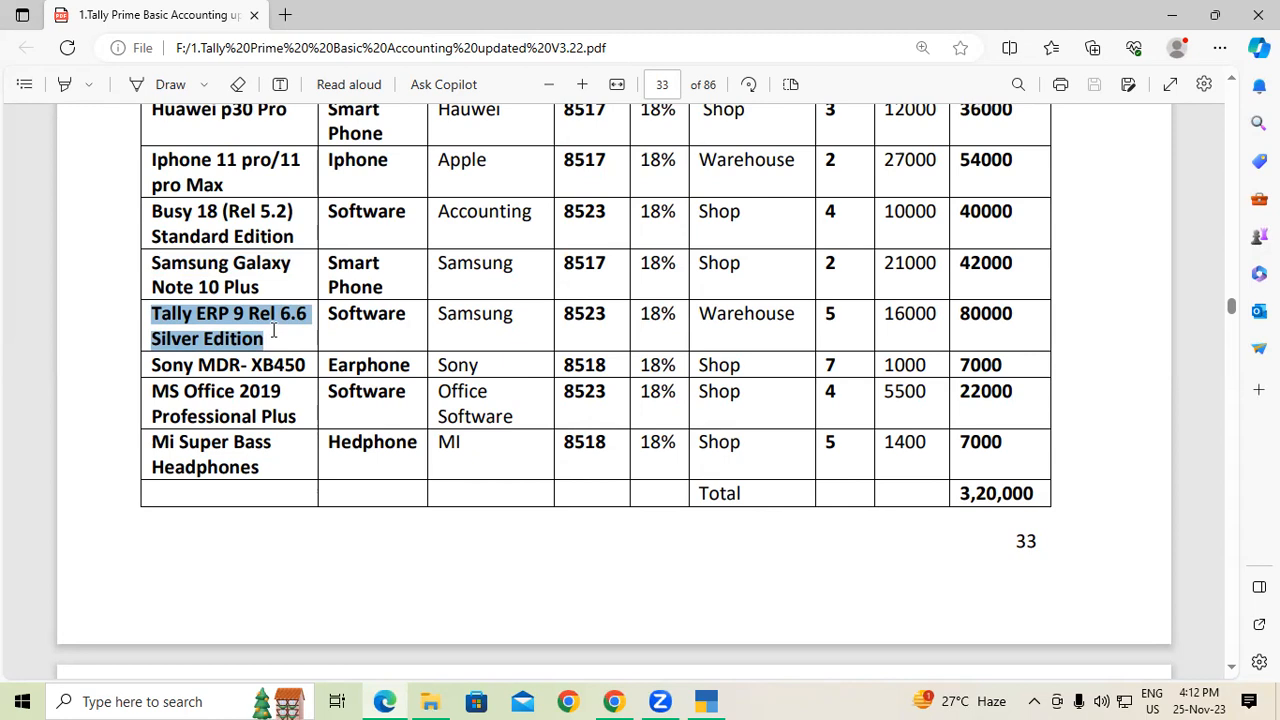
key("alt+Tab")
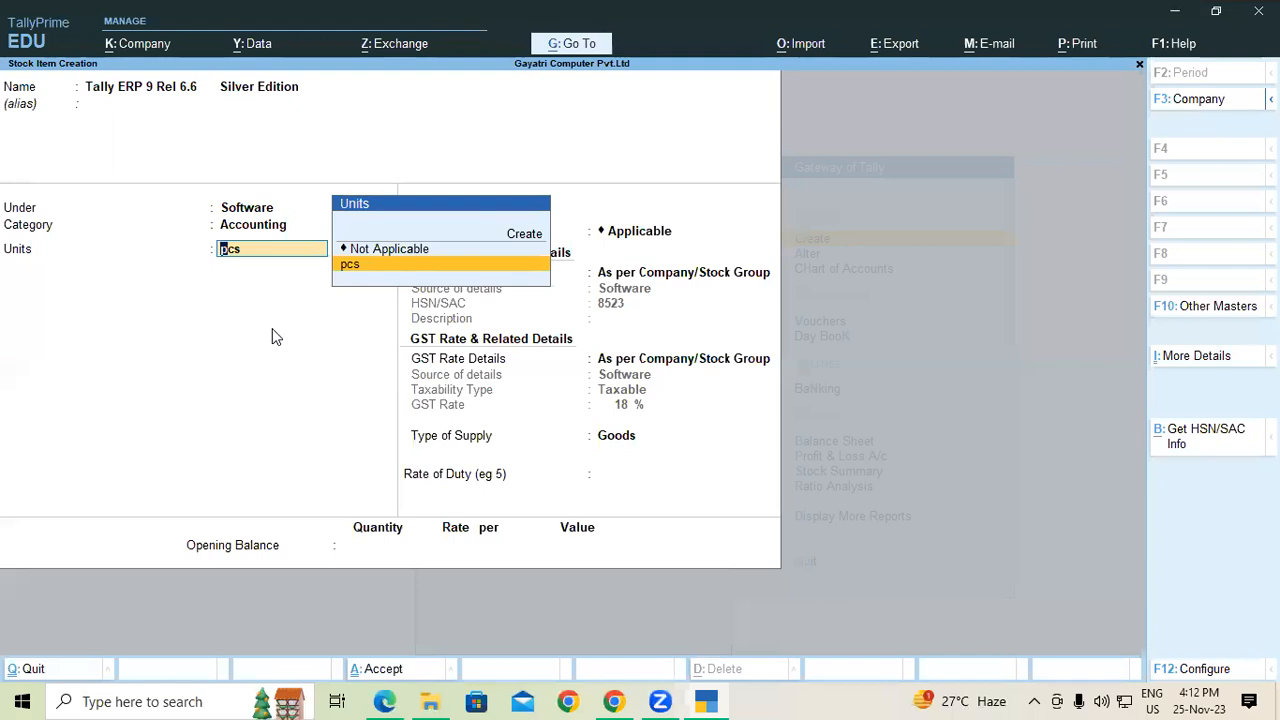
Step: Accept pcs as the Tally ERP 9 item's unit and keep its default GST applicability, HSN/SAC, GST rate and supply type details
key("Return")
key("Return")
key("Return")
key("Return")
key("Return")
Step: Look up the Tally ERP 9 quantity in the PDF and enter an opening balance of 5 pcs in TallyPrime
key("alt+Tab")
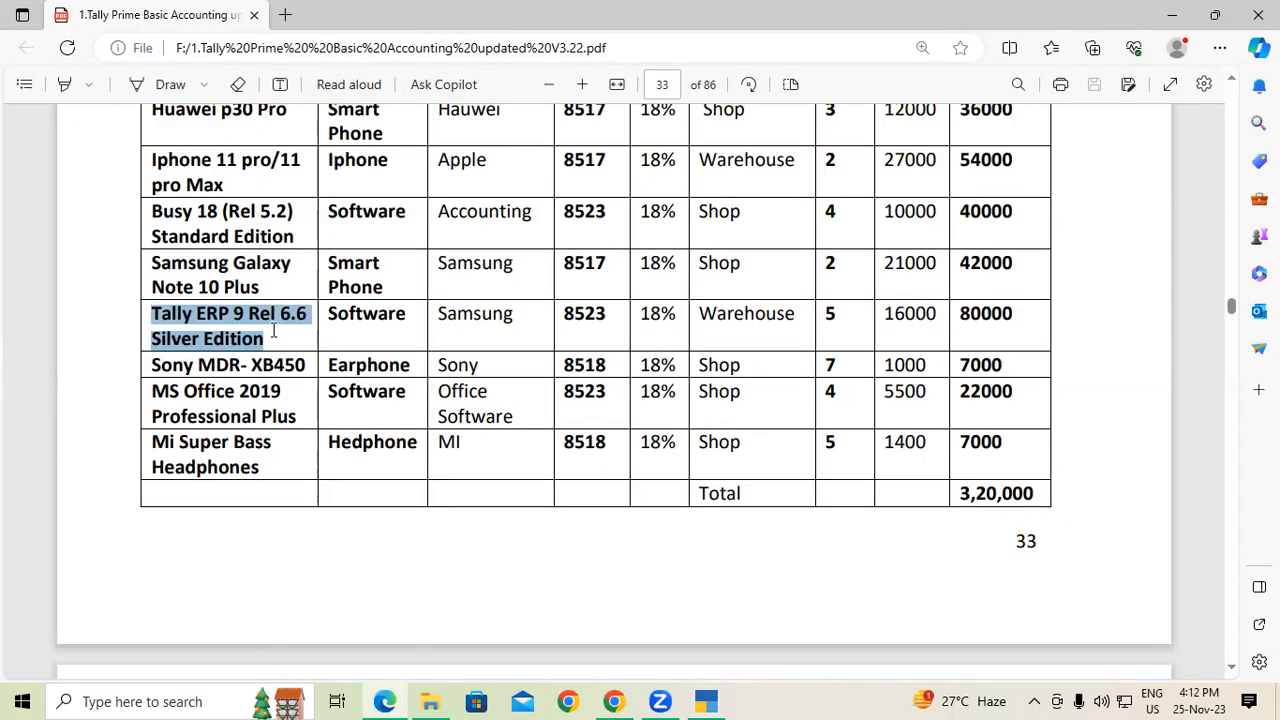
key("alt+Tab")
type("5")
key("Return")
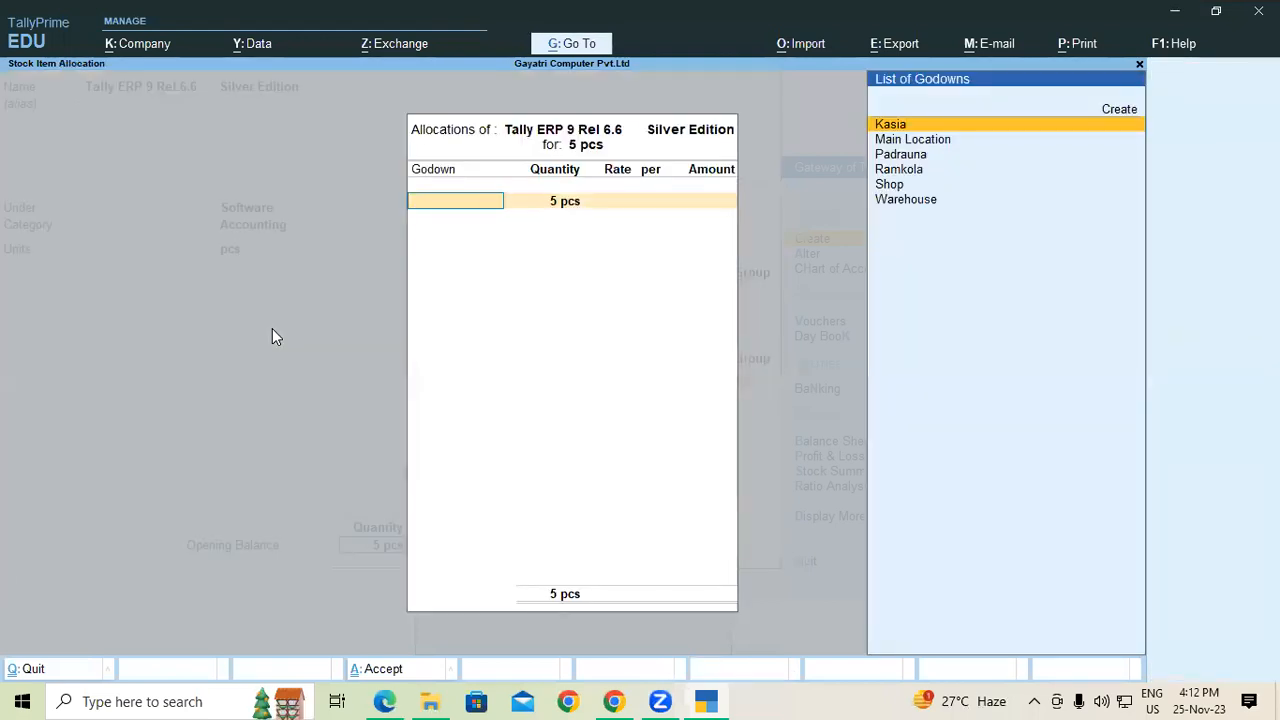
Step: Allocate the 5 pcs of Tally ERP 9 Rel 6.6 Silver Edition to the Shop godown
key("Down")
key("Down")
key("Down")
key("Down")
key("Return")
key("Return")
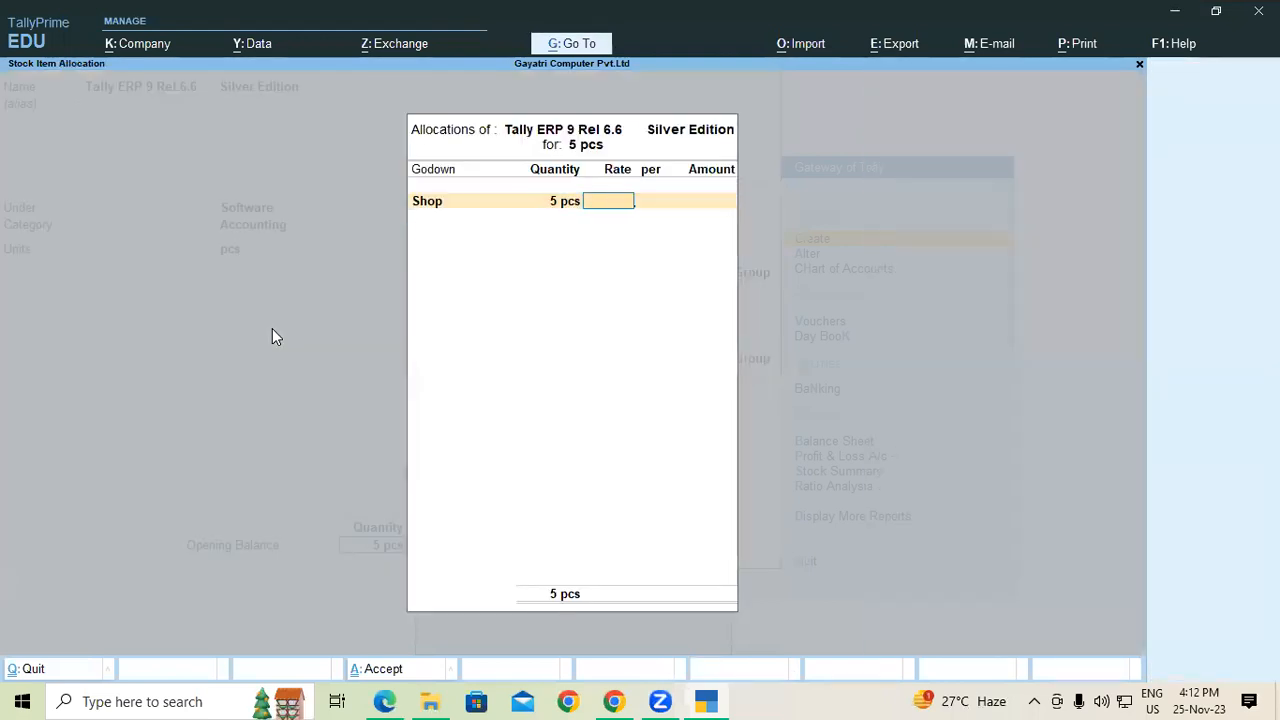
Step: Look up the Tally ERP 9 rate in the PDF, enter 16000 per pcs in TallyPrime and save the stock item
key("alt+Tab")
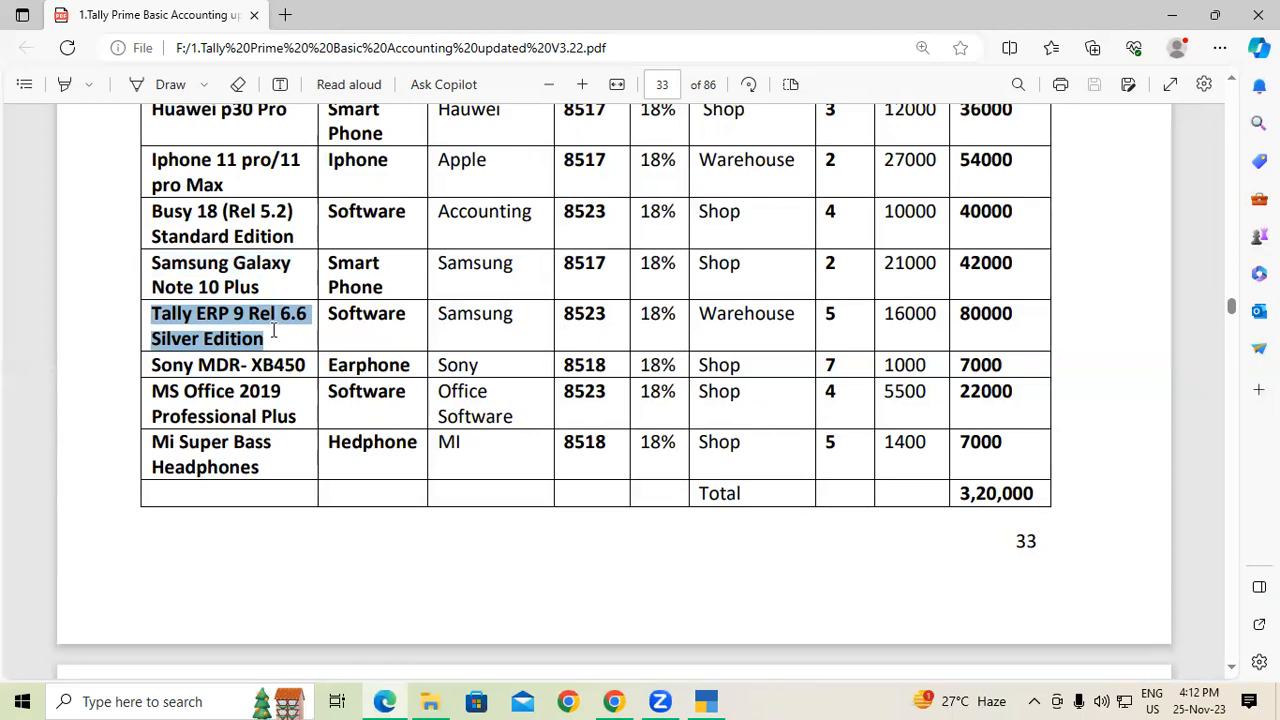
key("alt+Tab")
type("16,000")
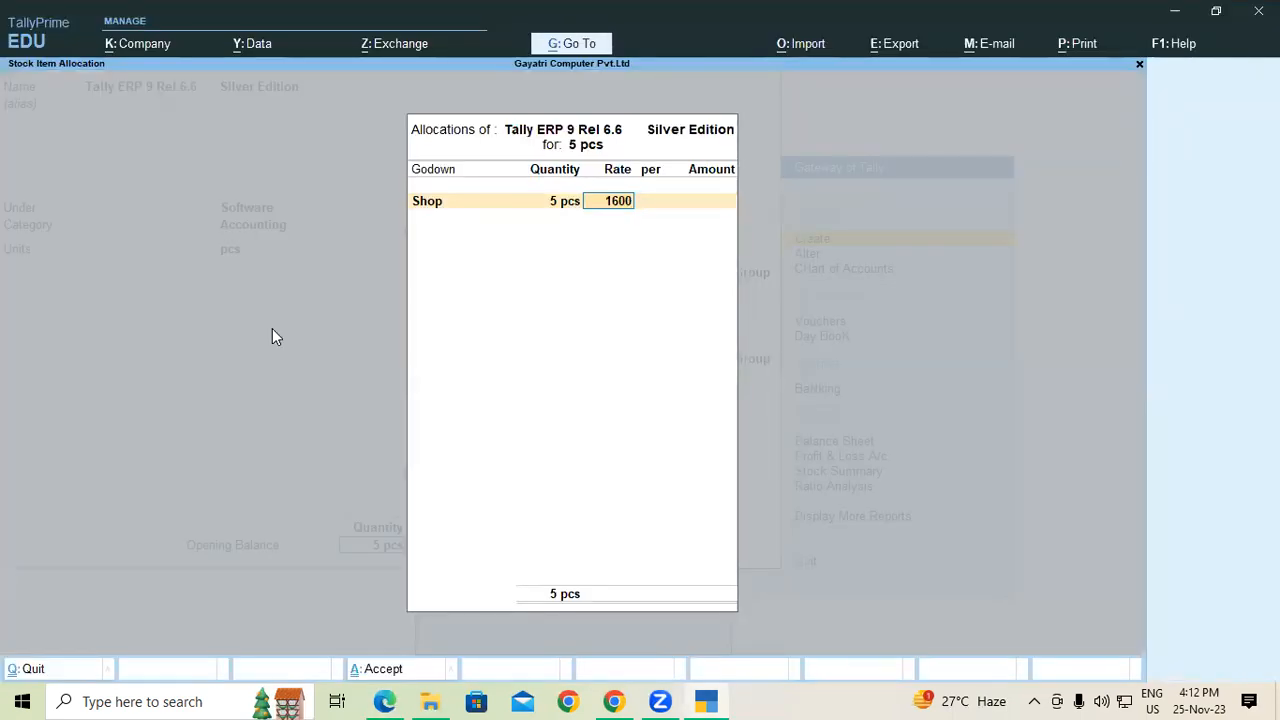
key("Return")
key("Return")
key("Return")
key("Return")
key("Return")
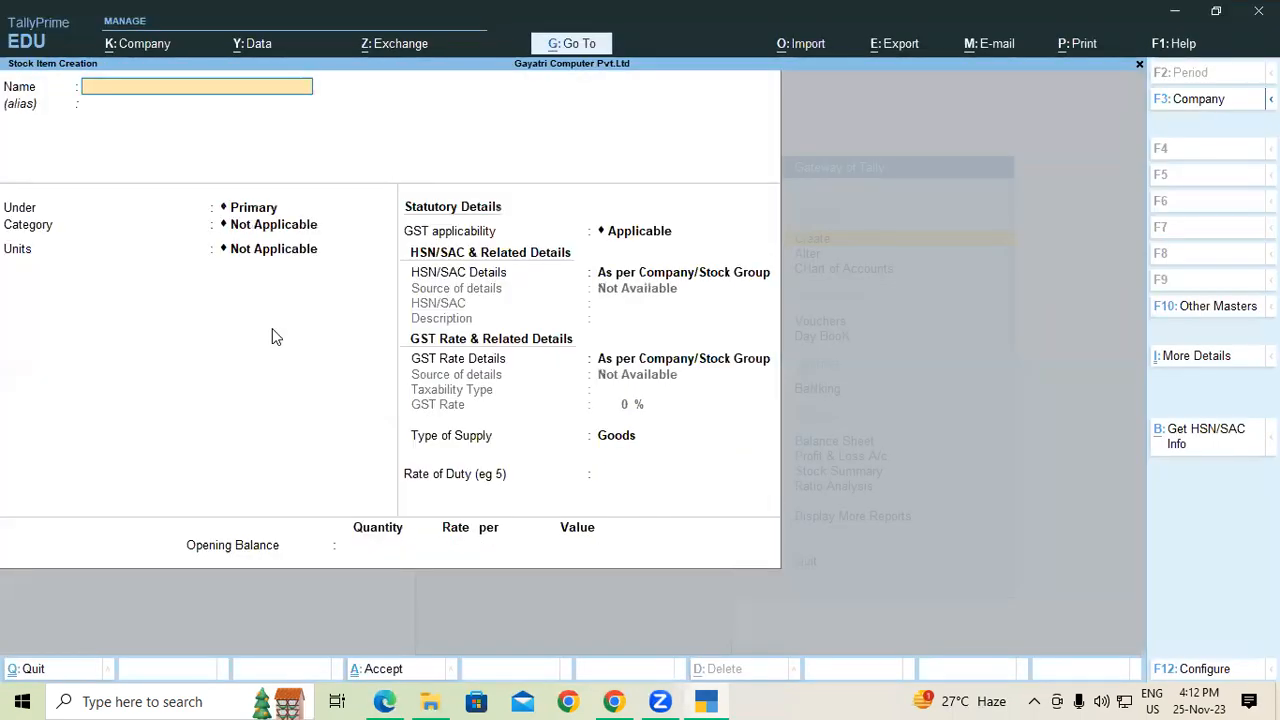
Step: Copy the Sony MDR- XB450 name from the PDF and enter it as the new stock item's name in TallyPrime
key("alt+Tab")
scroll(199, 283, "down", 1)
left_click_drag(150, 272, 316, 288)
key("ctrl+c")
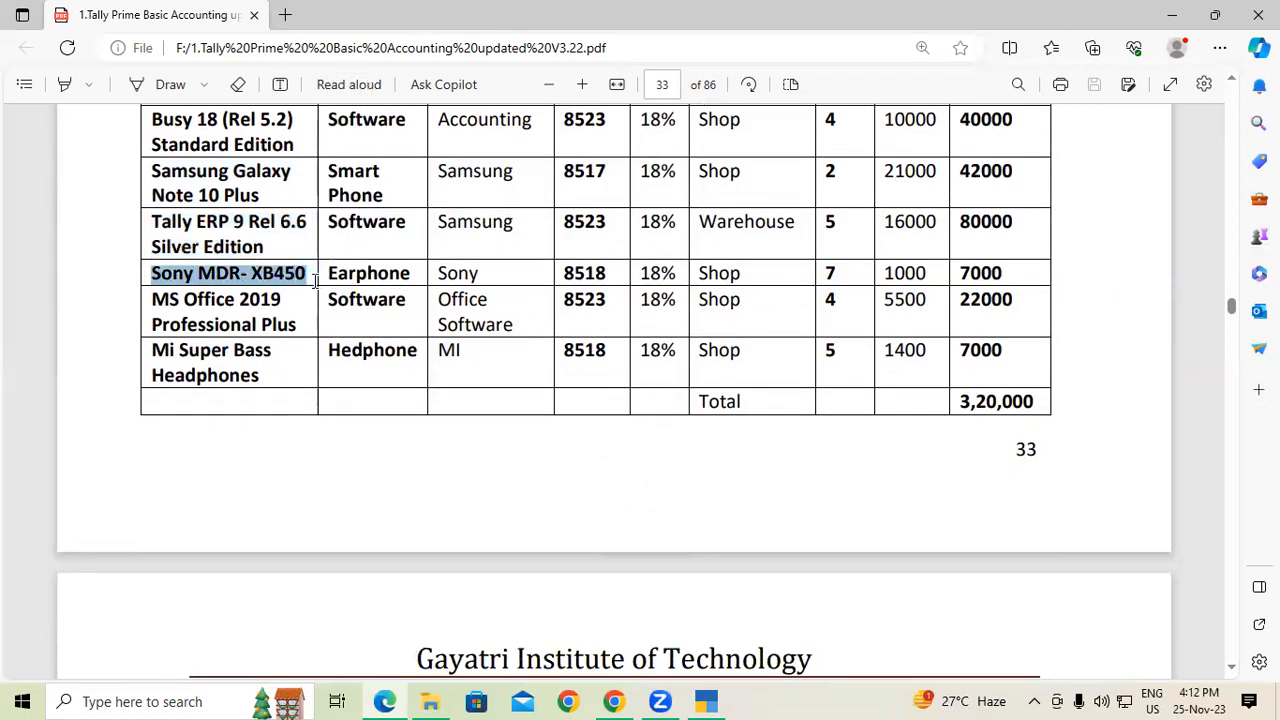
key("alt+Tab")
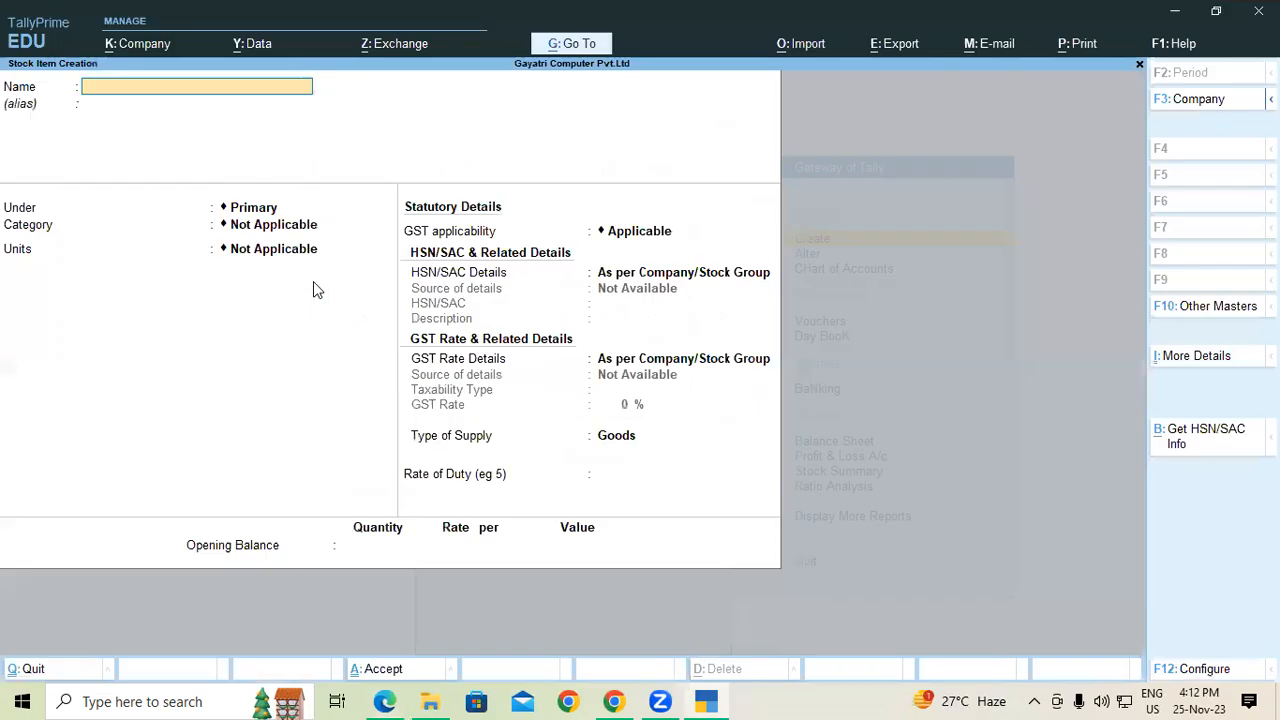
key("ctrl+alt+v")
key("Return")
key("Return")
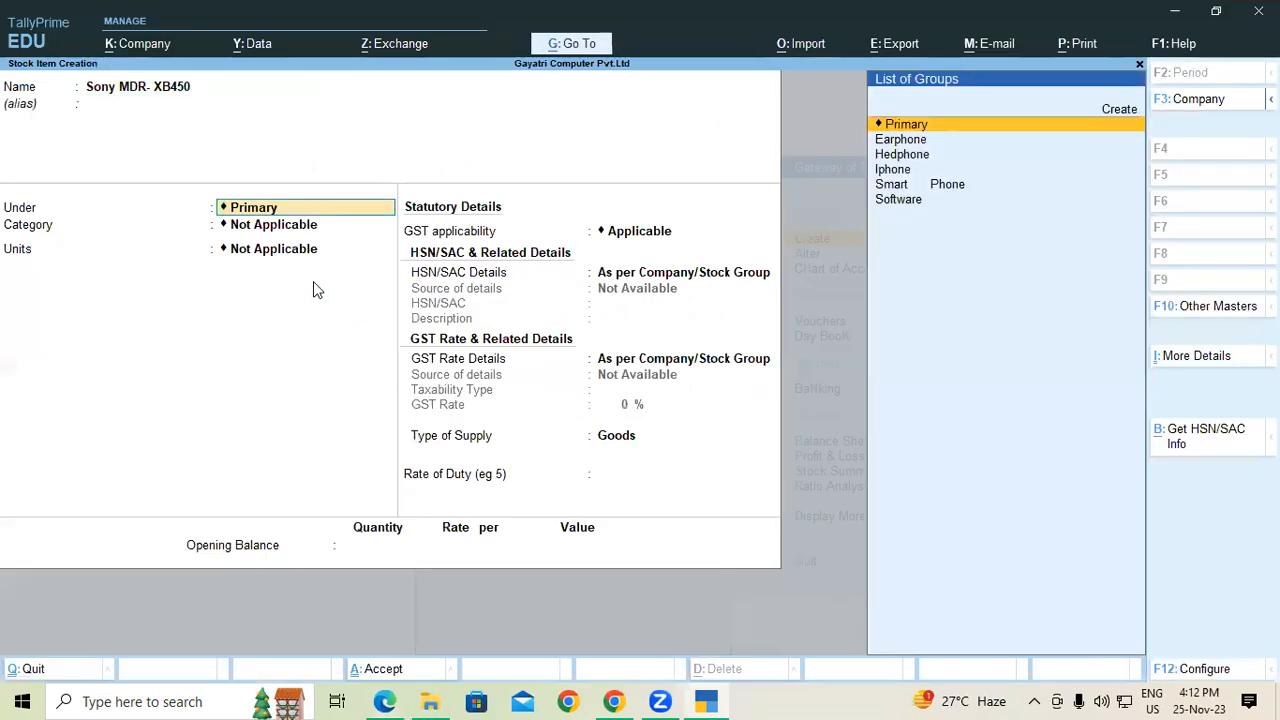
Step: Place the Sony MDR- XB450 item under the Earphone group with the category Sony
type("E")
key("Return")
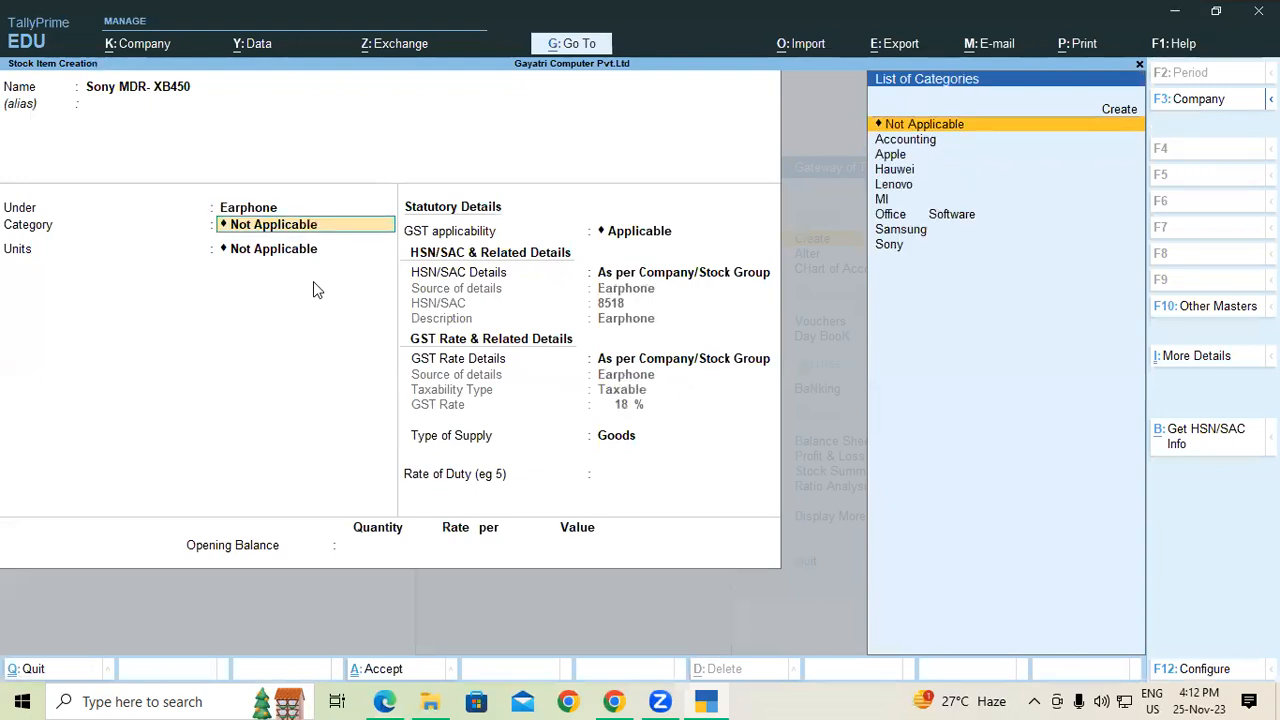
type("Son")
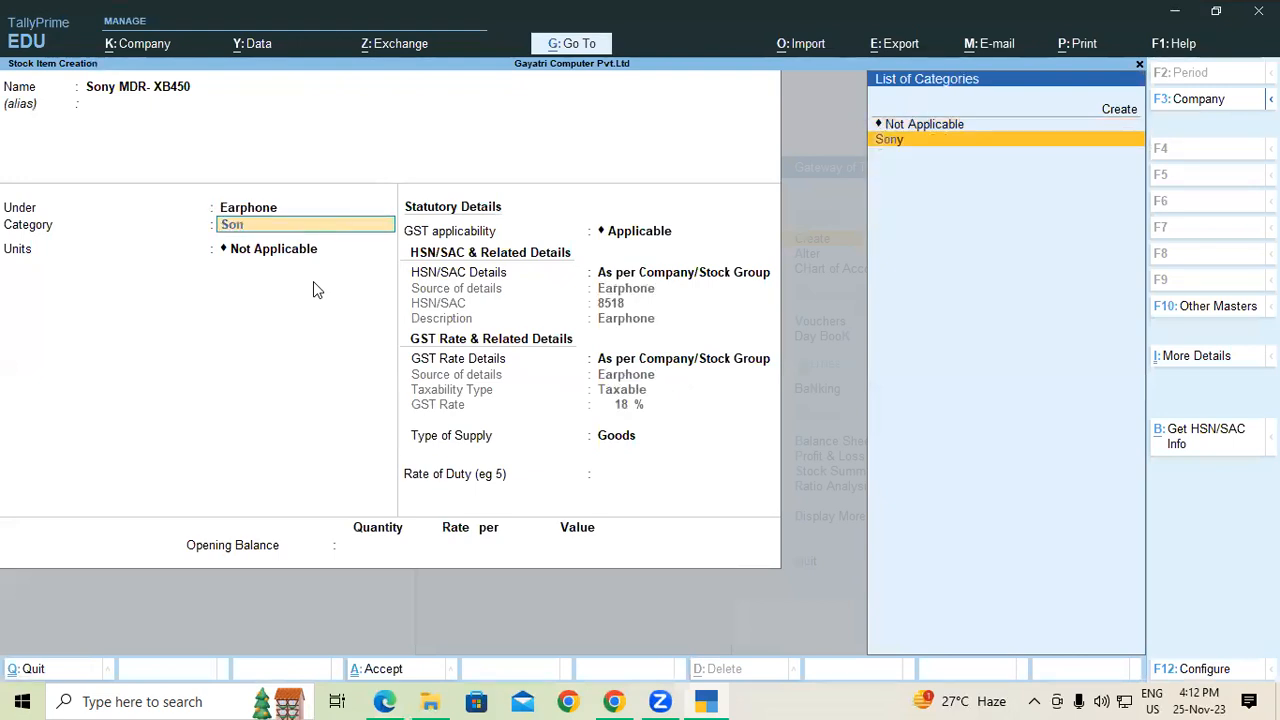
key("Return")
Step: Set the Sony item's unit to pcs and keep its default GST applicability, HSN/SAC, GST rate, supply type and duty details
key("Down")
key("Return")
key("Return")
key("Return")
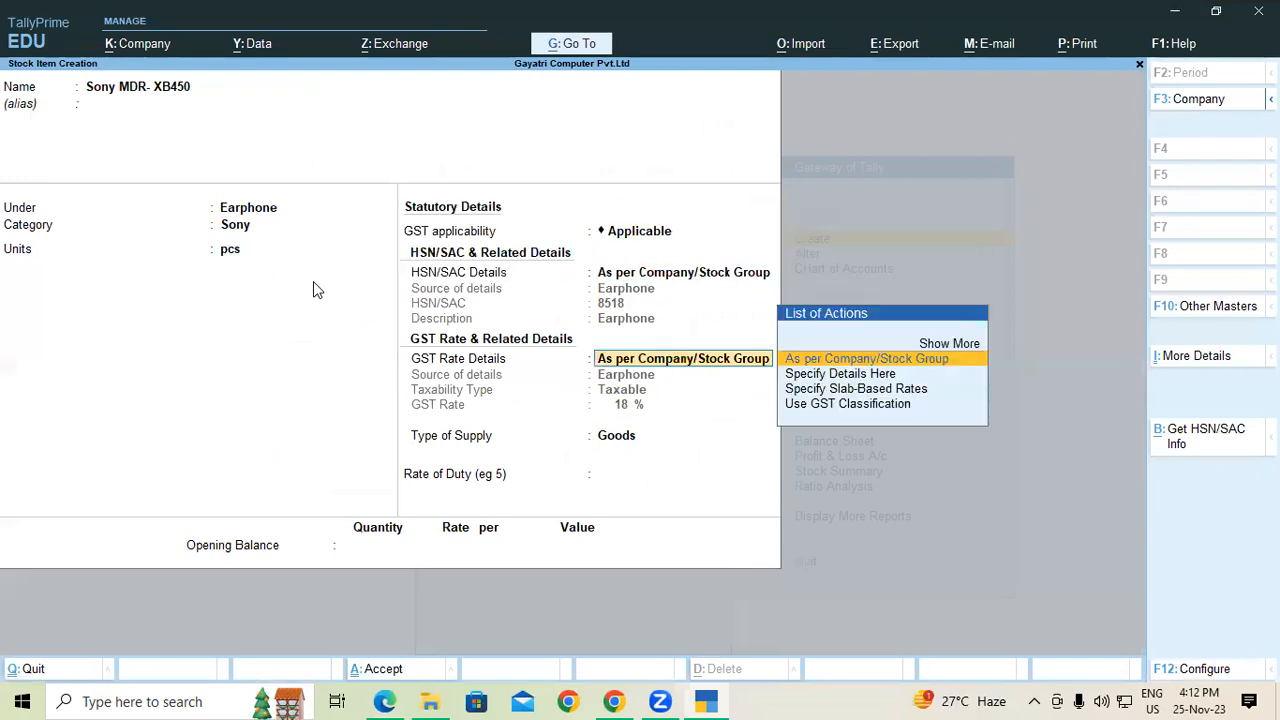
key("Return")
key("Return")
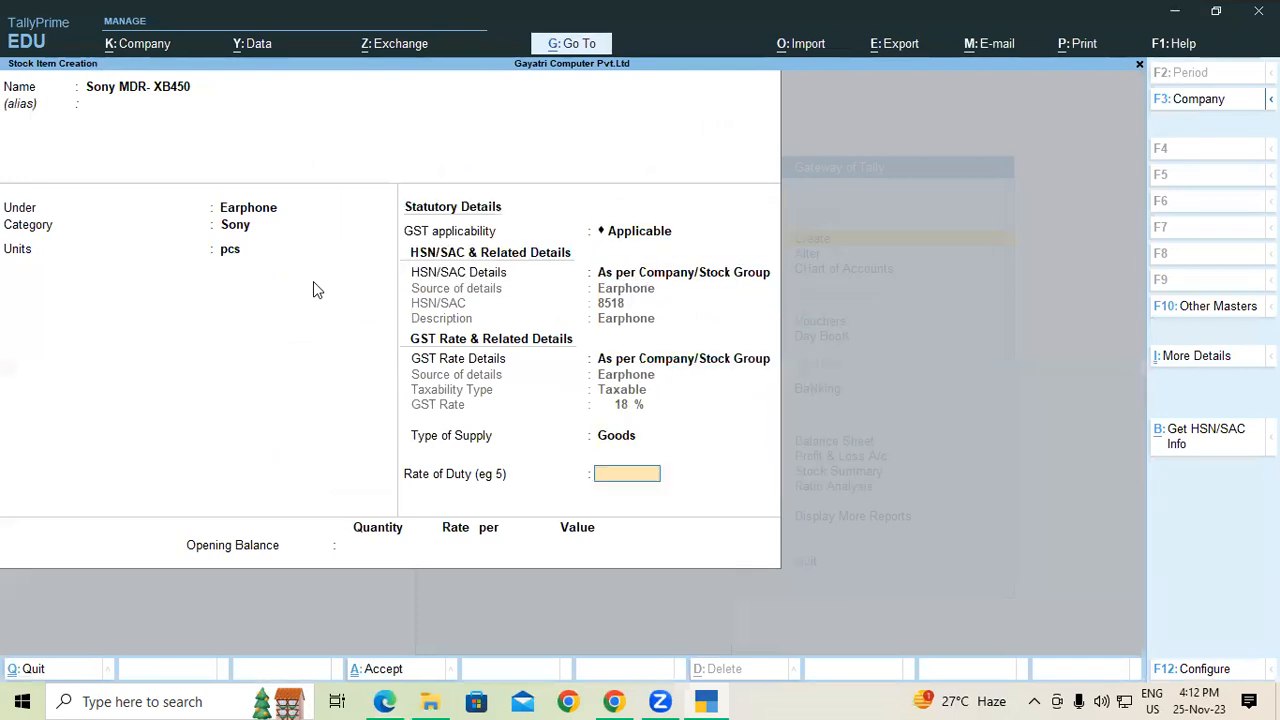
key("Return")
Step: Look up the Sony MDR- XB450 quantity in the PDF and enter an opening balance of 7 pcs in TallyPrime
key("alt+Tab")
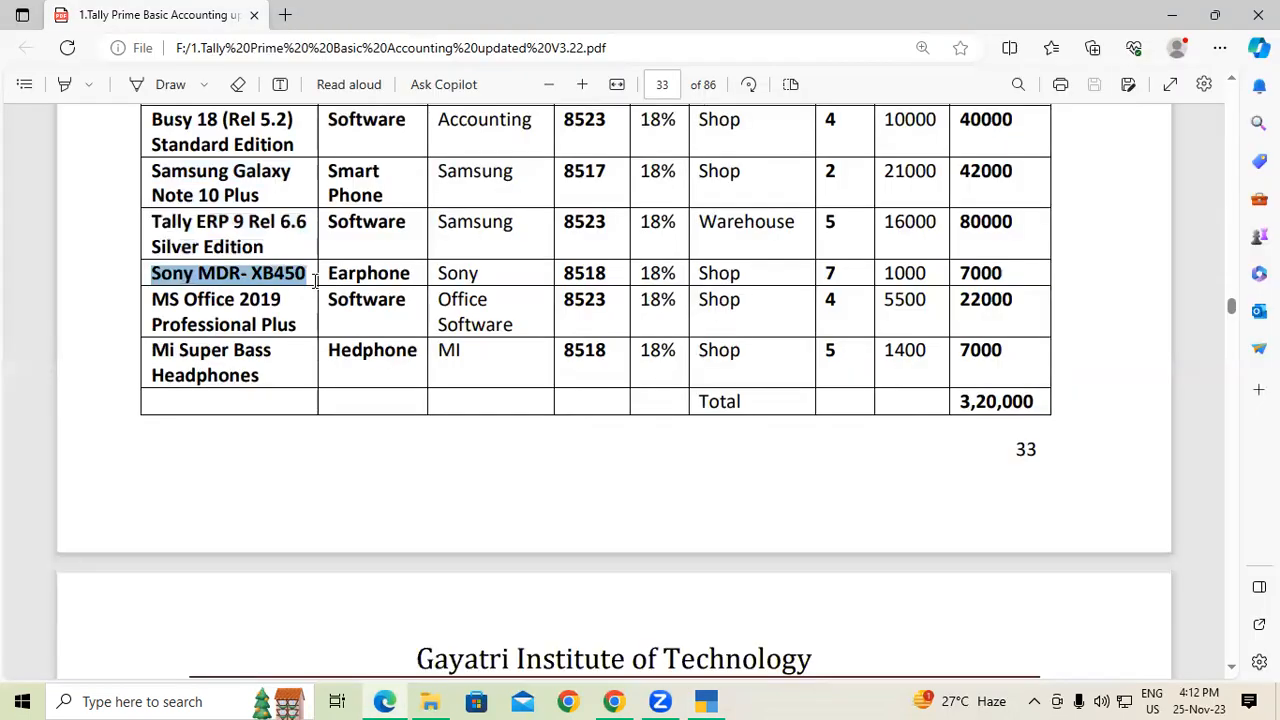
key("alt+Tab")
key("Return")
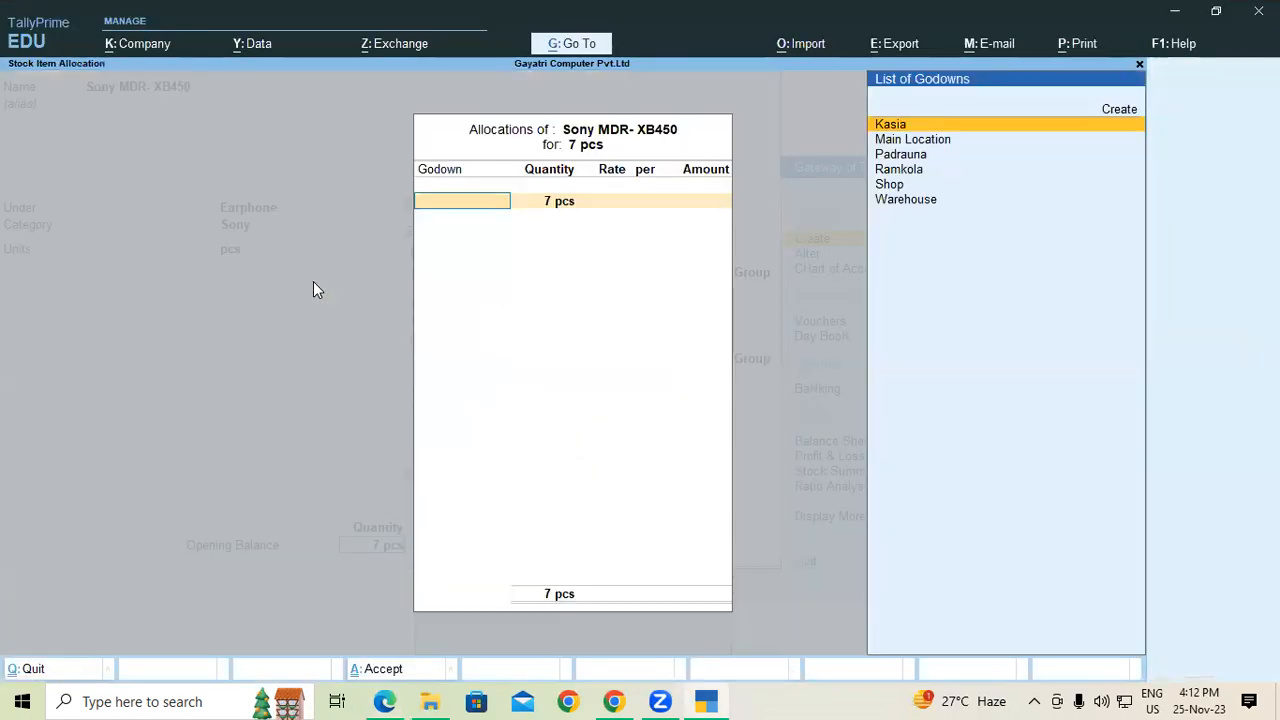
Step: Allocate the 7 pcs of Sony MDR- XB450 to the Shop godown
key("Down")
key("Up")
key("Down")
key("Down")
key("Down")
key("Down")
key("Down")
key("Return")
key("Return")
Step: Look up the Sony MDR- XB450 rate in the PDF, enter 1000 per pcs in TallyPrime and save the stock item
key("alt+Tab")
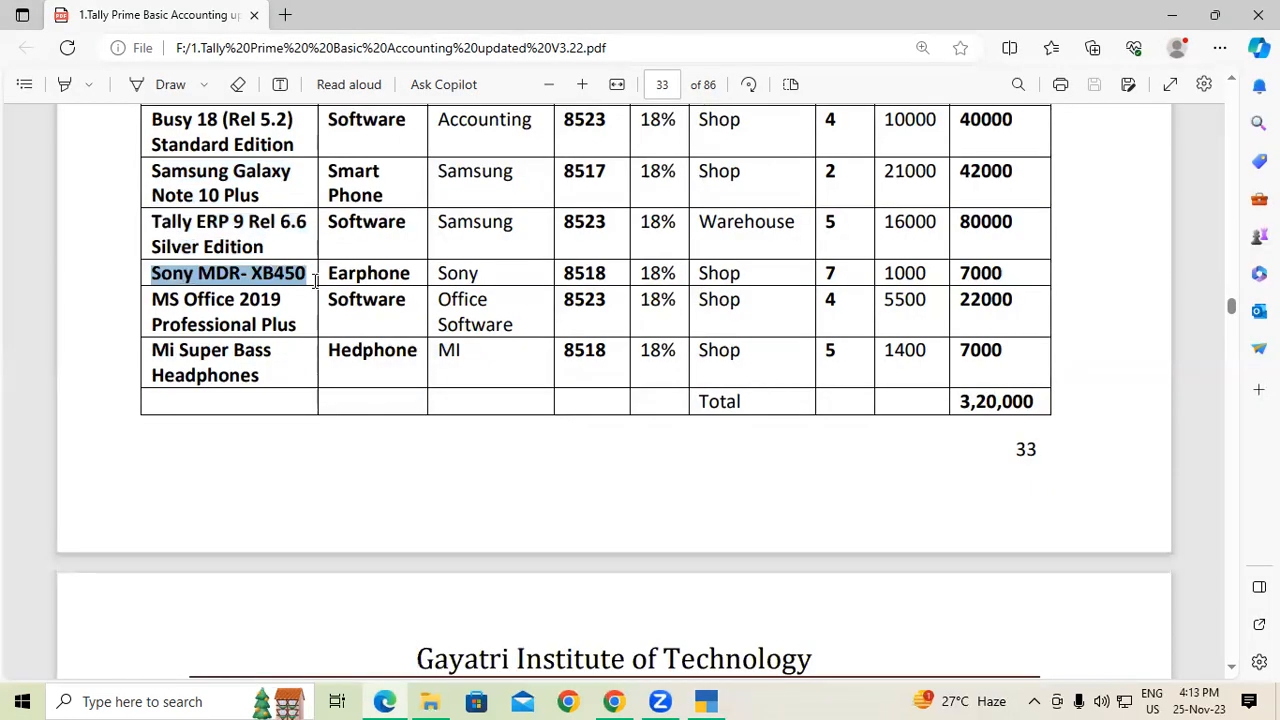
key("alt+Tab")
type("100")
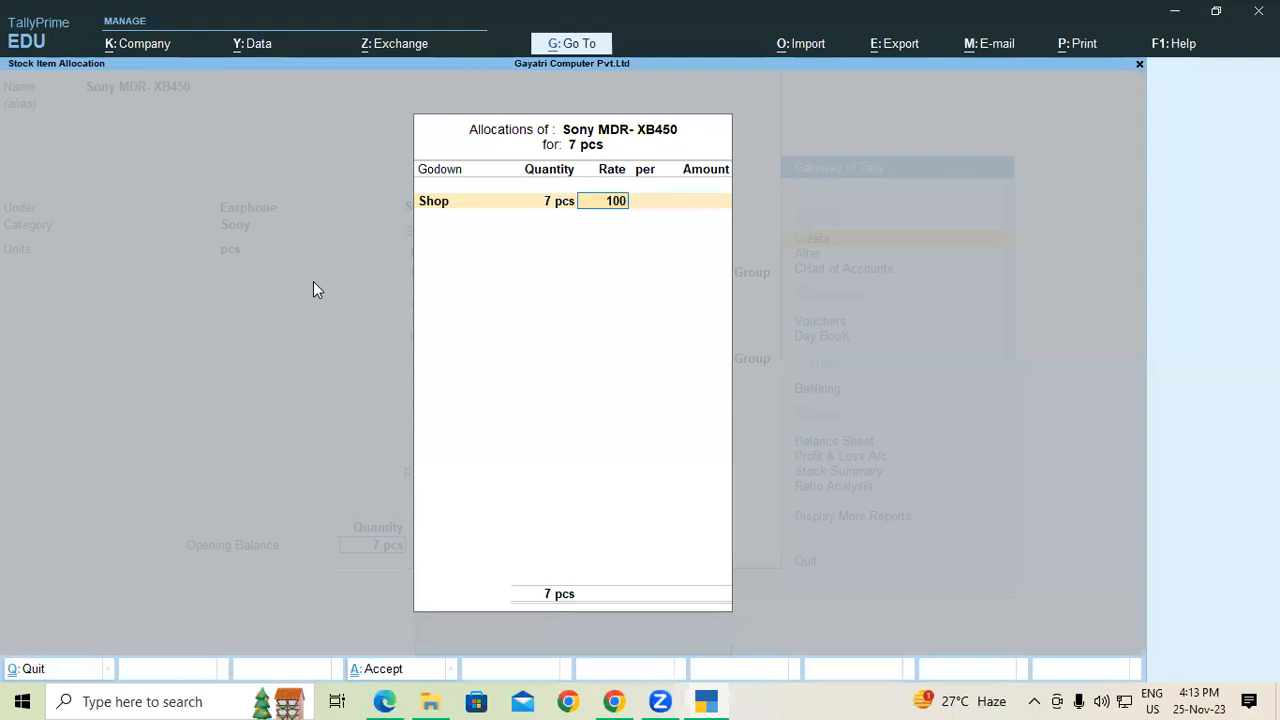
type("0")
key("Return")
key("Return")
key("Return")
key("Return")
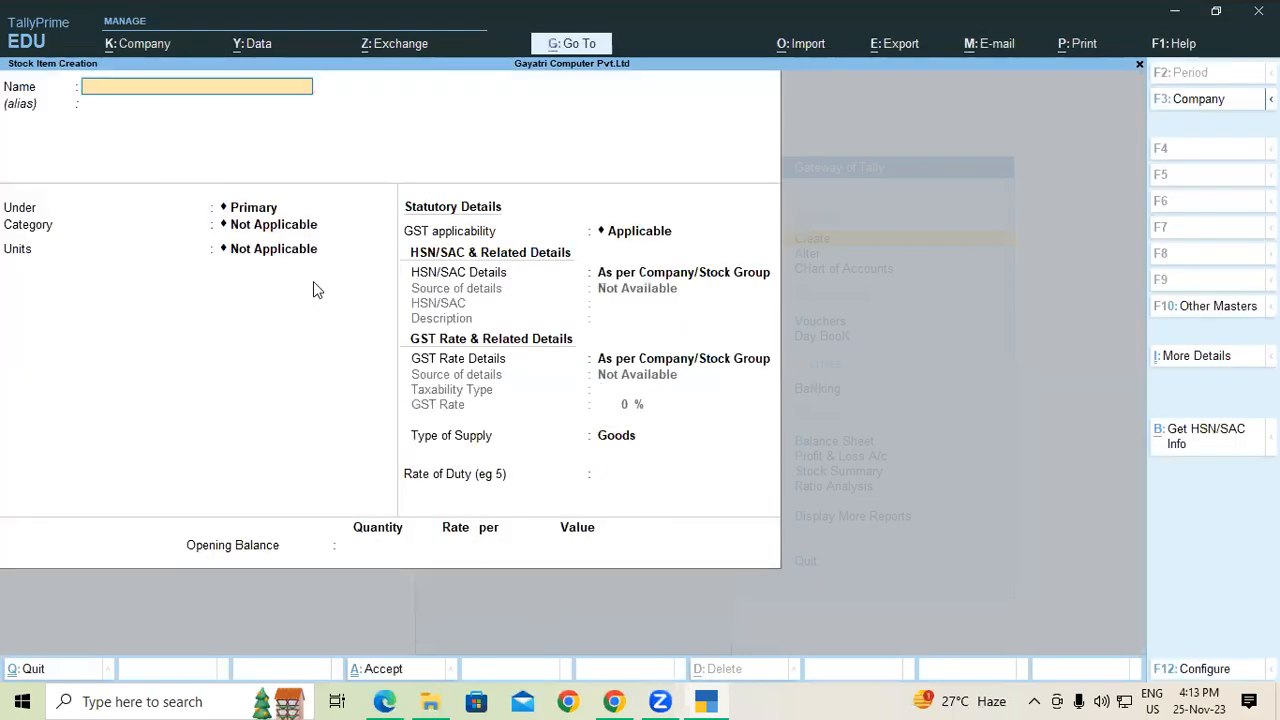
Step: Copy the MS Office 2019 Professional Plus name from the PDF and enter it as the new stock item's name in TallyPrime
key("alt+Tab")
left_click_drag(153, 303, 296, 323)
key("ctrl+c")
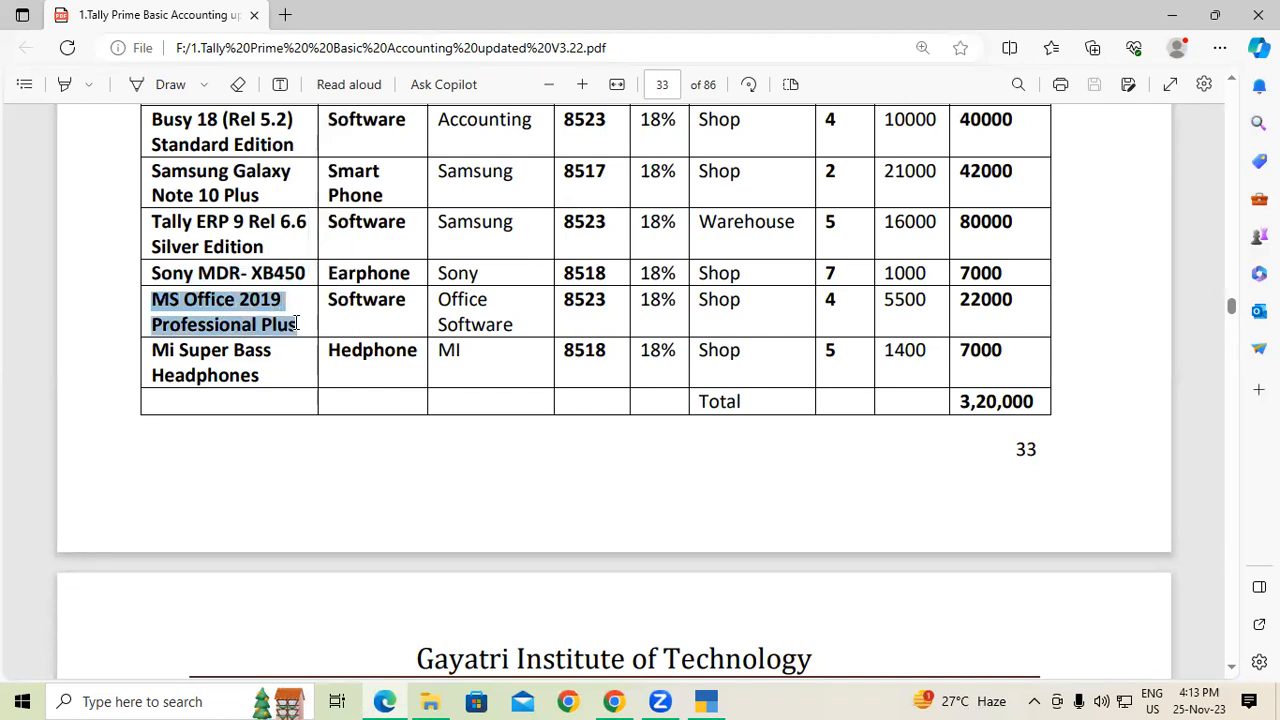
key("alt+Tab")
key("ctrl+v")
key("Return")
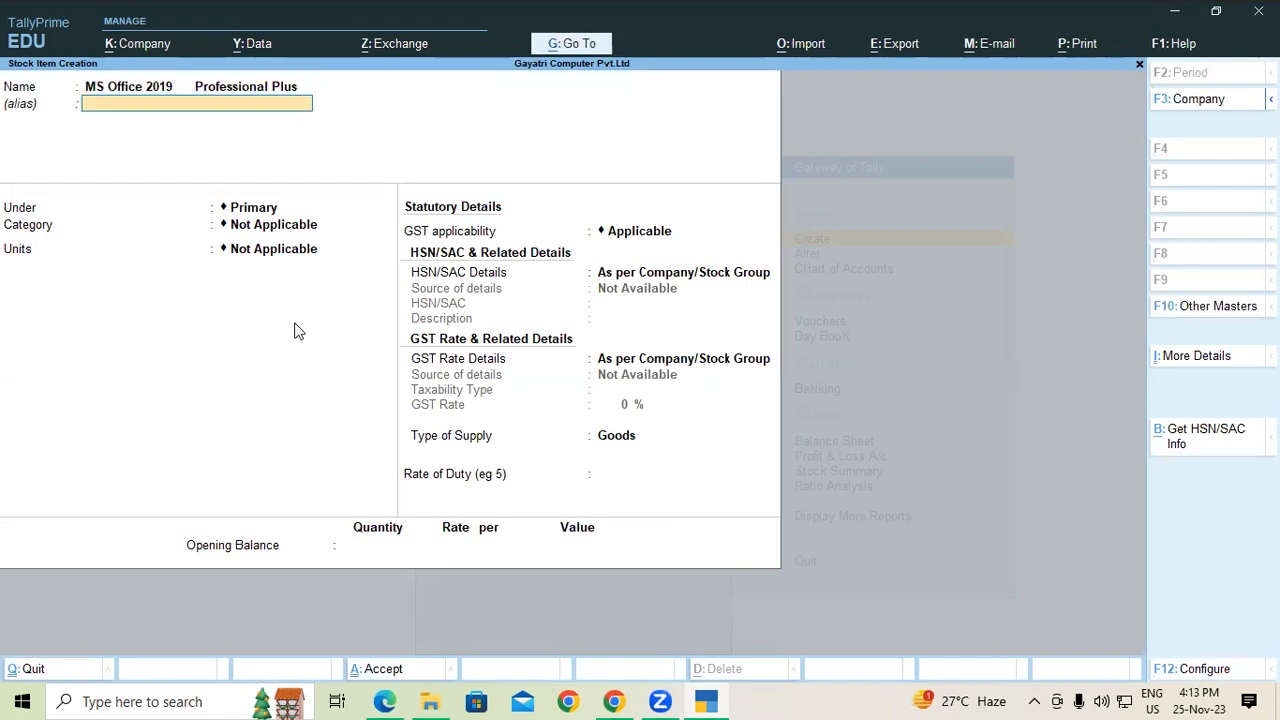
key("Return")
Step: Place MS Office 2019 Professional Plus under the Software group with category Office Software and unit pcs, keeping the default GST details
type("So")
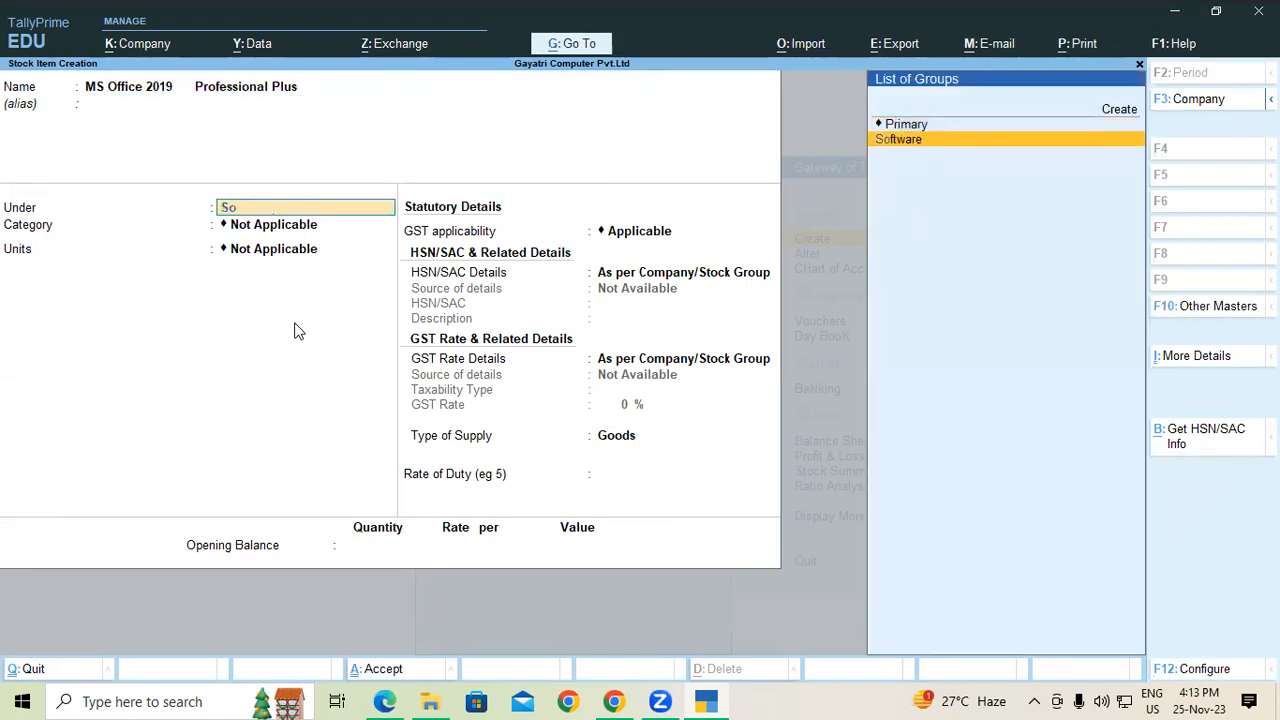
key("Return")
type("Of")
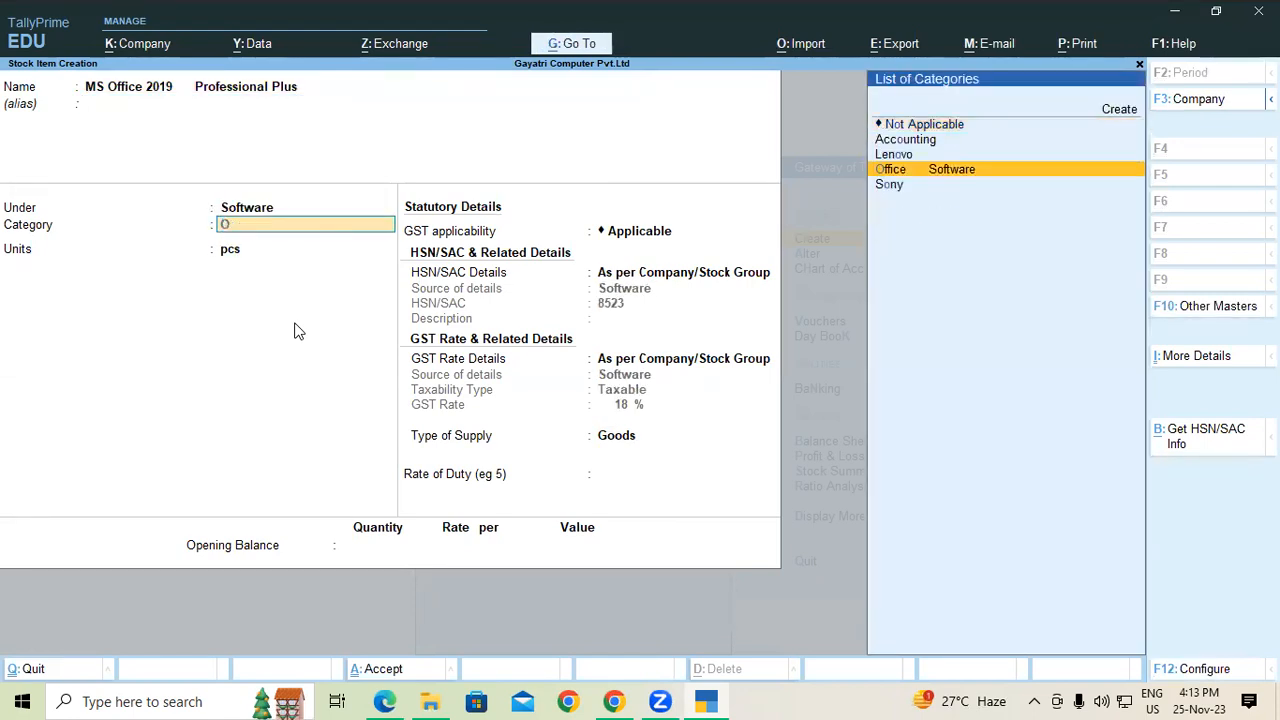
key("Return")
key("Return")
key("Return")
key("Return")
key("Return")
key("Return")
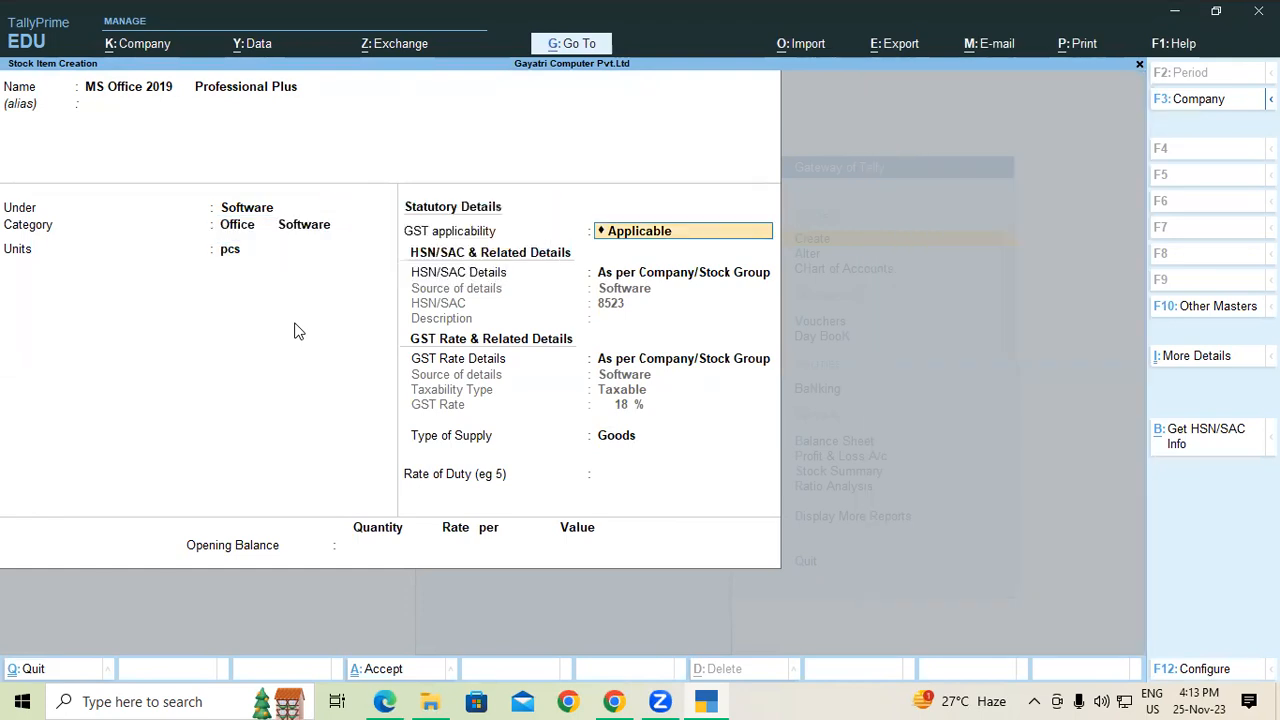
key("Return")
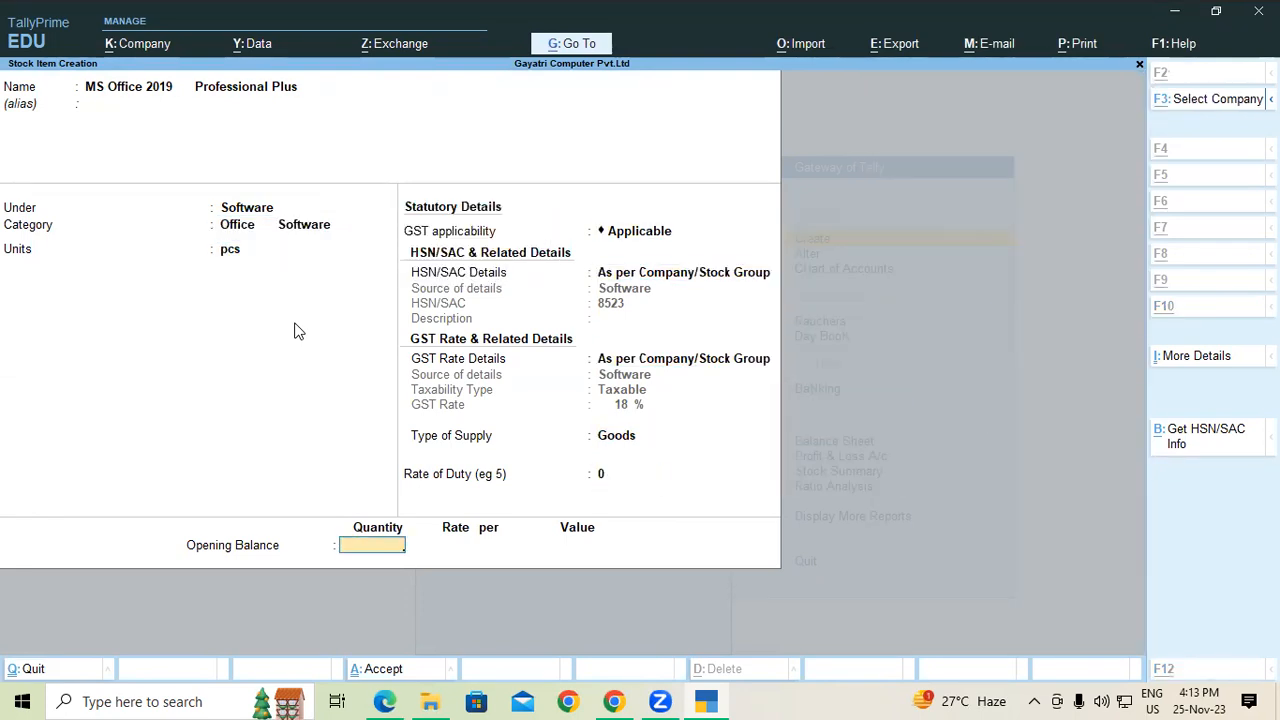
Step: Look up the MS Office 2019 Professional Plus quantity in the PDF and enter an opening balance of 4 pcs in TallyPrime
key("alt+Tab")
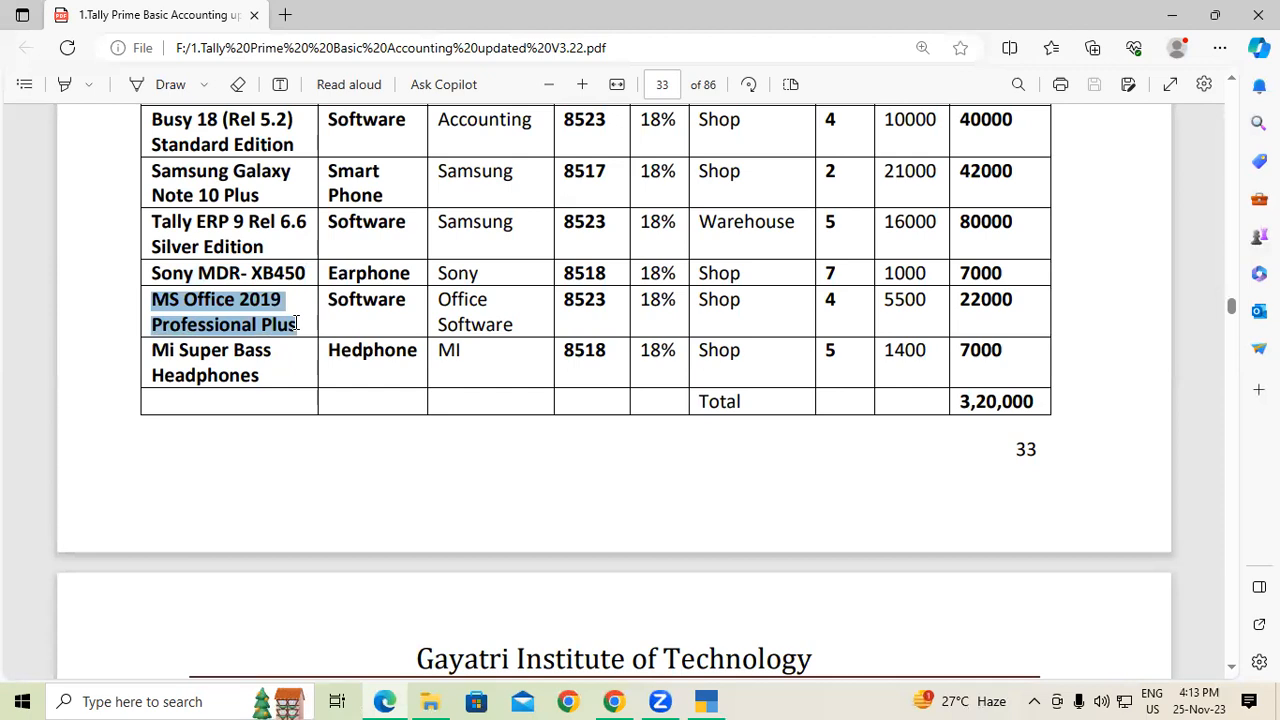
key("alt+Tab")
type("4")
key("Return")
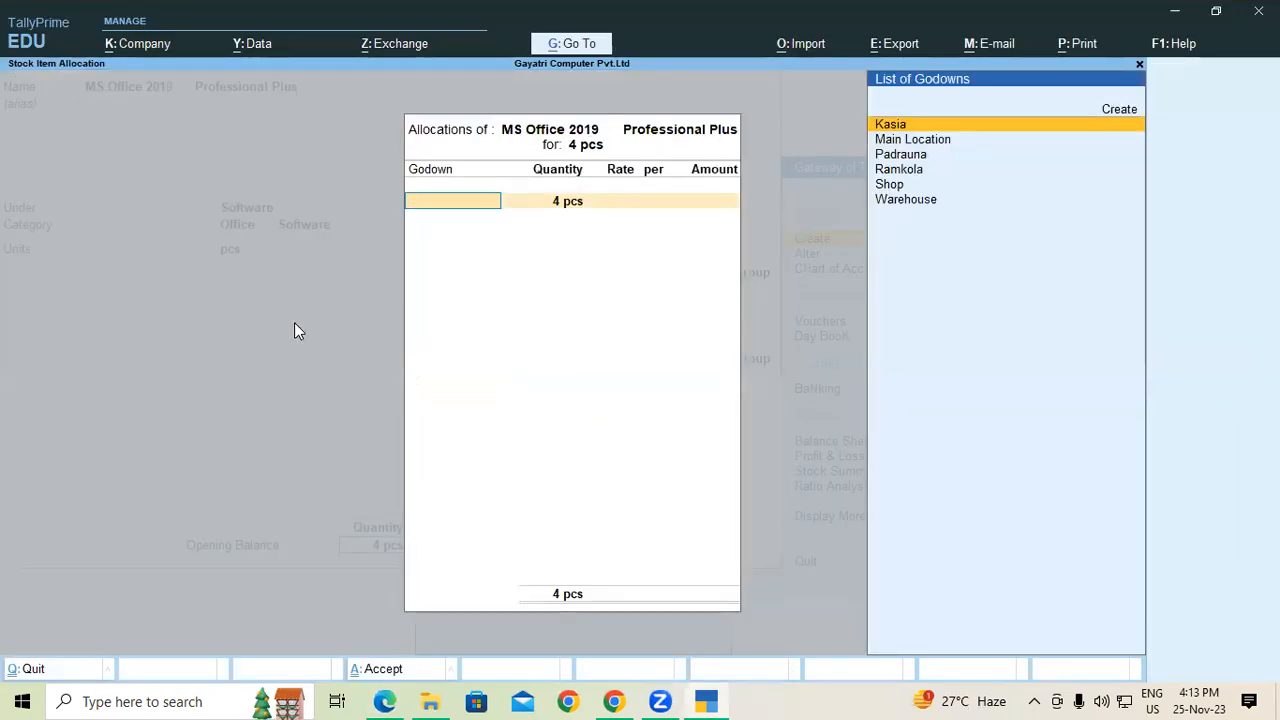
Step: Allocate the 4 pcs of MS Office 2019 Professional Plus to the Shop godown
key("Down")
key("Down")
key("Down")
key("Down")
key("Return")
key("Return")
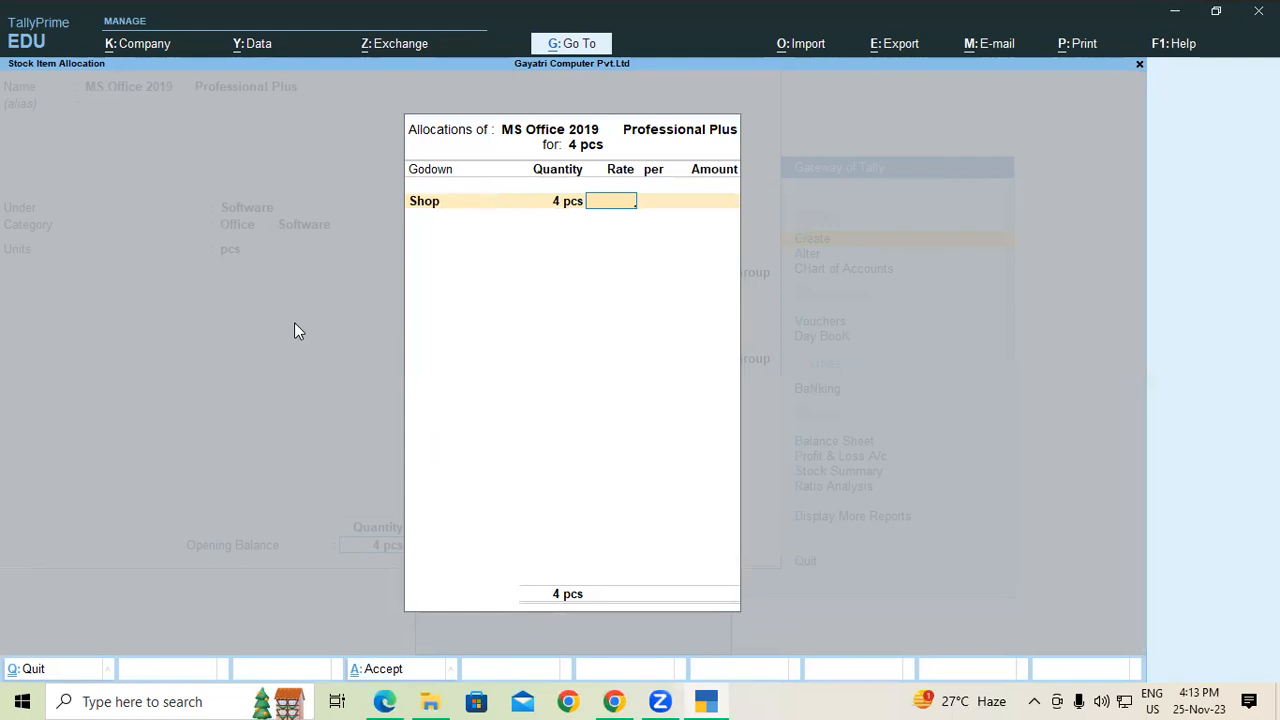
Step: Look up the MS Office 2019 Professional Plus rate in the PDF, enter 5,500 per pcs in TallyPrime and save the stock item
key("alt+Tab")
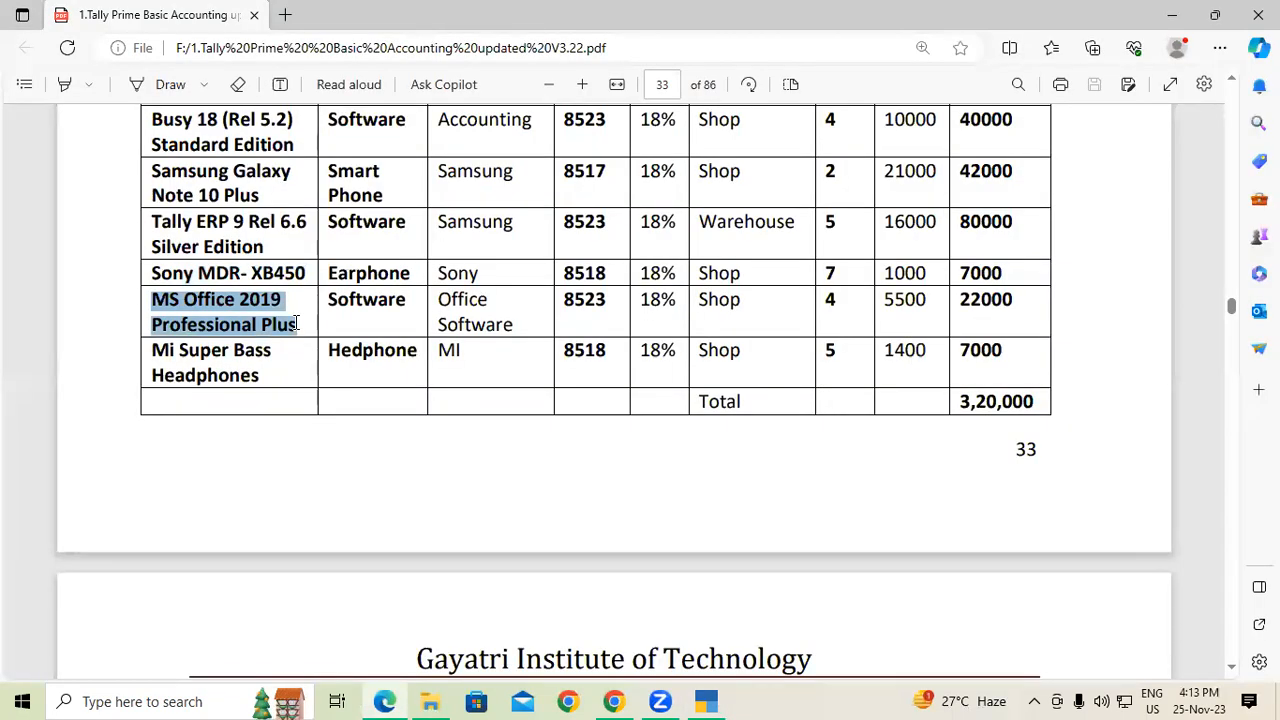
key("alt+Tab")
type("5,")
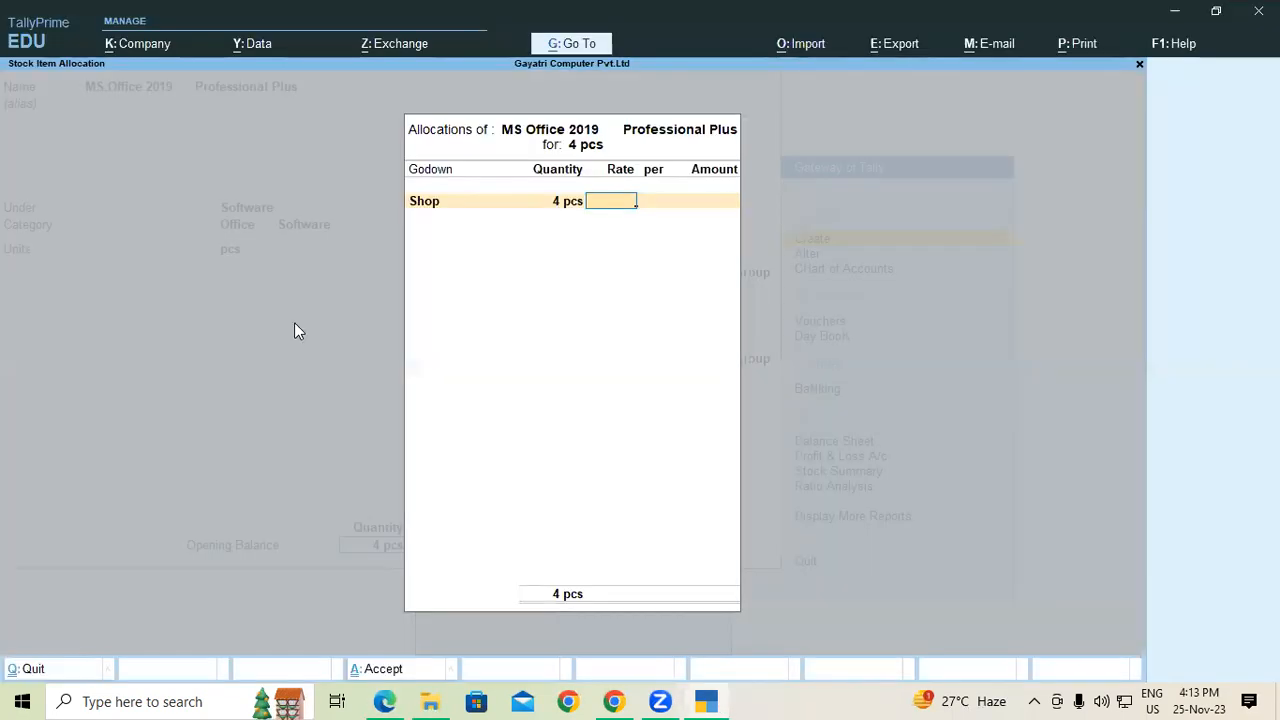
type("500")
key("Return")
key("Return")
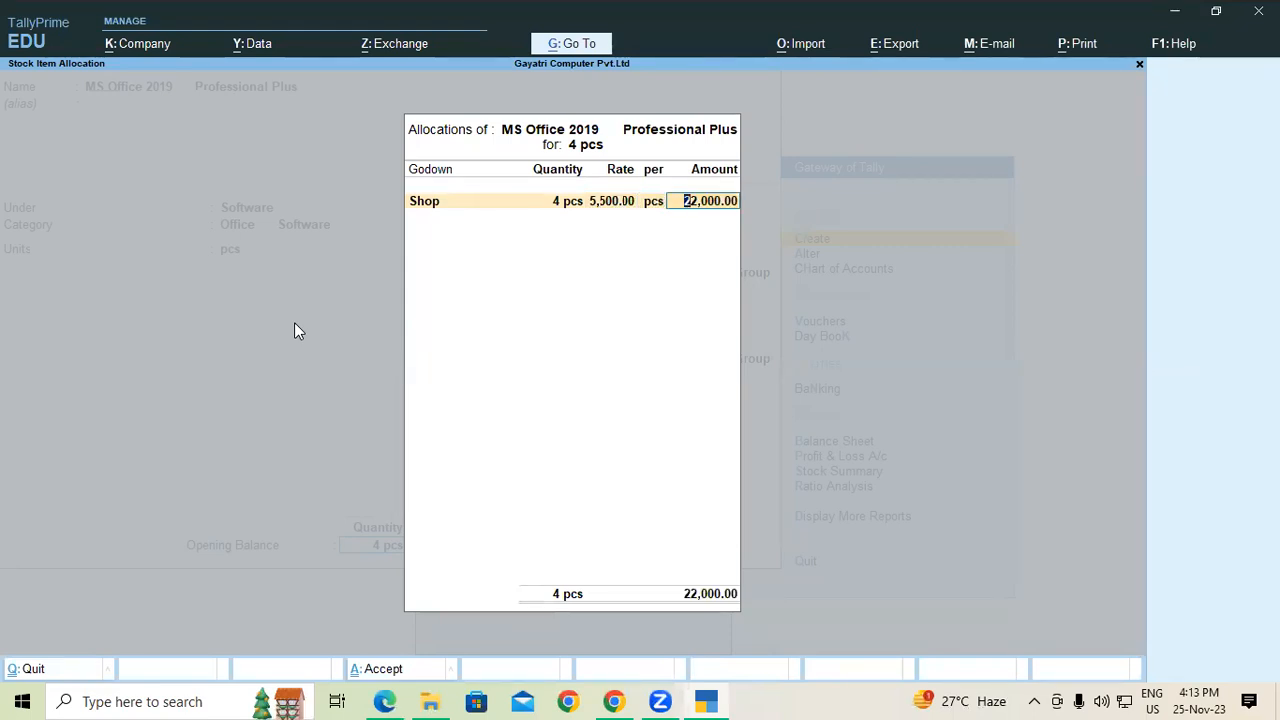
key("Return")
key("Return")
Step: Copy the Mi Super Bass Headphones name from the PDF and enter it as the new stock item's name in TallyPrime
key("alt+Tab")
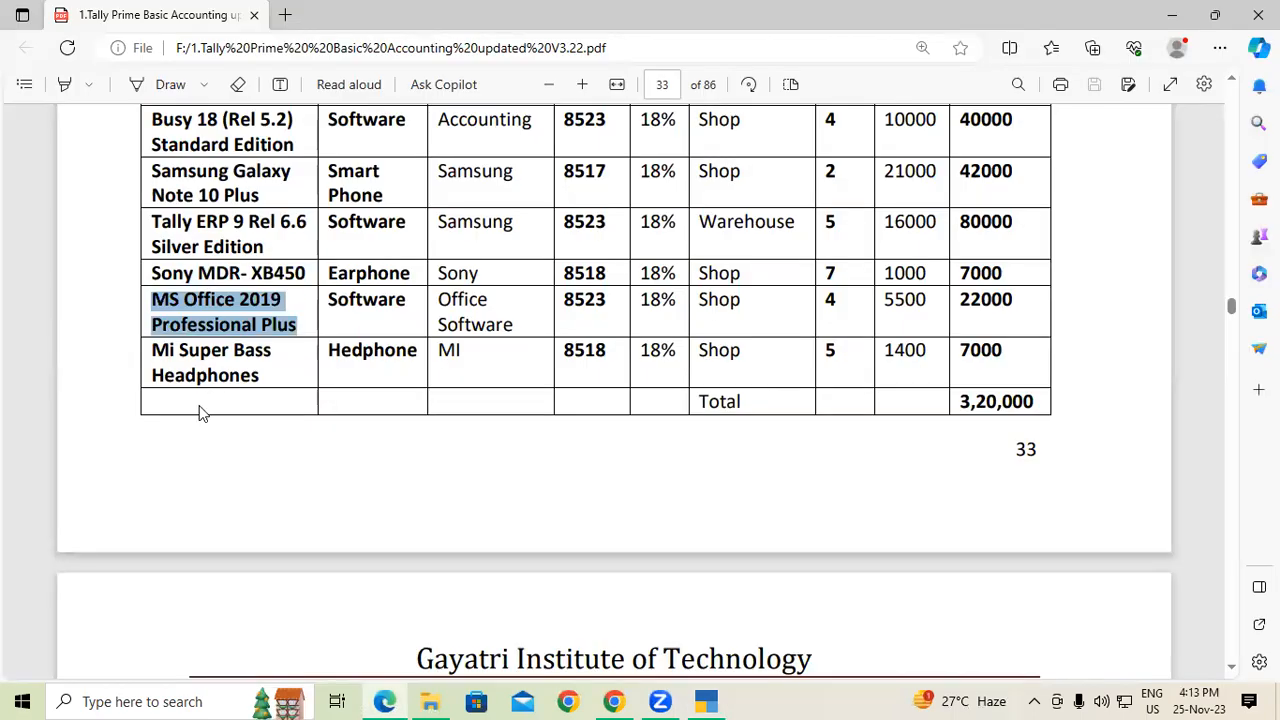
left_click(147, 345)
left_click_drag(147, 345, 271, 378)
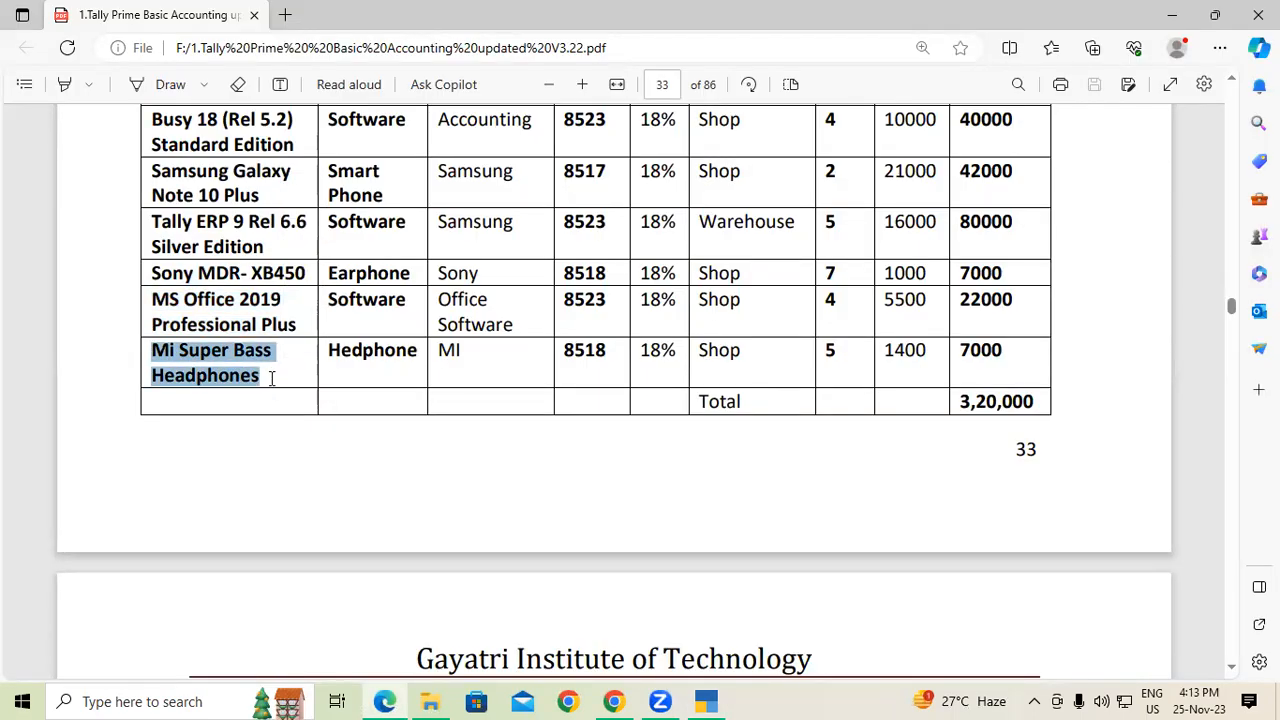
key("ctrl+c")
key("alt+Tab")
key("ctrl+alt+v")
key("Return")
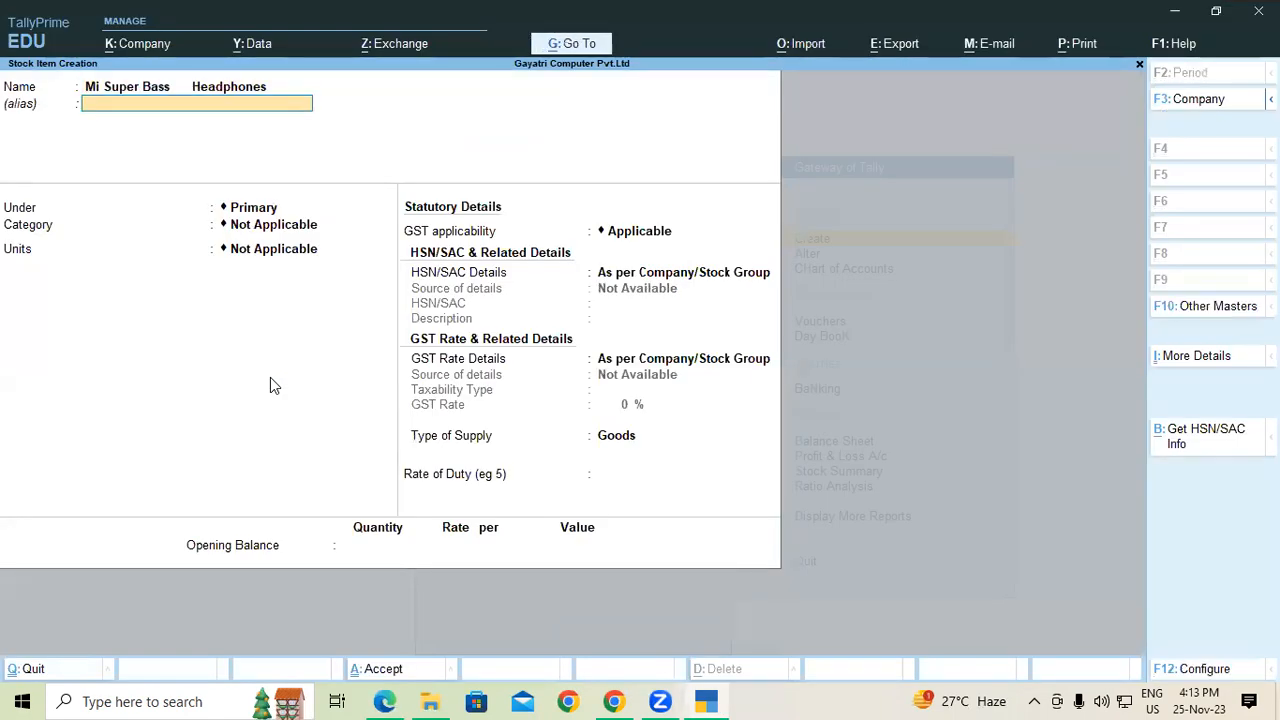
Step: Place Mi Super Bass Headphones under the Hedphone group with category MI and unit pcs, keeping the default GST details
key("Return")
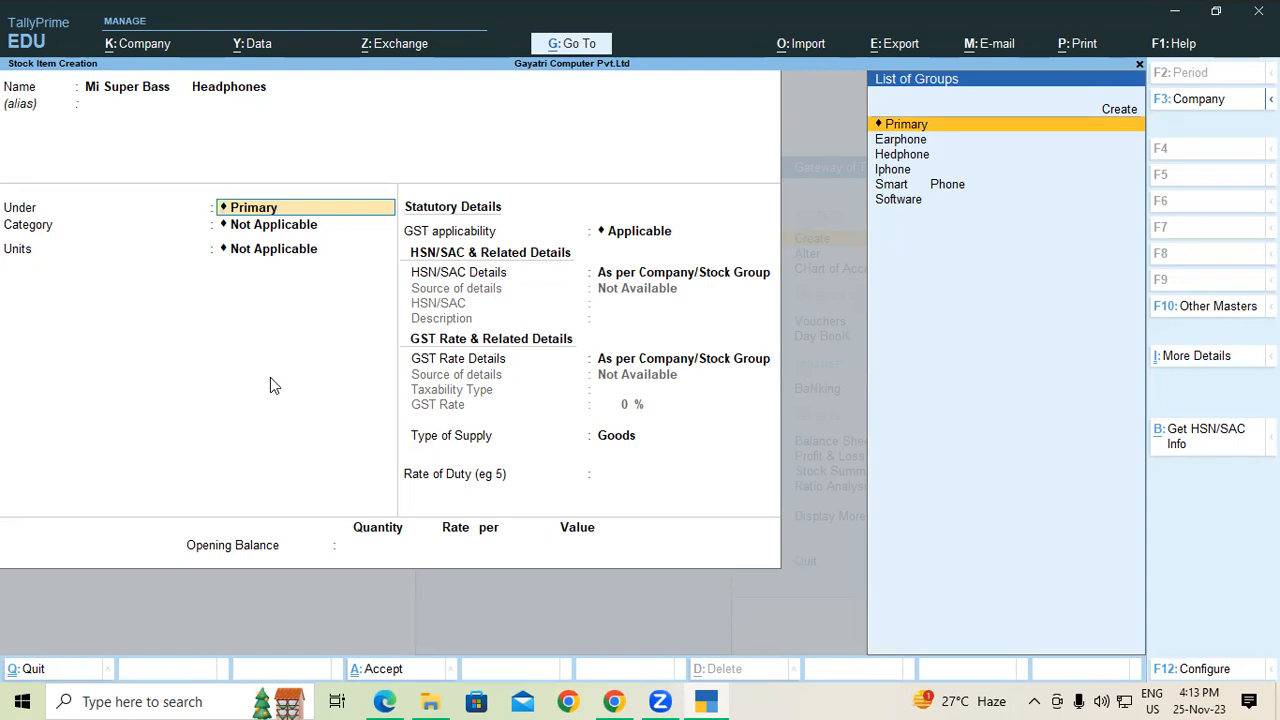
type("h")
key("Return")
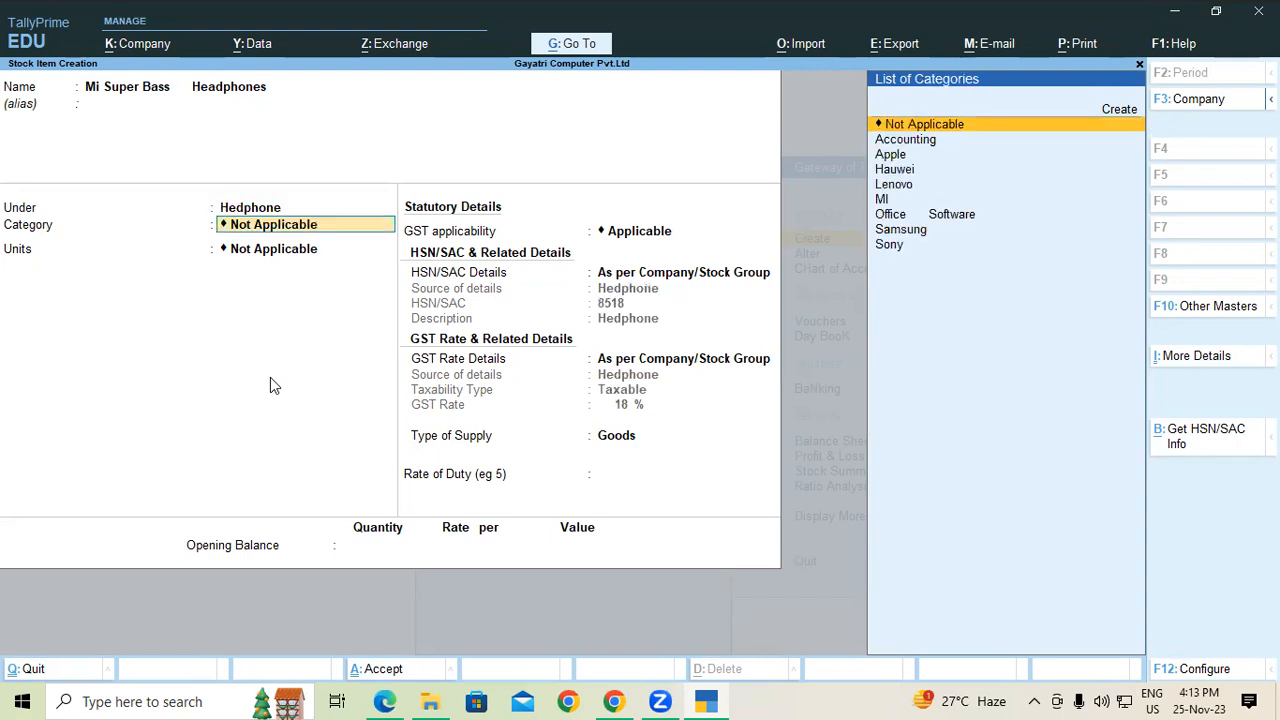
type("Mi")
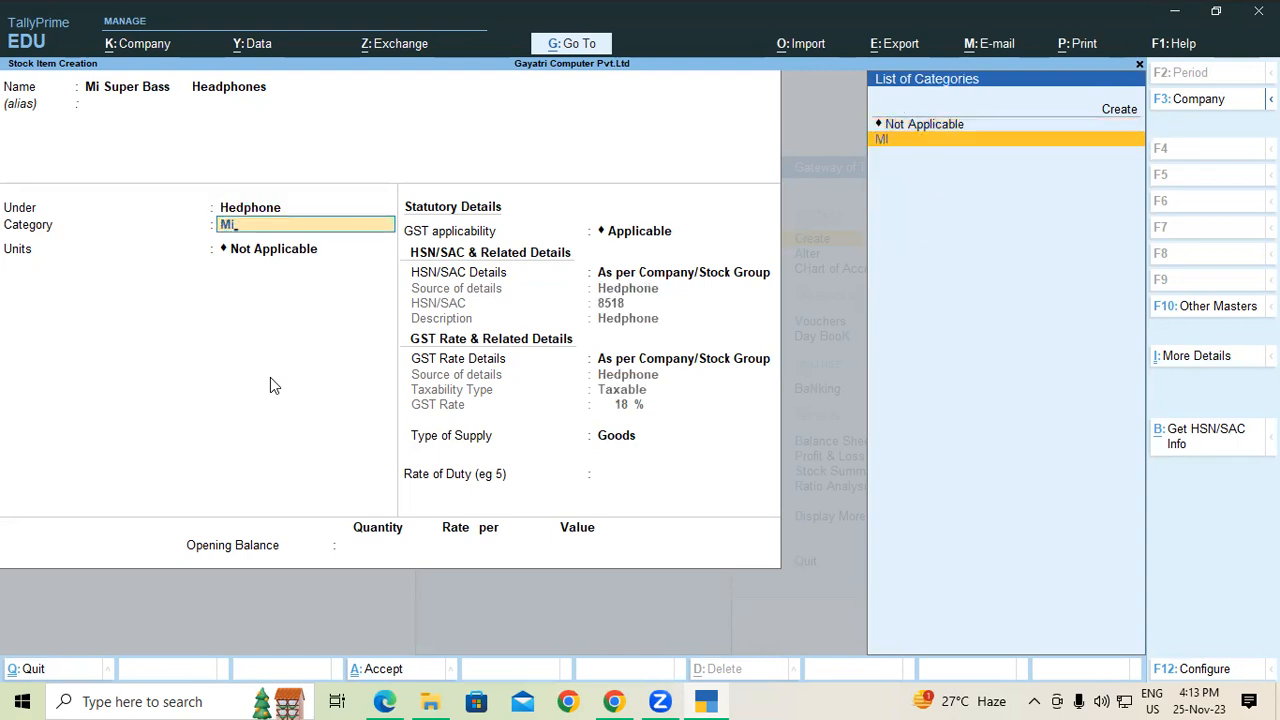
key("Return")
key("Down")
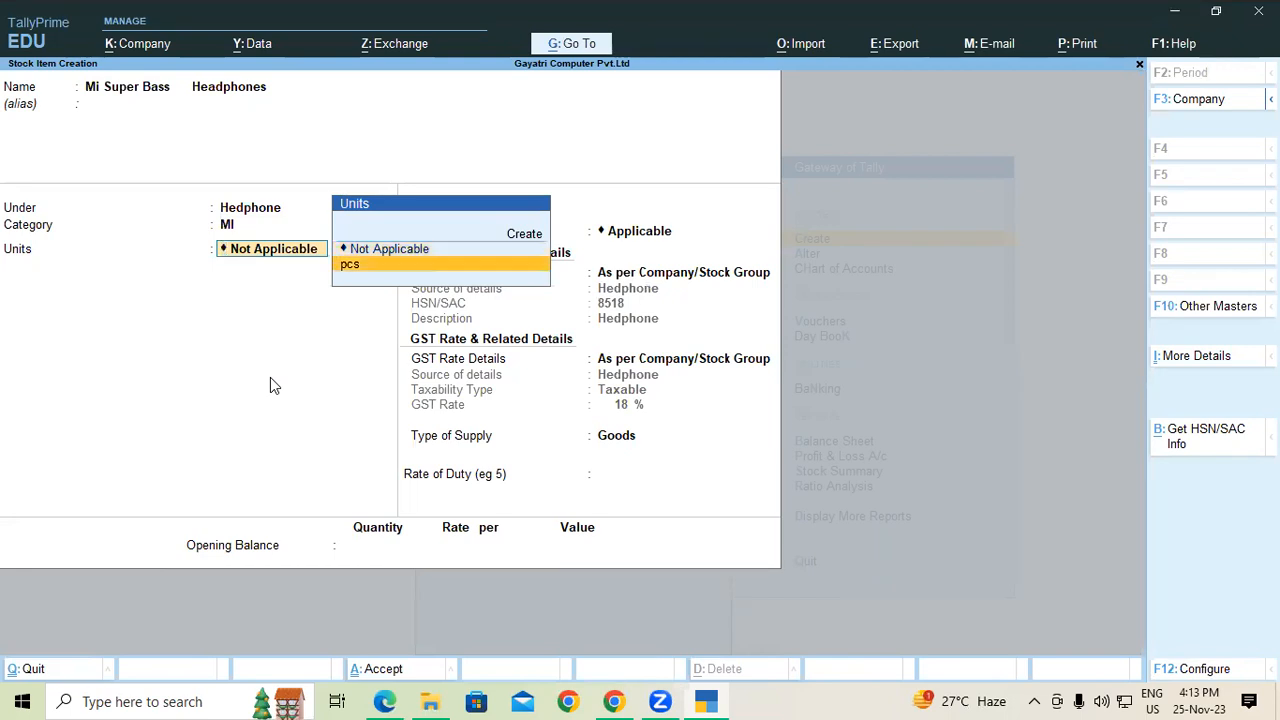
key("Return")
key("Return")
key("Return")
key("Return")
key("Return")
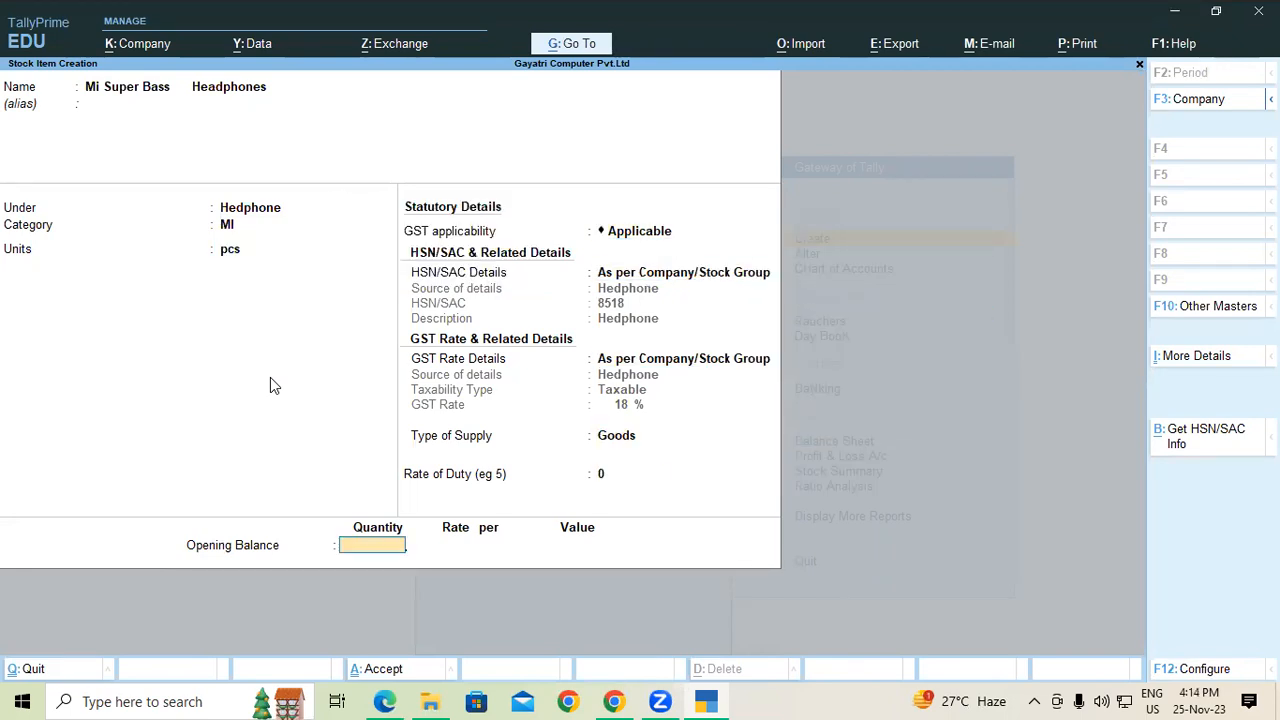
Step: Look up the Mi Super Bass Headphones row in the PDF and enter an opening balance of 4 pcs in TallyPrime
key("alt+Tab")
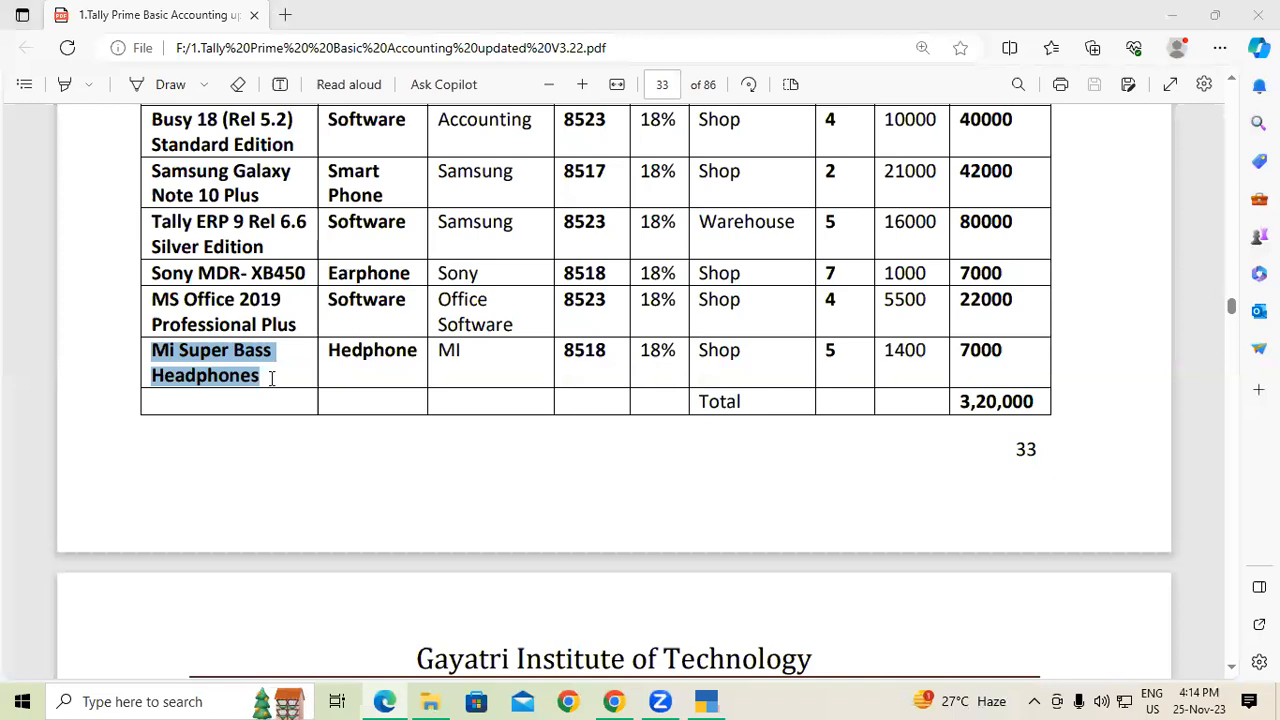
key("alt+Tab")
type("4")
key("Return")
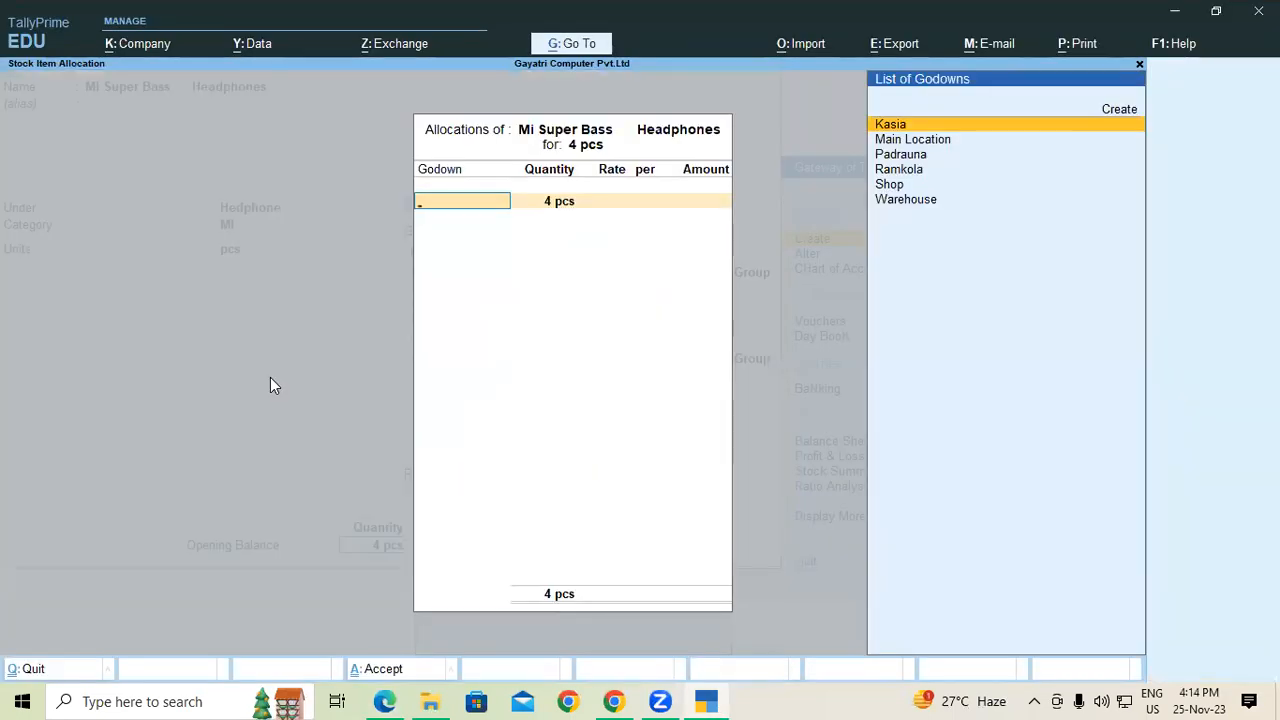
Step: Allocate the Mi Super Bass Headphones opening stock to the Shop godown
key("Up")
key("Down")
key("Down")
key("Down")
key("Down")
key("Down")
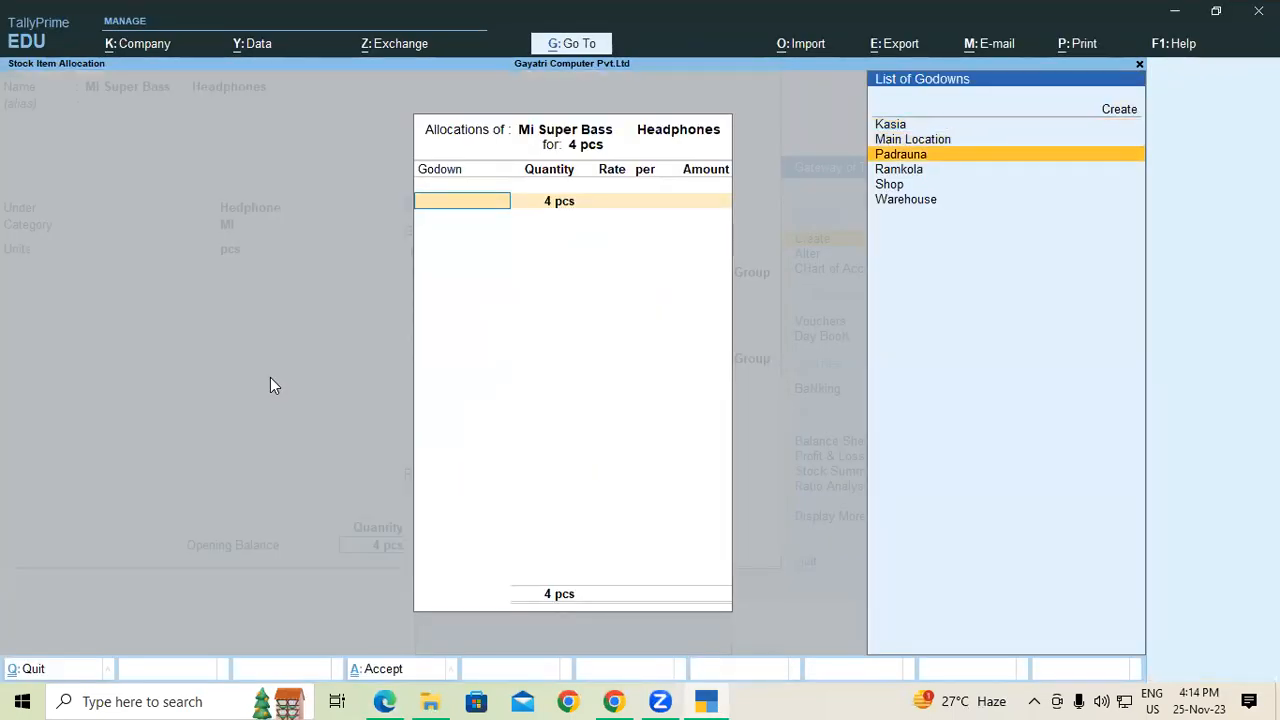
key("Return")
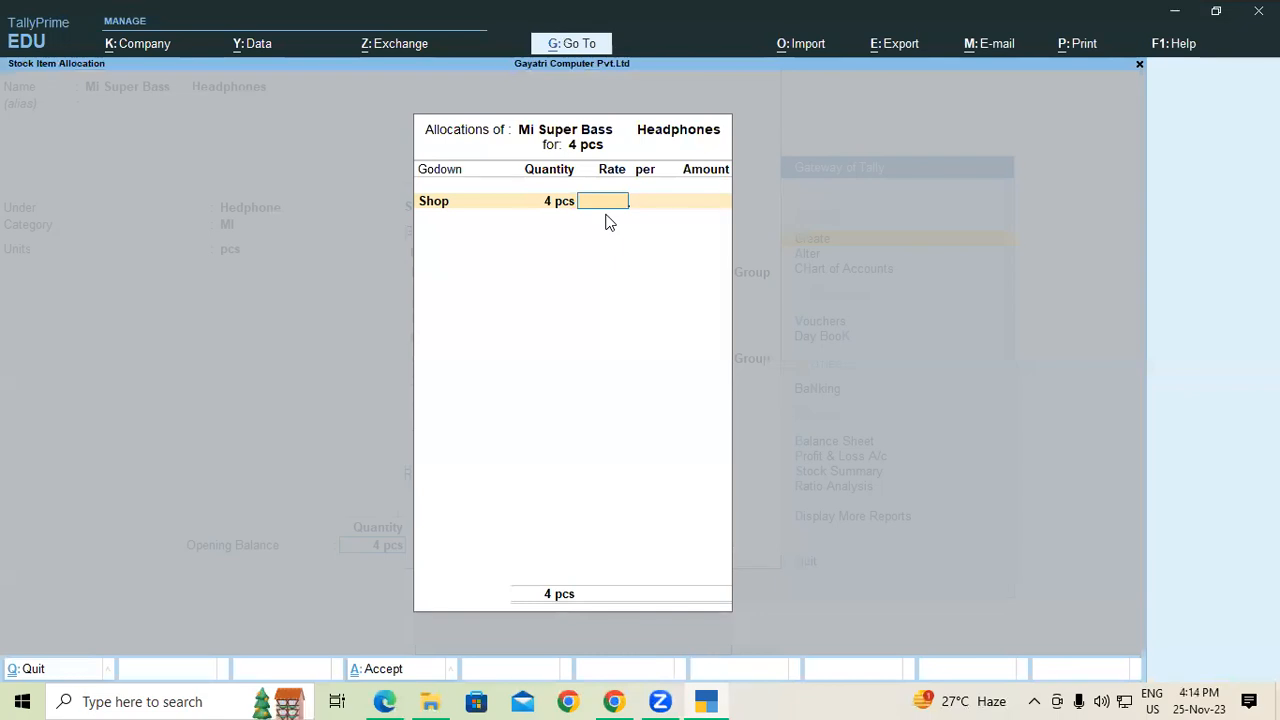
Step: Check the Mi Super Bass Headphones row in the PDF, then try to change the Shop allocation quantity to 5 pcs in TallyPrime
key("alt+Tab")
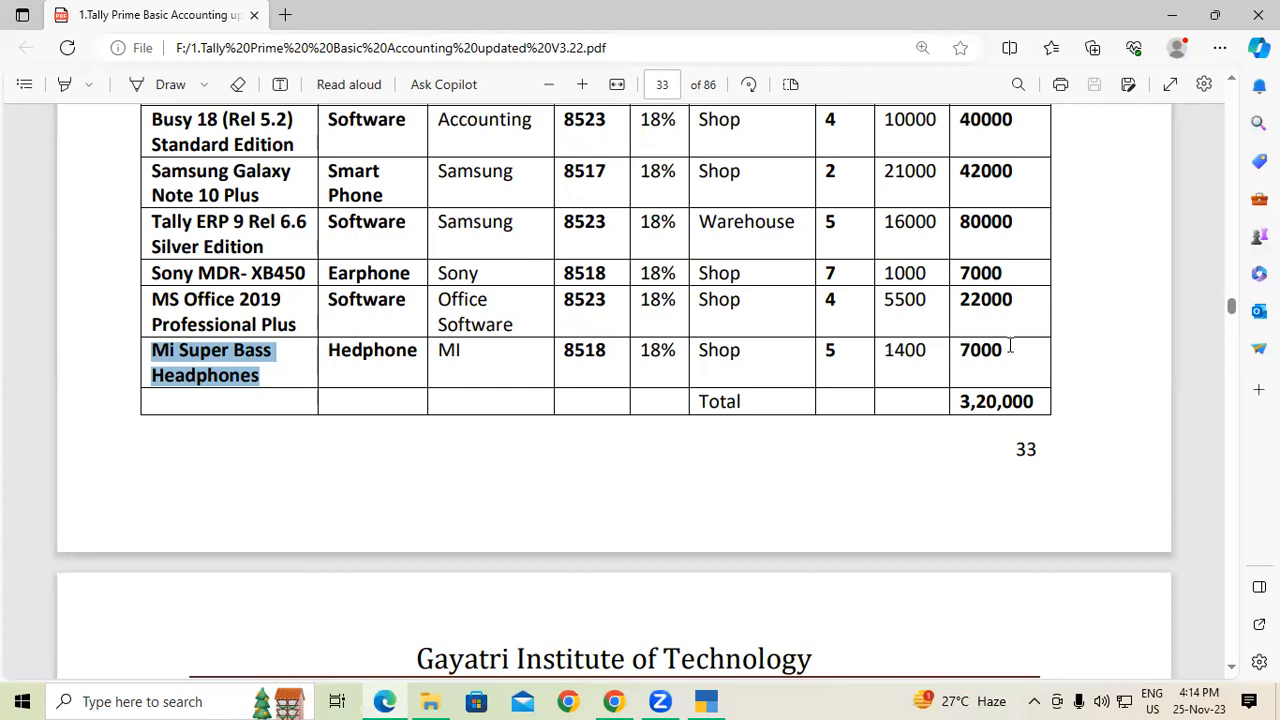
left_click_drag(882, 358, 940, 346)
left_click(940, 346)
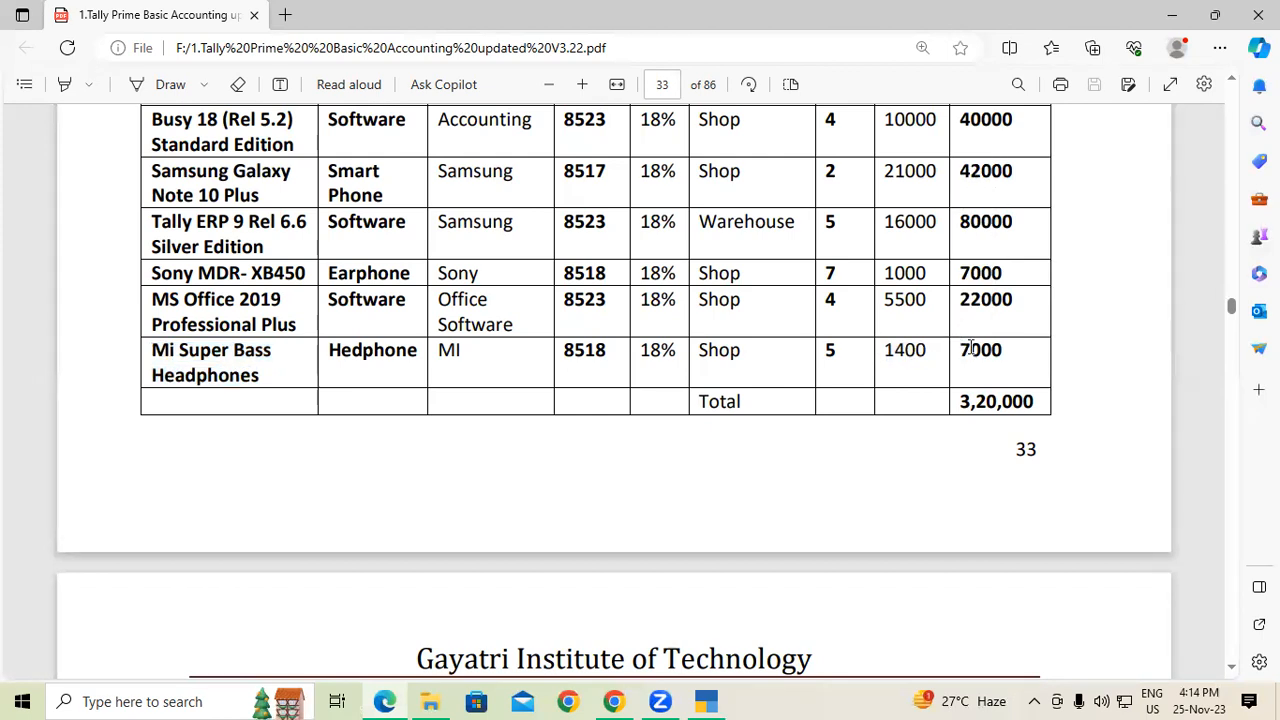
key("alt+Tab")
left_click(557, 205)
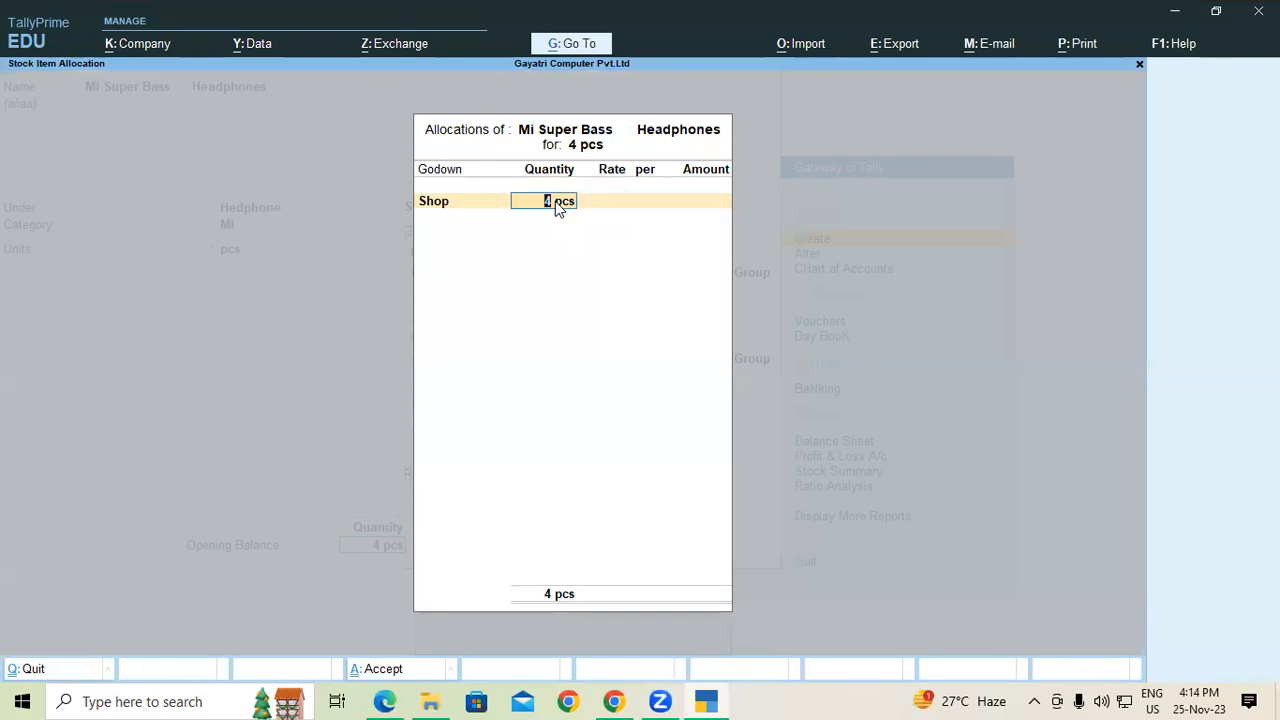
key("Return")
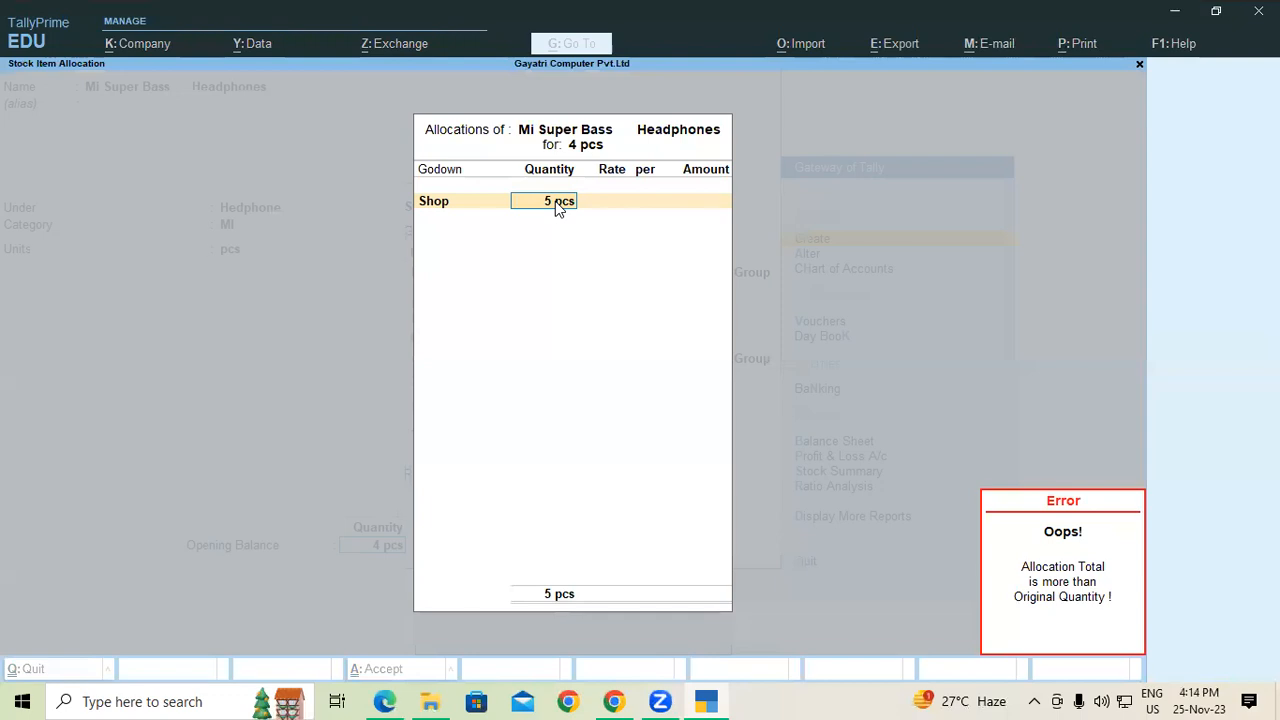
key("Escape")
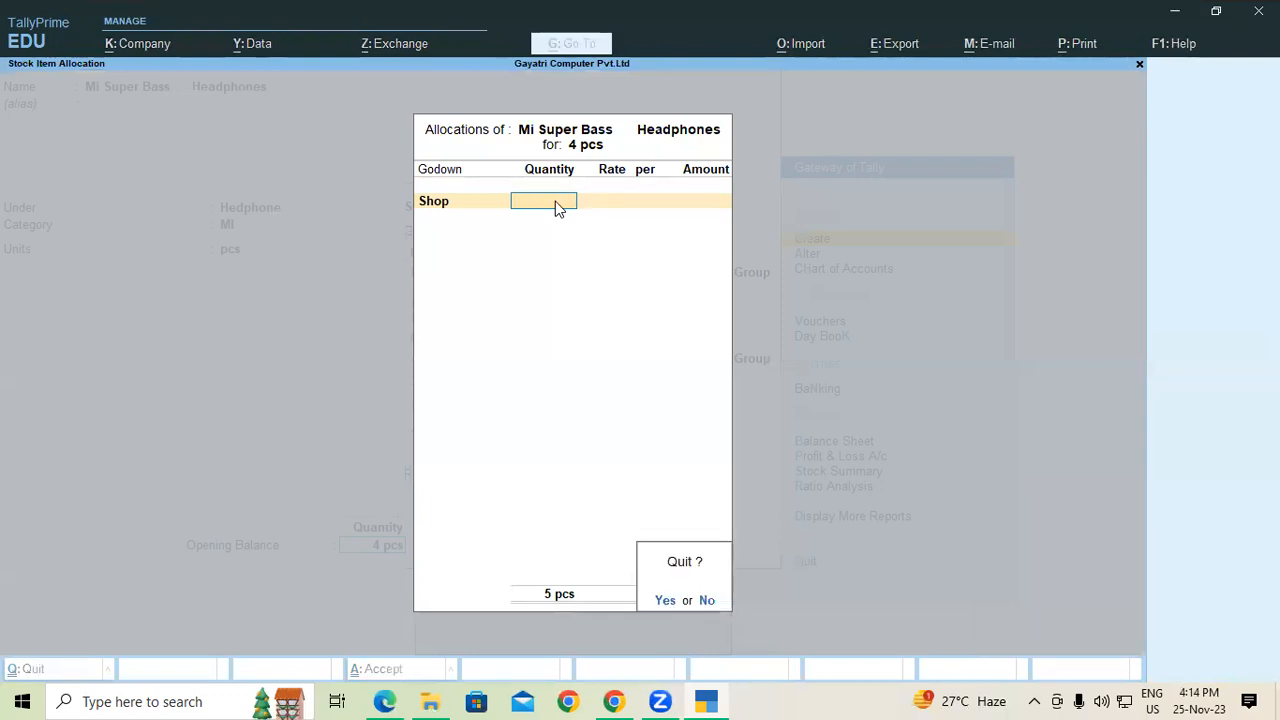
key("y")
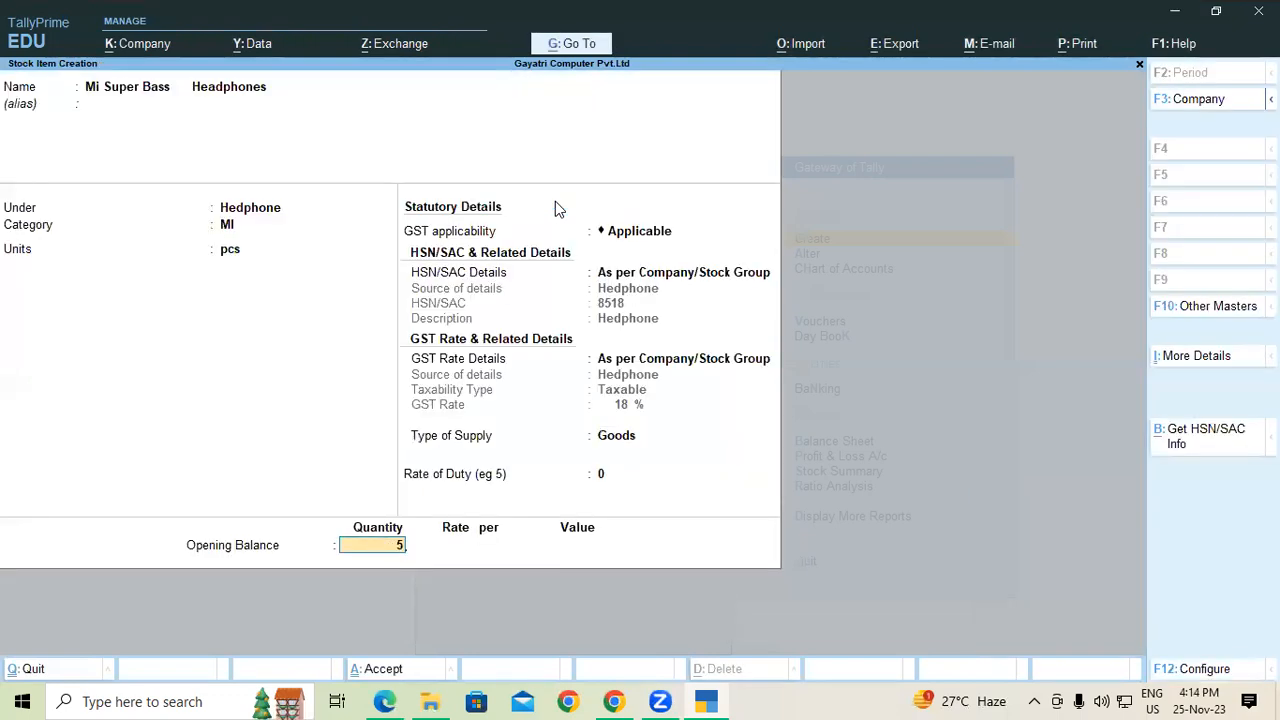
Step: Set the Mi Super Bass Headphones opening balance to 5 pcs and keep its allocation to the Shop godown
key("Return")
key("Return")
key("Return")
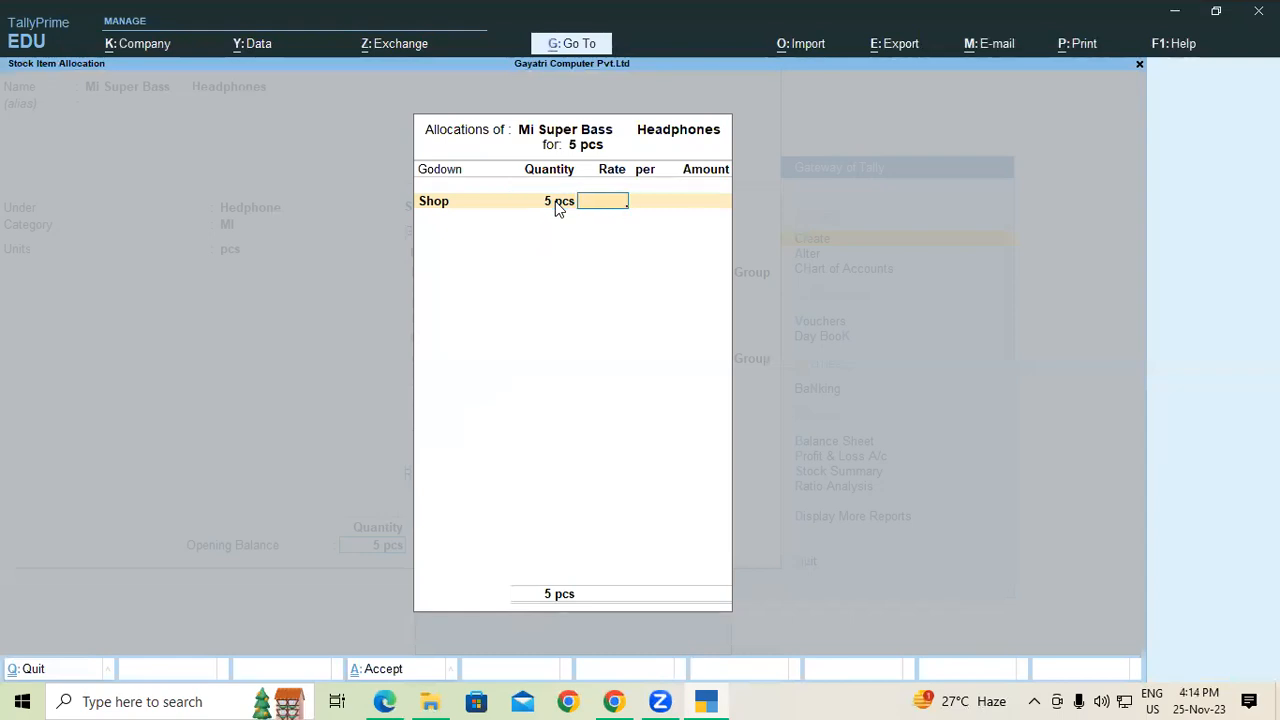
Step: Enter an amount of 7000 for the Mi Super Bass Headphones allocation, save the stock item and leave stock item creation
key("Return")
key("Return")
type("7000")
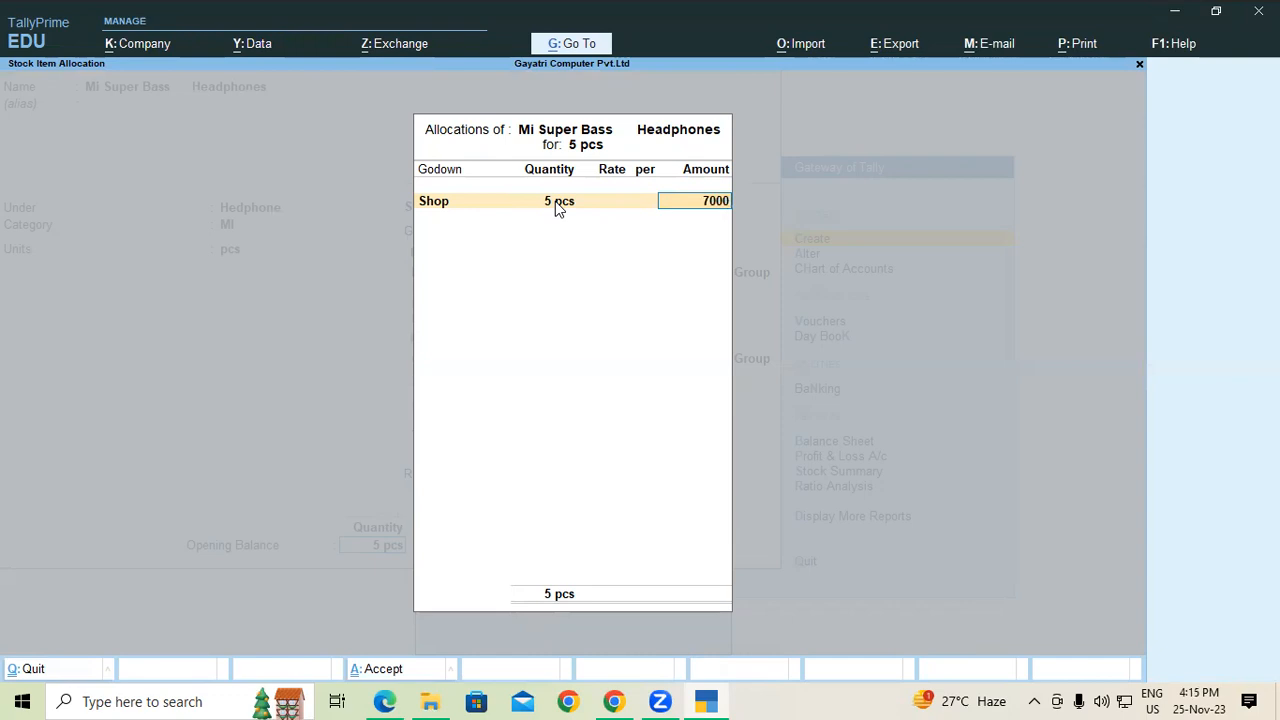
key("Return")
key("Return")
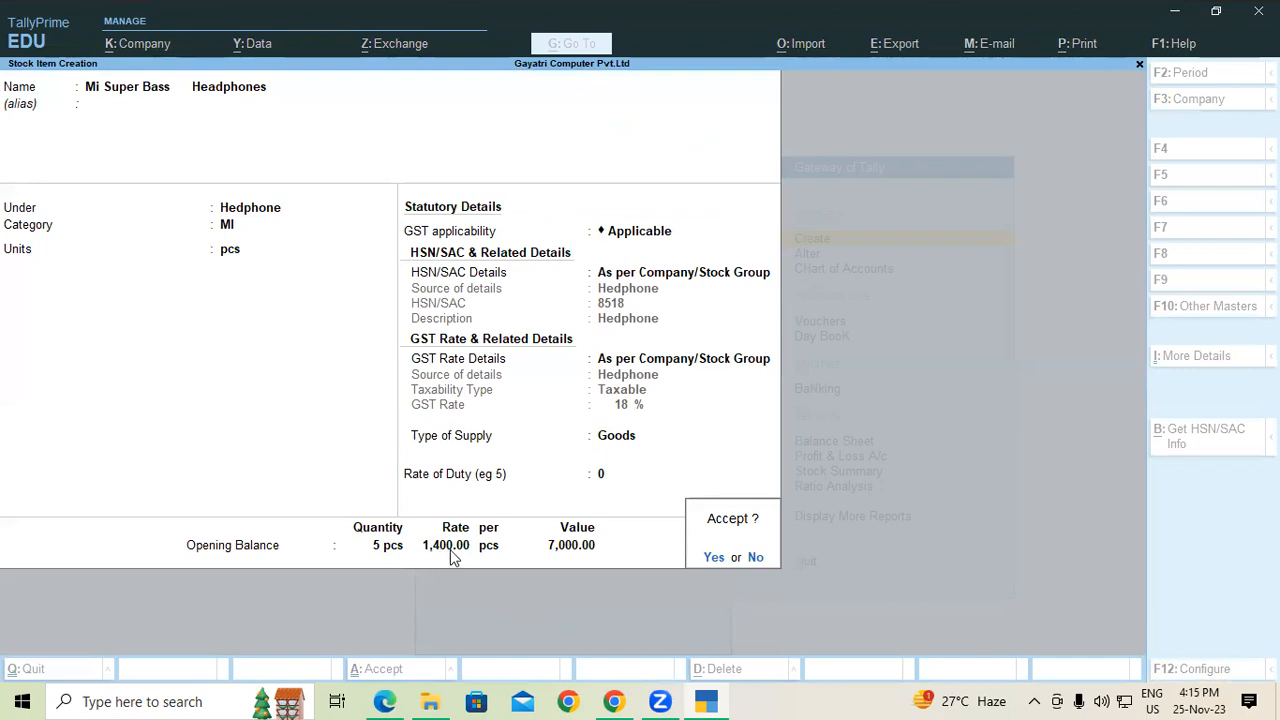
key("Return")
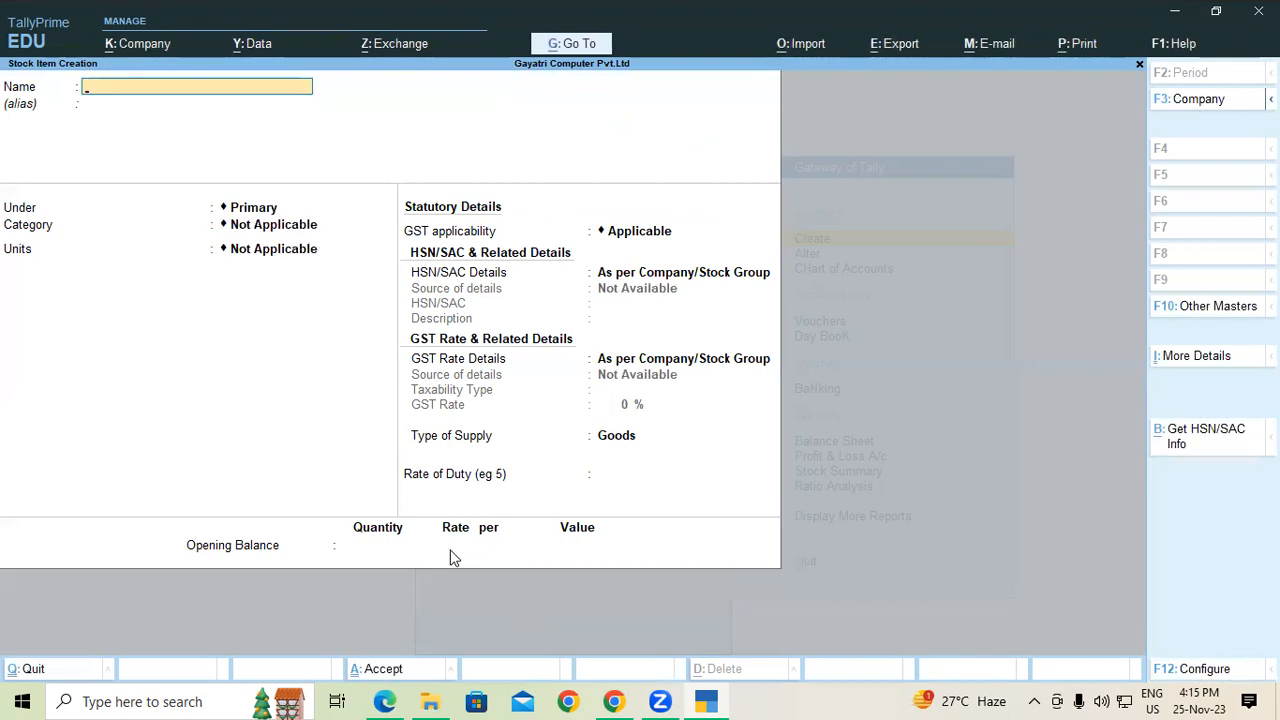
key("Escape")
key("Escape")
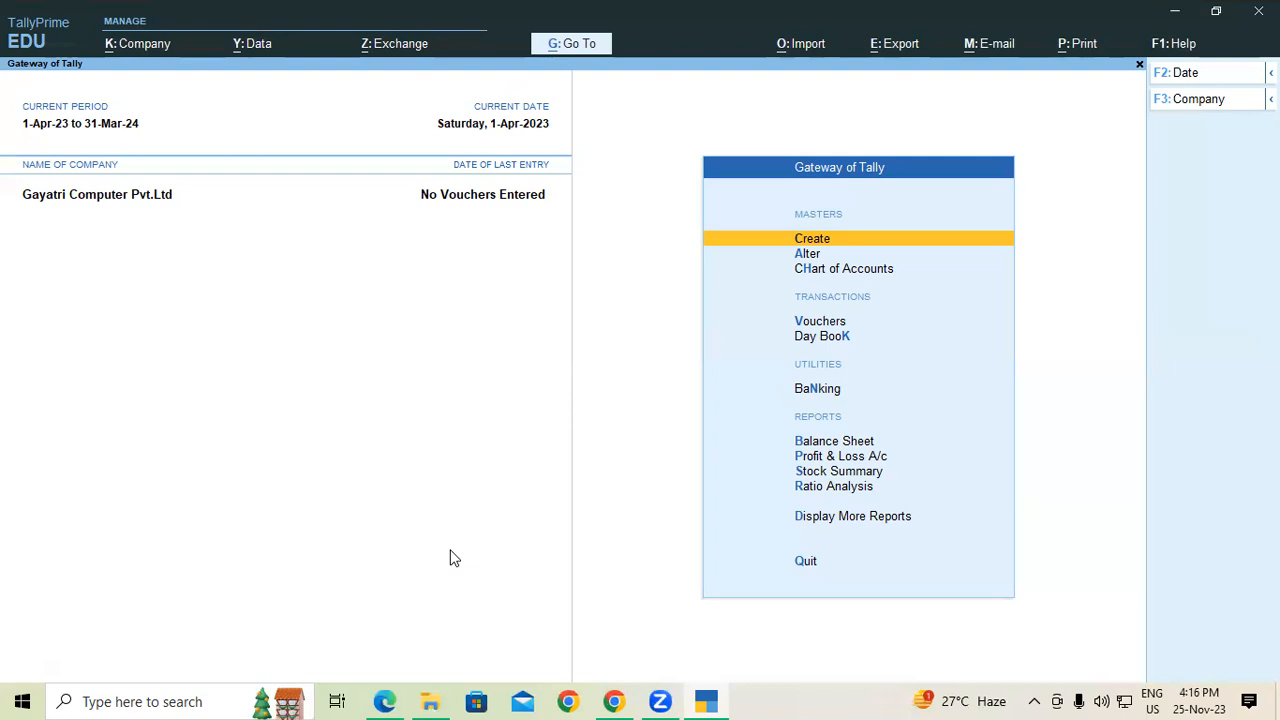
Step: Review the Balance Sheet in its detailed view, including the closing stock under Current Assets, and return to the Gateway of Tally
key("Down")
key("Down")
key("Down")
key("Down")
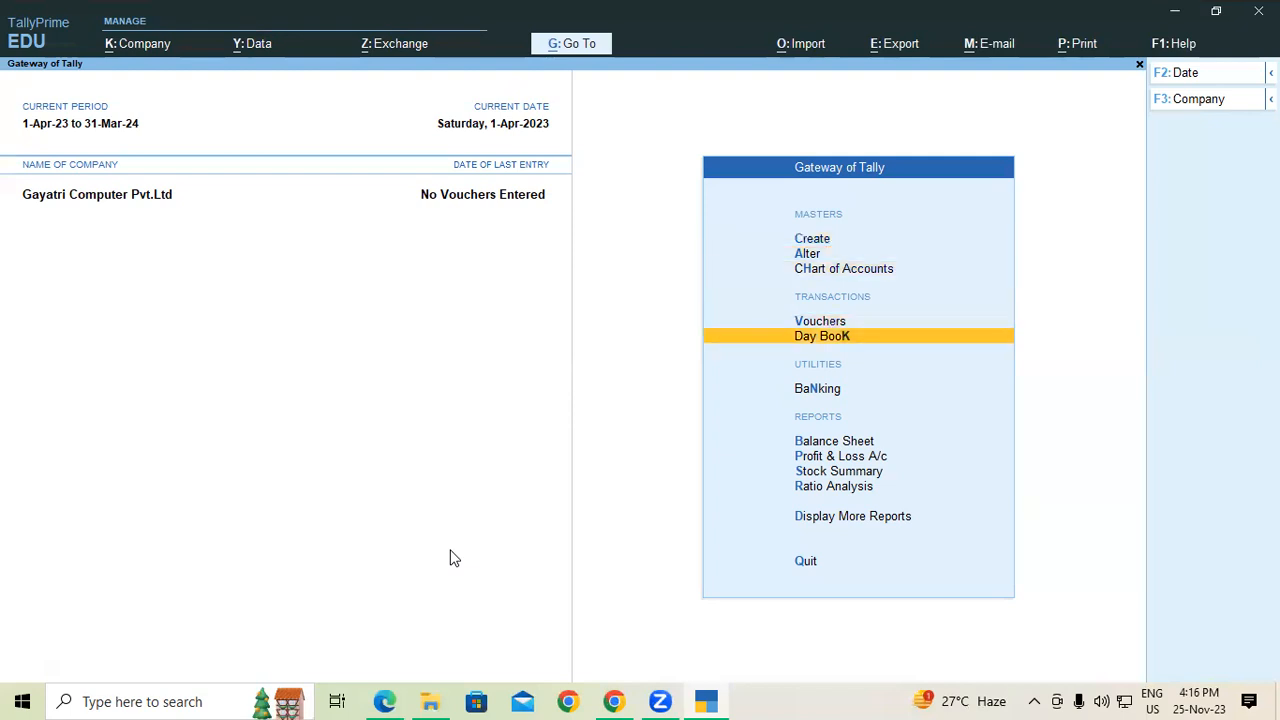
key("Down")
key("Down")
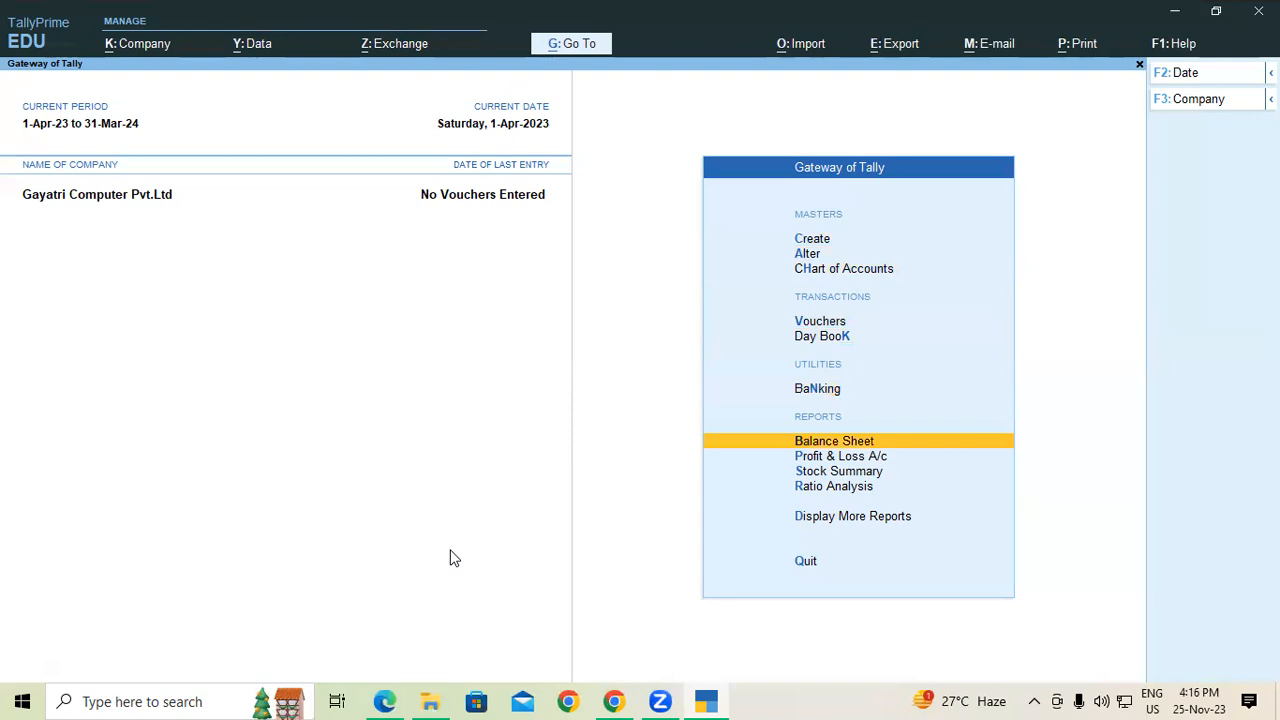
key("Return")
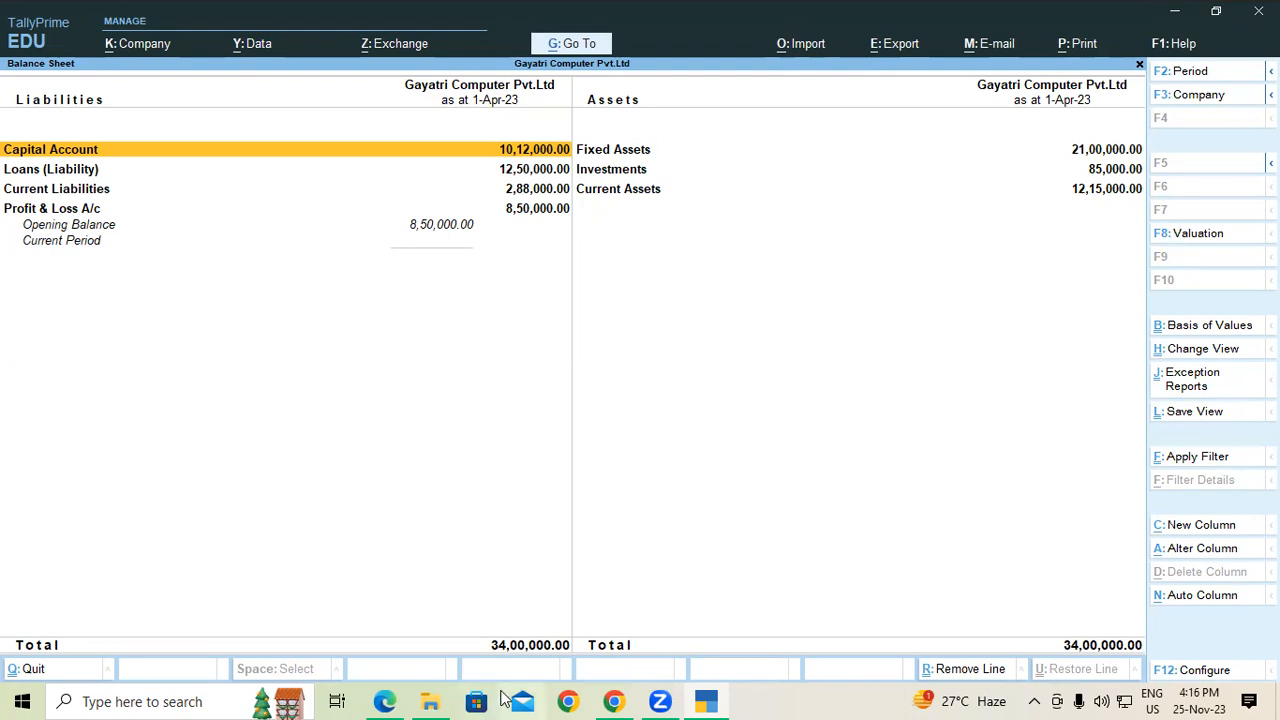
key("F2")
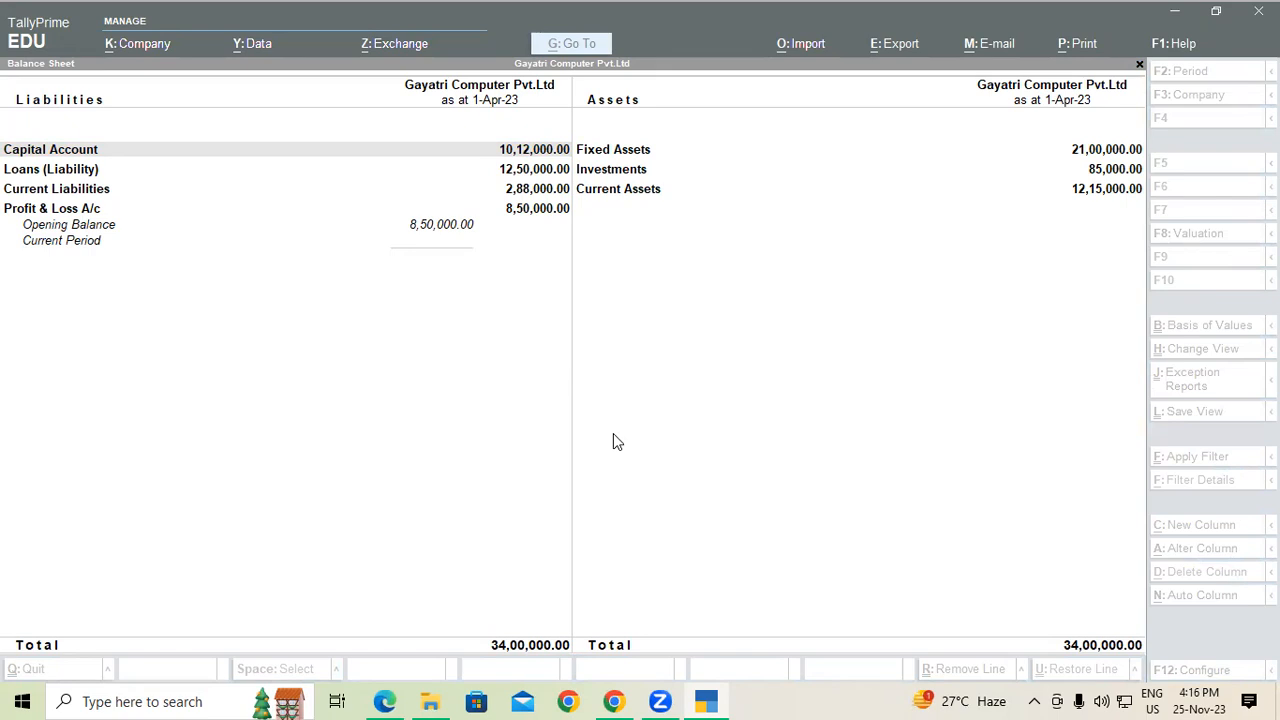
left_click(459, 452)
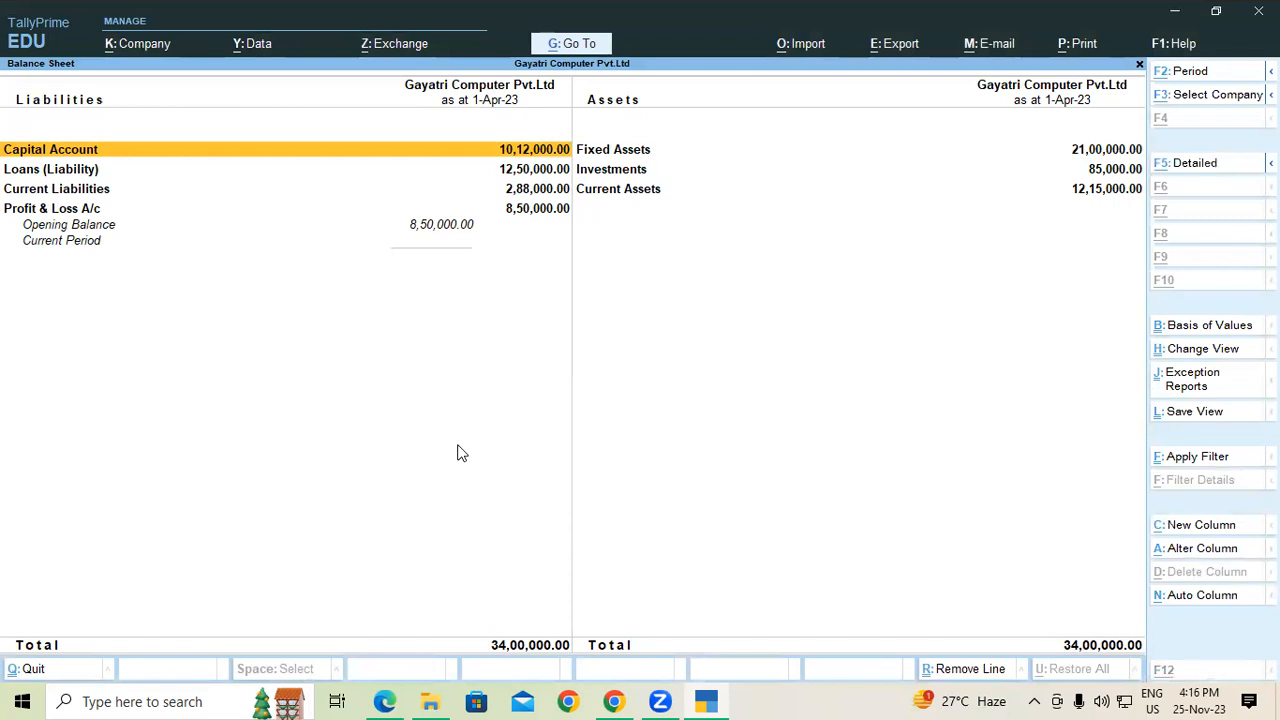
key("alt+F5")
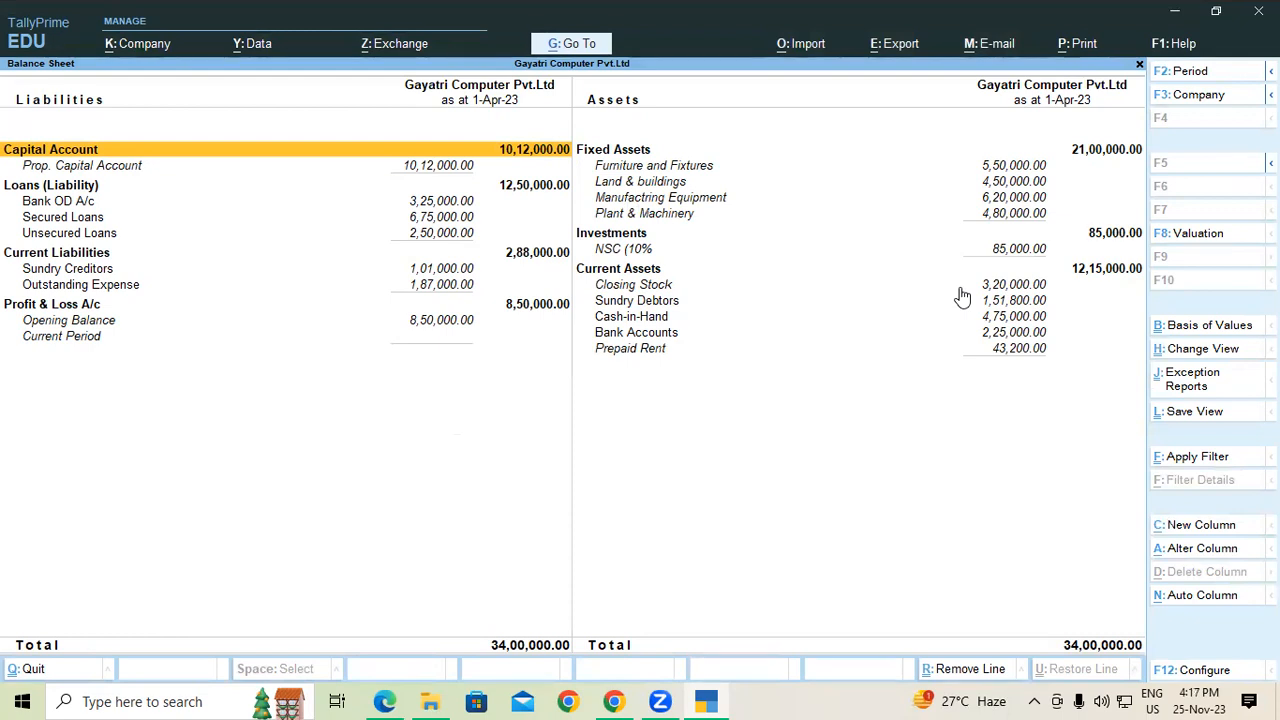
key("Escape")
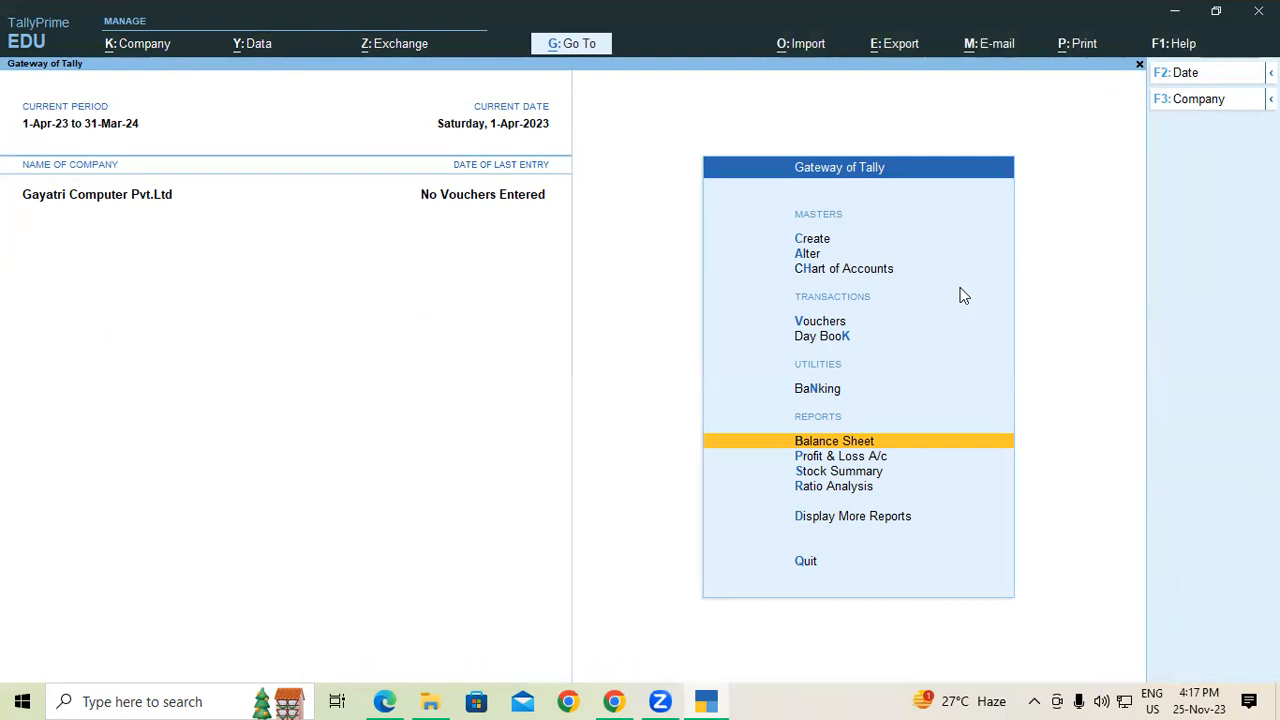
Step: Review the Stock Summary in detailed form, showing each item's quantity, rate and value under its stock group, and close the report
key("Down")
key("Down")
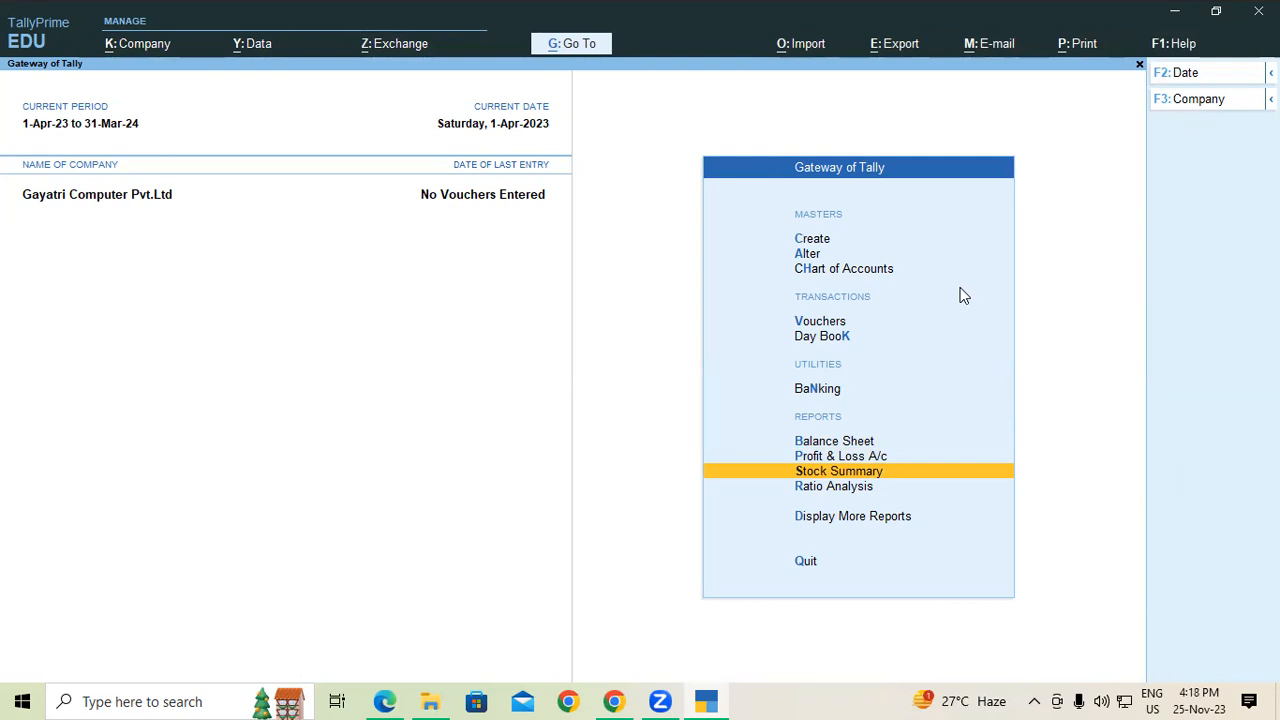
key("Return")
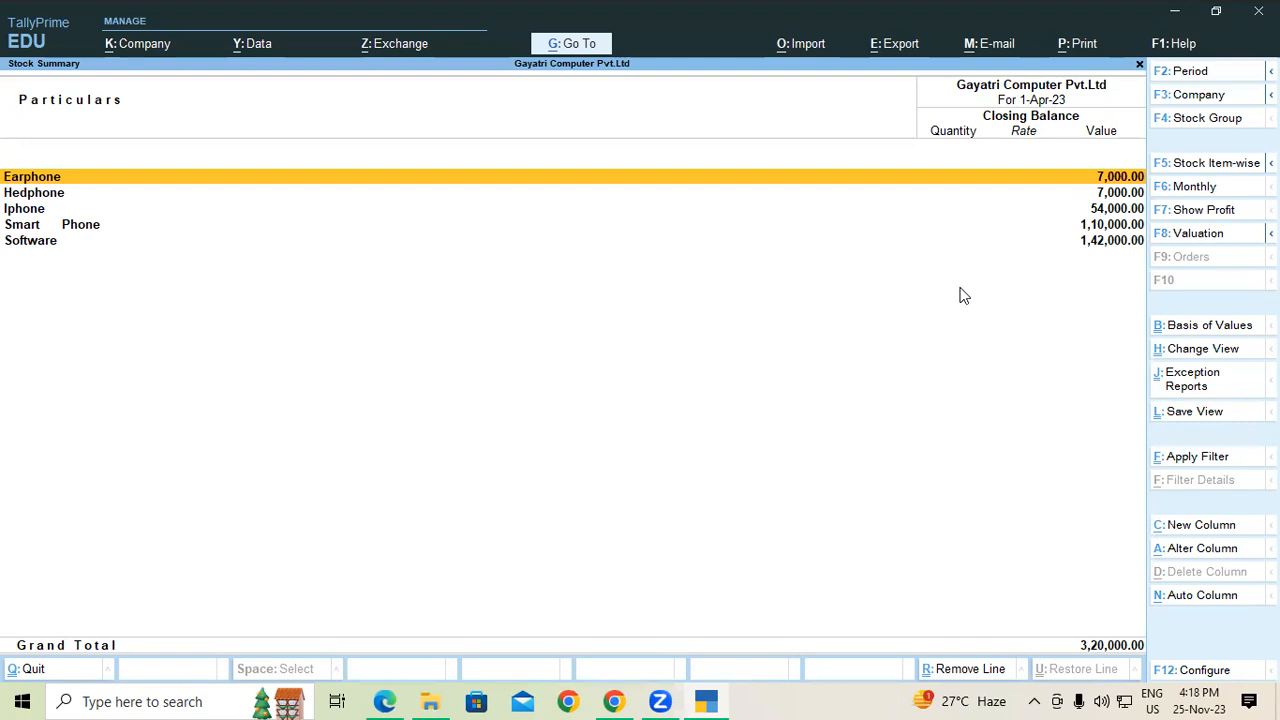
key("alt")
key("alt+F5")
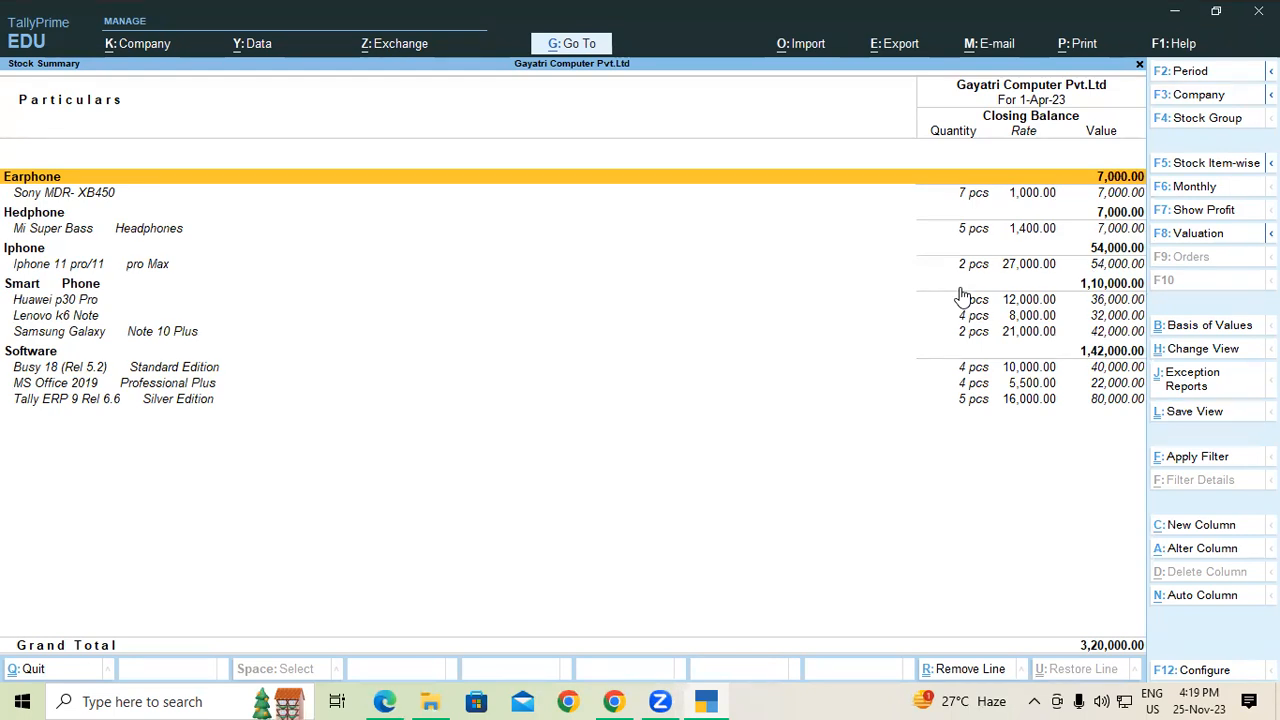
key("Escape")
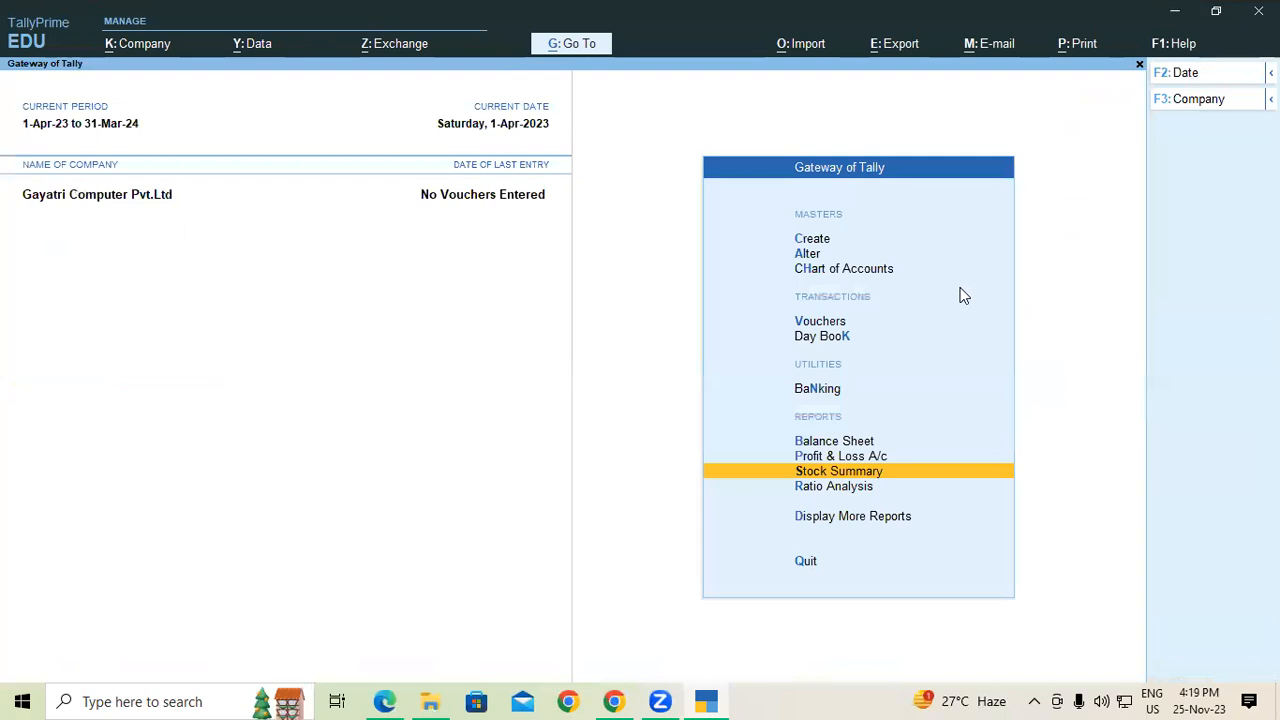
Step: Reopen the Stock Summary and drill down through the Earphone group to the monthly summary of Sony MDR- XB450
key("Return")
key("Return")
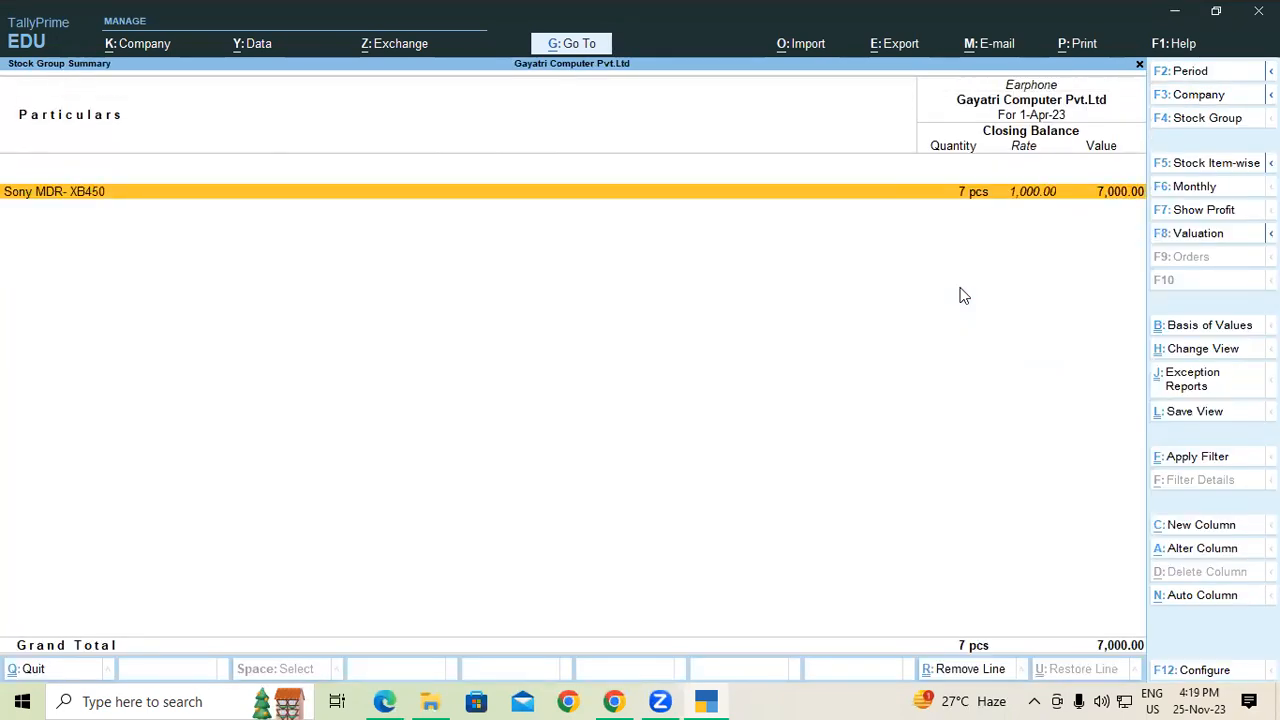
key("Return")
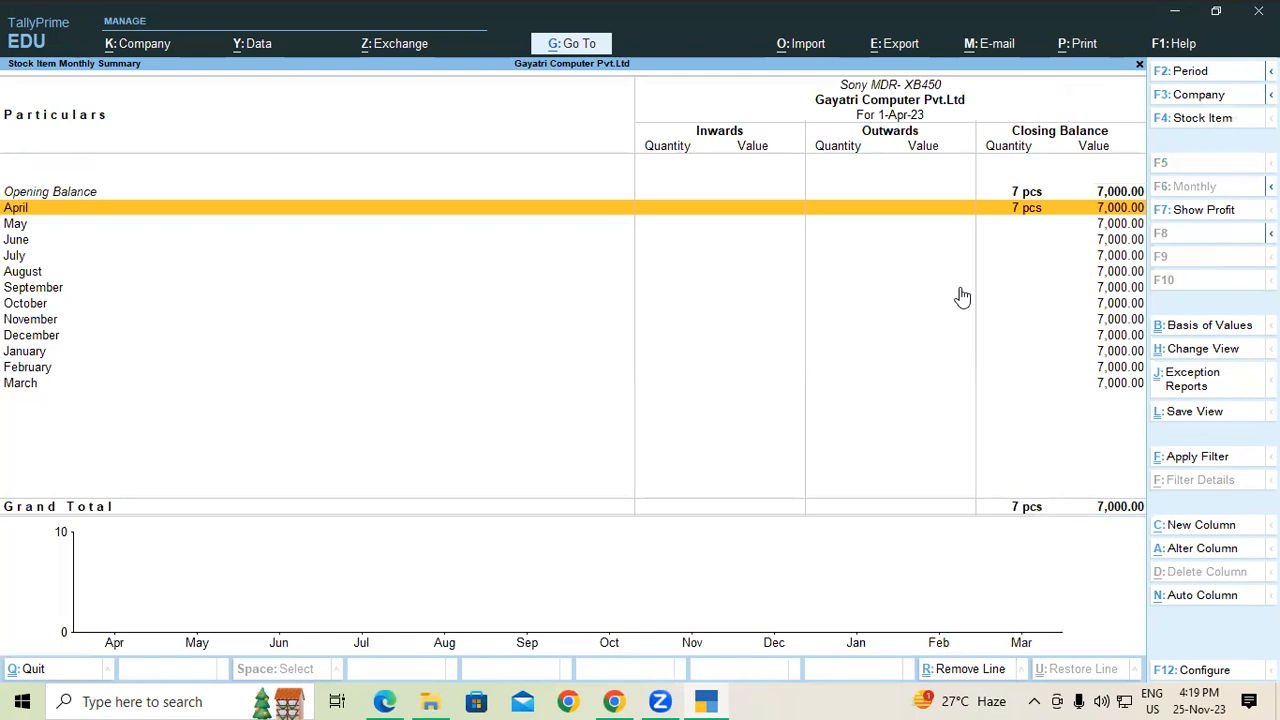